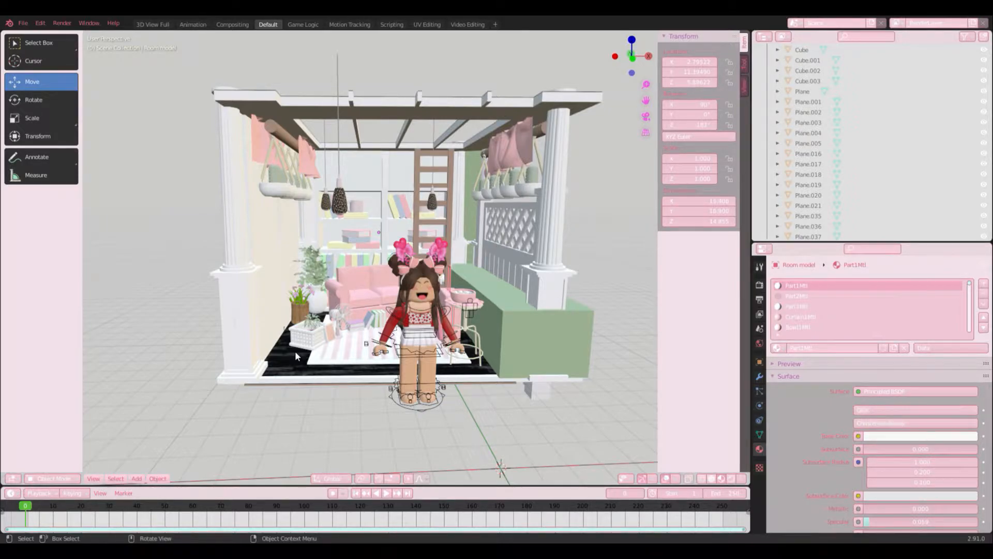
# - Select the character's rig and switch it from Pose Mode back to Object Mode
pyautogui.click(387, 415)
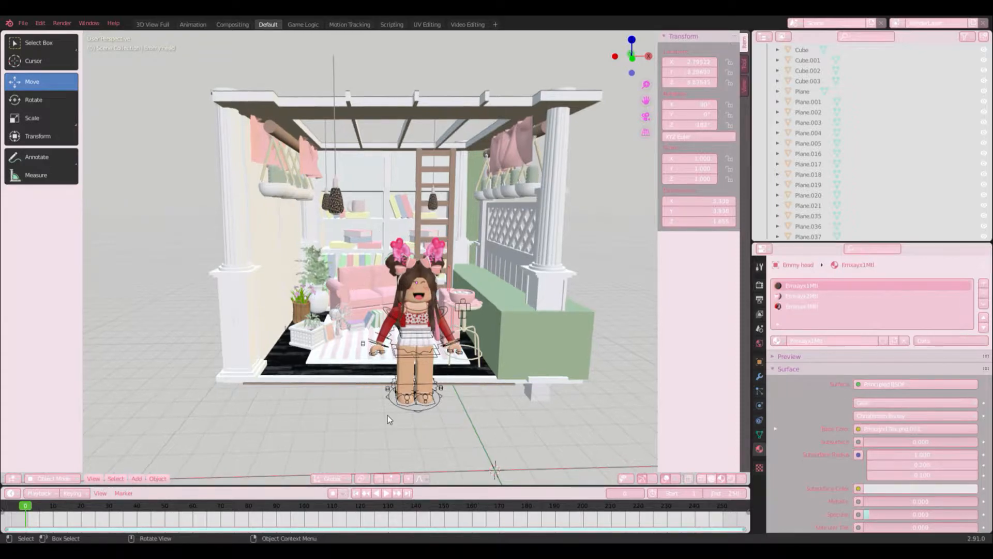
pyautogui.moveTo(387, 415); pyautogui.dragTo(245, 315, button='middle')
pyautogui.moveTo(244, 315); pyautogui.dragTo(262, 372)
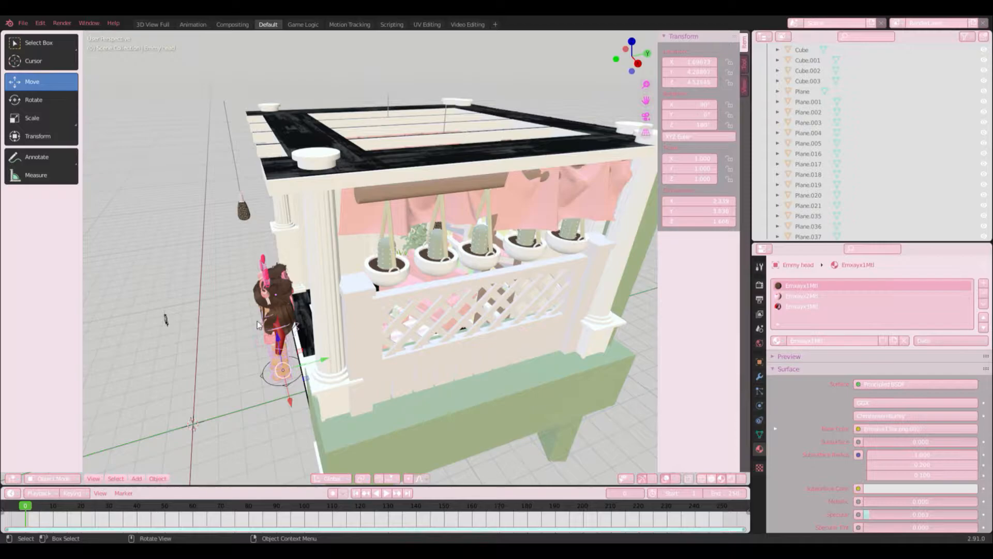
pyautogui.keyDown('shift'); pyautogui.click(296, 328); pyautogui.keyUp('shift')
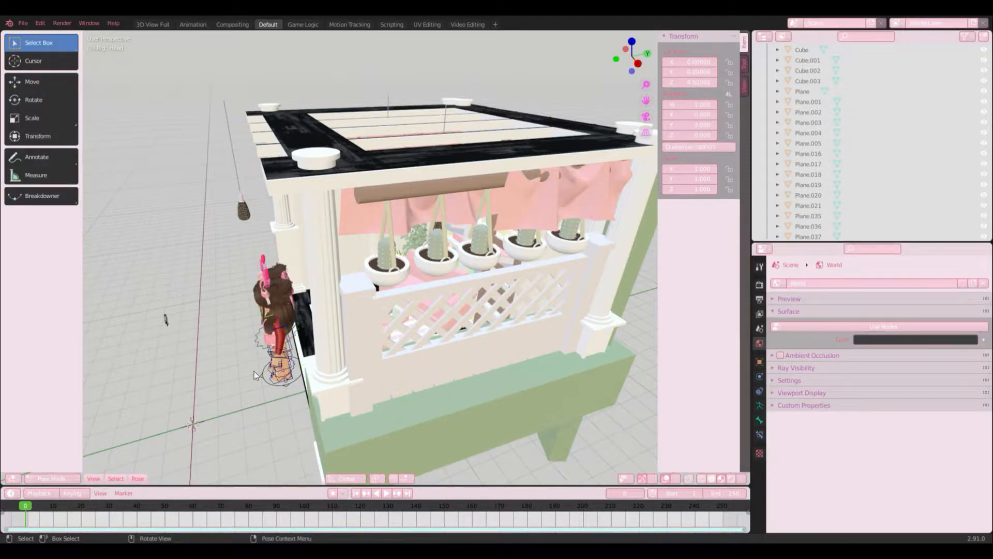
pyautogui.click(52, 478)
pyautogui.click(57, 468)
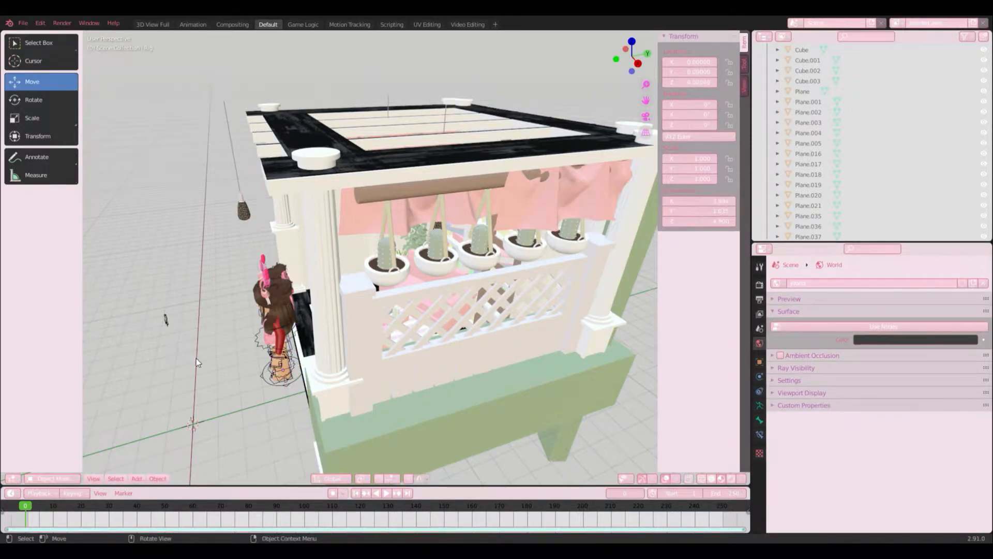
# - Select all the character's parts together with its rig and move the character forward, away from the room
pyautogui.moveTo(254, 307); pyautogui.dragTo(299, 362)
pyautogui.click(228, 361)
pyautogui.click(279, 331)
pyautogui.moveTo(324, 331); pyautogui.dragTo(269, 349)
pyautogui.moveTo(269, 349); pyautogui.dragTo(344, 426, button='middle')
pyautogui.click(349, 391)
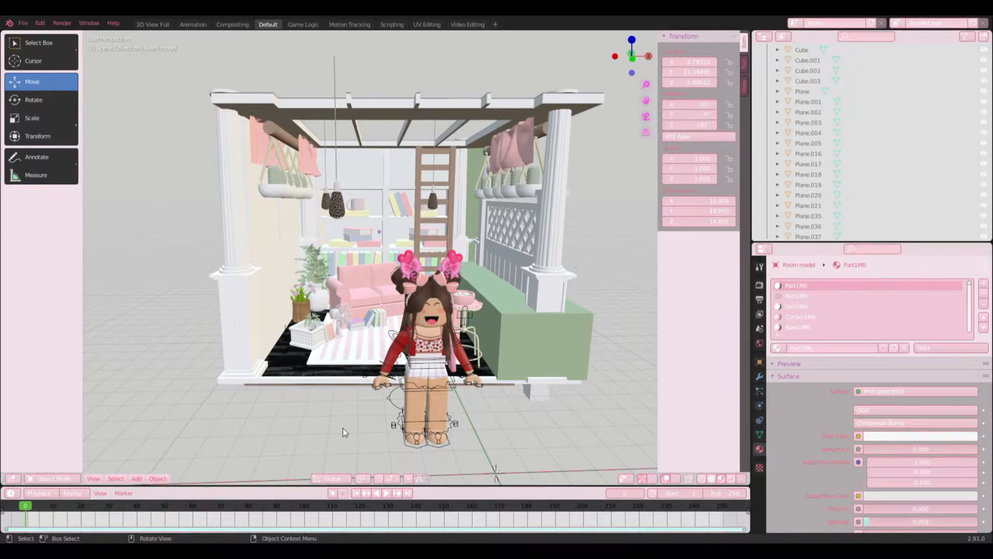
# - Select the whole character and move it inside the room, onto the striped rug near the sofa
pyautogui.moveTo(374, 417); pyautogui.dragTo(300, 436, button='middle')
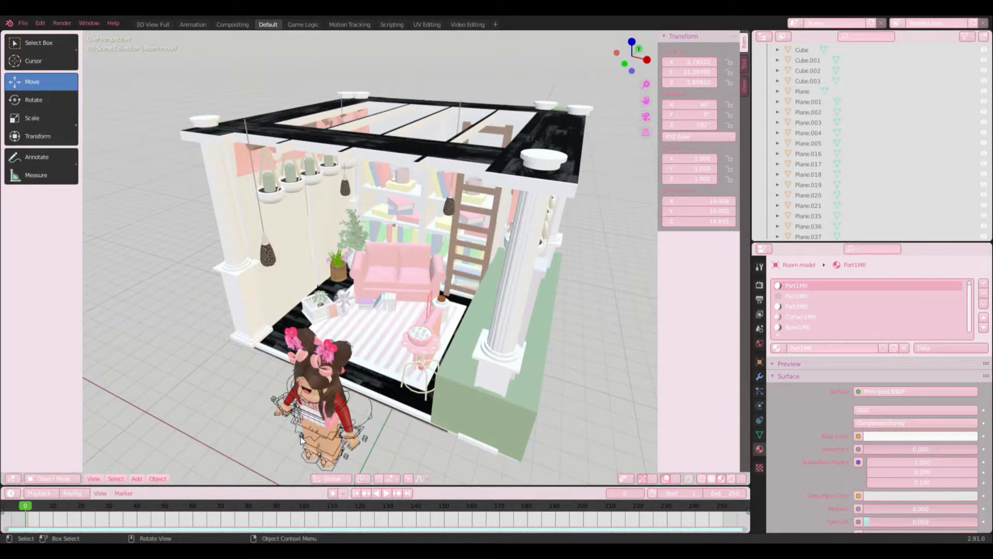
pyautogui.moveTo(302, 440); pyautogui.dragTo(535, 261, button='middle')
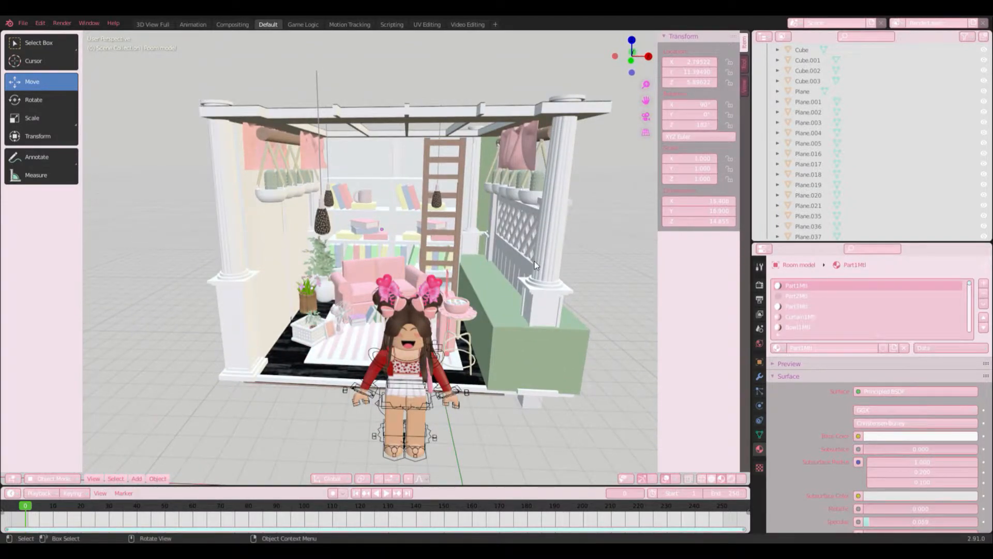
pyautogui.moveTo(378, 172); pyautogui.dragTo(206, 287, button='middle')
pyautogui.click(225, 331)
pyautogui.press('g')
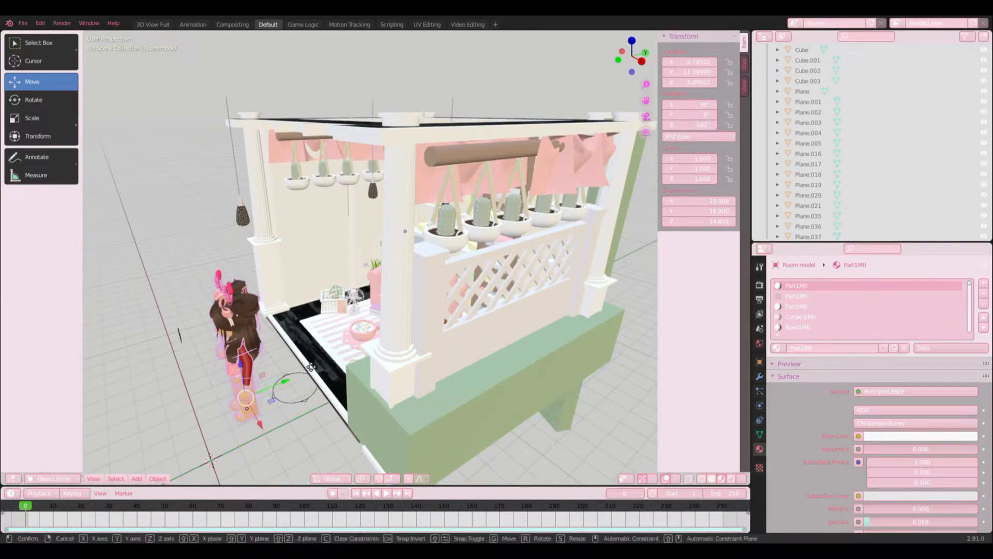
pyautogui.click(422, 284)
pyautogui.moveTo(422, 285); pyautogui.dragTo(556, 328, button='middle')
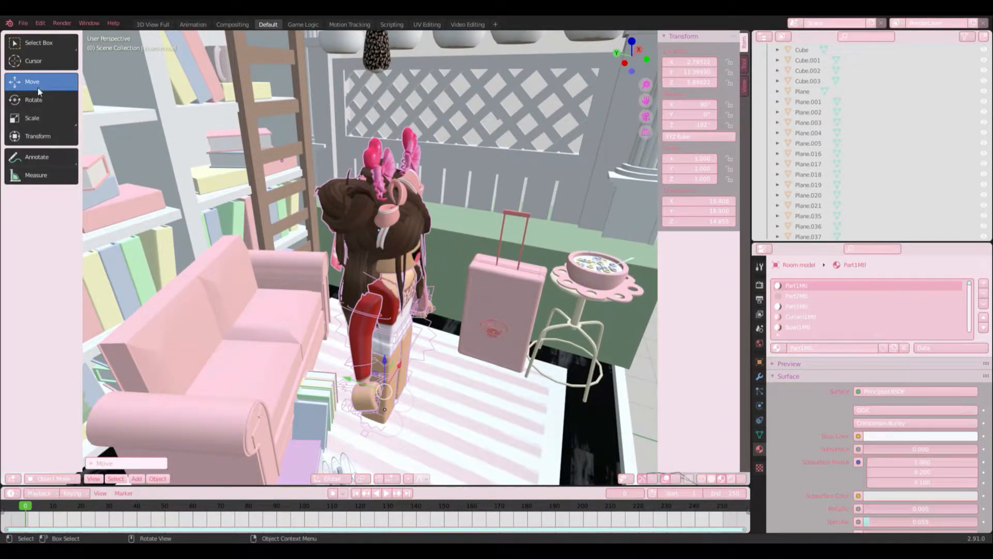
# - Rotate the standing character so that its back is turned toward the pink sofa
pyautogui.click(33, 99)
pyautogui.scroll(1, 417, 278)
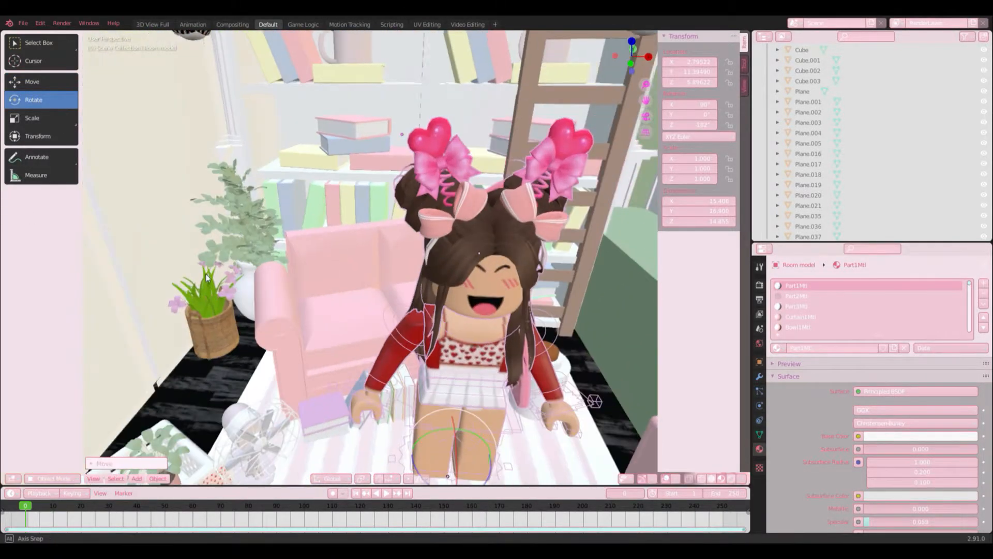
pyautogui.scroll(-2, 429, 414)
pyautogui.moveTo(458, 438); pyautogui.dragTo(499, 417)
pyautogui.moveTo(499, 417); pyautogui.dragTo(457, 429, button='middle')
pyautogui.moveTo(449, 448); pyautogui.dragTo(439, 445)
pyautogui.moveTo(89, 153); pyautogui.dragTo(168, 162, button='middle')
# - Move the rotated character so that it stands directly in front of the pink sofa
pyautogui.click(38, 82)
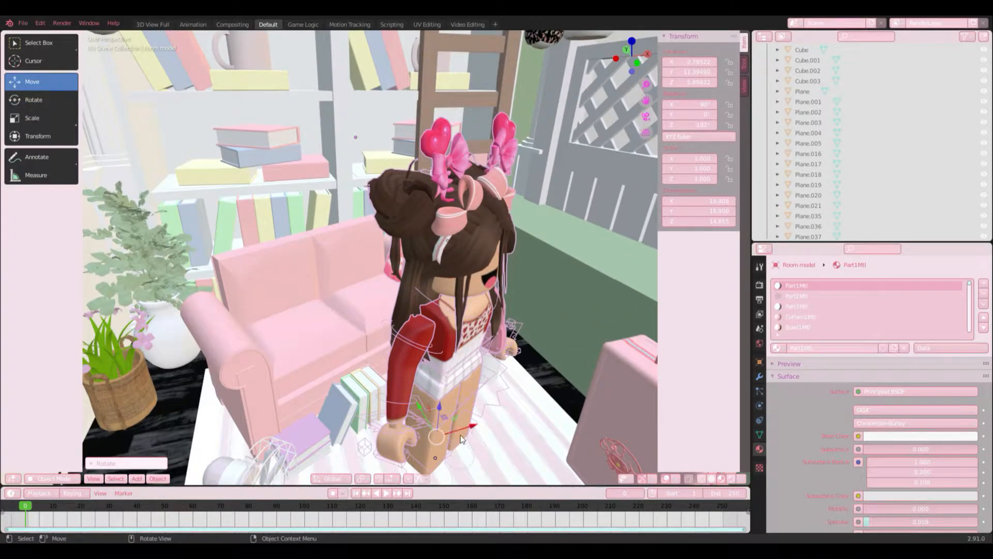
pyautogui.moveTo(523, 433); pyautogui.dragTo(571, 430, button='middle')
pyautogui.scroll(-1, 571, 434)
pyautogui.moveTo(337, 393); pyautogui.dragTo(342, 328)
pyautogui.moveTo(307, 357); pyautogui.dragTo(274, 364)
pyautogui.scroll(2, 269, 352)
pyautogui.moveTo(257, 310); pyautogui.dragTo(236, 257, button='middle')
# - Select the character's rig alone and switch it to Pose Mode
pyautogui.click(54, 471)
pyautogui.click(55, 475)
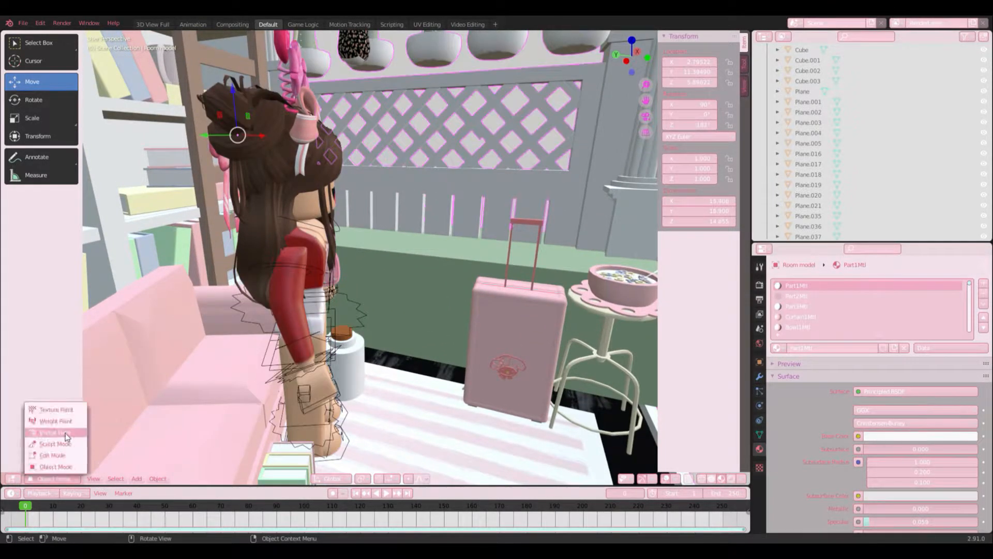
pyautogui.click(303, 267)
pyautogui.click(34, 477)
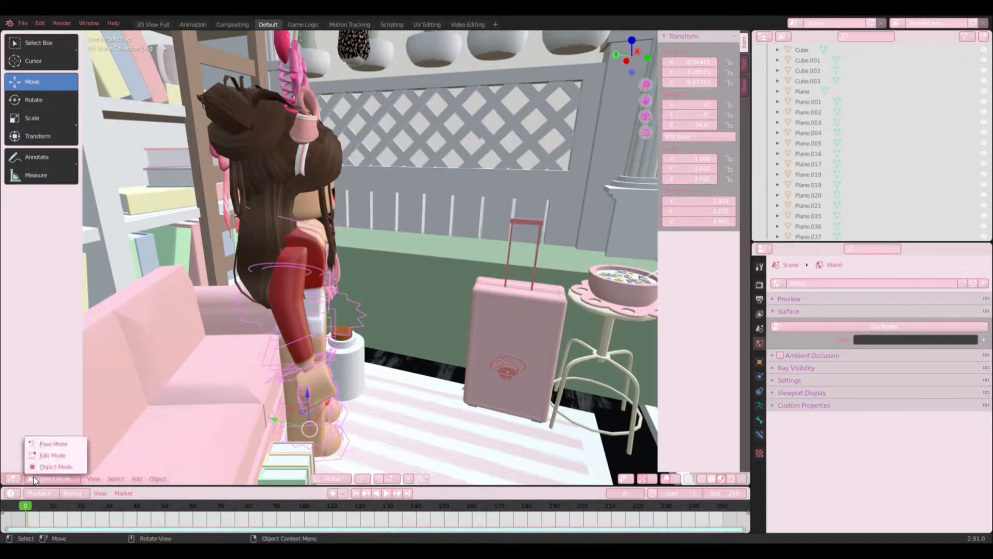
pyautogui.click(41, 442)
pyautogui.moveTo(416, 311); pyautogui.dragTo(425, 333, button='middle')
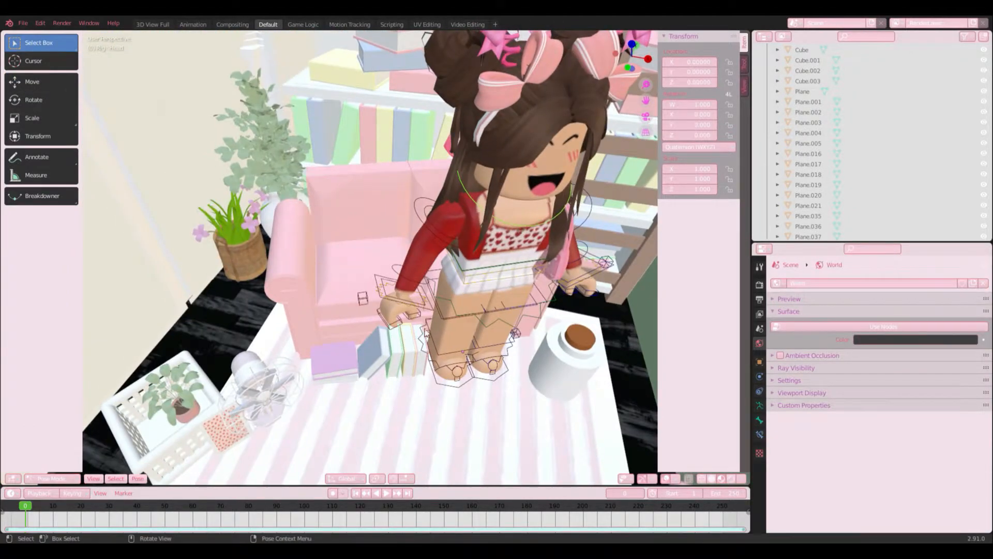
# - Rotate the first upper leg bone forward to raise that leg into a sitting position
pyautogui.click(448, 316)
pyautogui.click(15, 105)
pyautogui.moveTo(223, 332); pyautogui.dragTo(344, 288, button='middle')
pyautogui.moveTo(323, 318); pyautogui.dragTo(291, 293)
pyautogui.moveTo(477, 362); pyautogui.dragTo(475, 337, button='middle')
pyautogui.moveTo(473, 334); pyautogui.dragTo(512, 321)
pyautogui.moveTo(481, 290); pyautogui.dragTo(469, 286)
pyautogui.moveTo(480, 293); pyautogui.dragTo(508, 307, button='middle')
pyautogui.moveTo(482, 347); pyautogui.dragTo(471, 346)
# - Fine-tune the rotation of the raised leg so it points straight ahead of the body
pyautogui.moveTo(481, 346); pyautogui.dragTo(678, 334, button='middle')
pyautogui.scroll(4, 522, 281)
pyautogui.moveTo(316, 323); pyautogui.dragTo(314, 320)
pyautogui.moveTo(316, 321); pyautogui.dragTo(215, 323, button='middle')
pyautogui.scroll(-2, 505, 319)
pyautogui.moveTo(505, 318); pyautogui.dragTo(451, 341, button='middle')
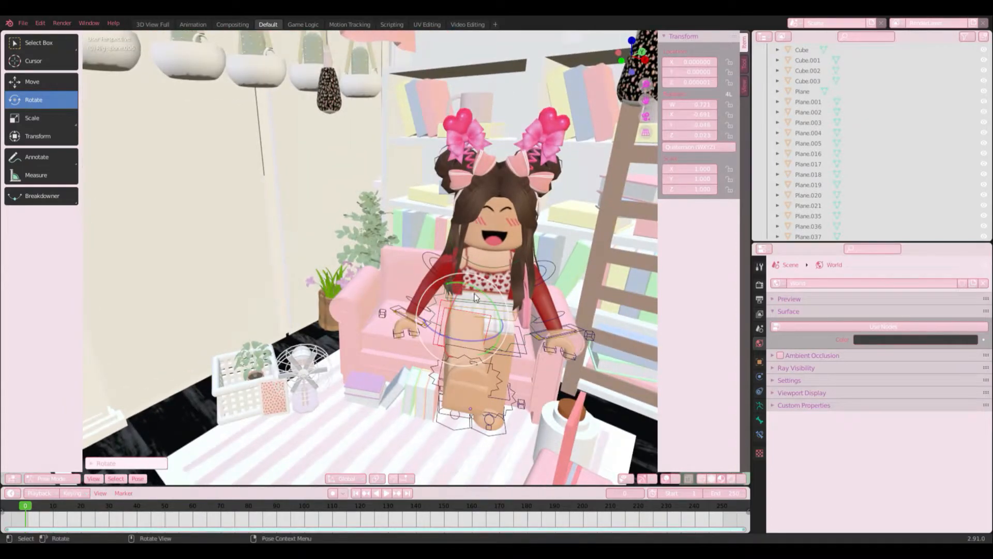
pyautogui.moveTo(474, 297); pyautogui.dragTo(488, 307)
# - Rotate the other upper leg bone forward so that both legs are raised side by side
pyautogui.moveTo(584, 344); pyautogui.dragTo(501, 352, button='middle')
pyautogui.click(421, 433)
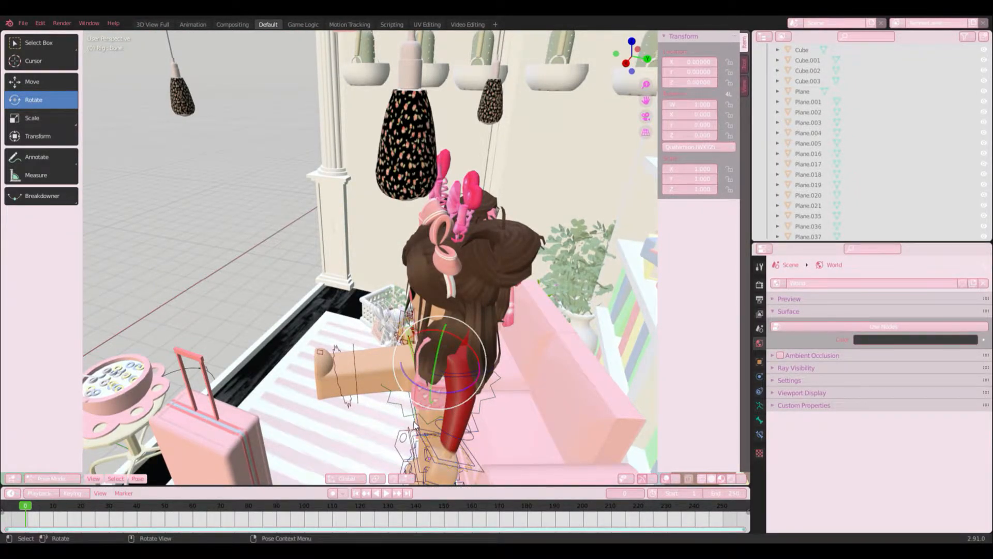
pyautogui.moveTo(477, 394); pyautogui.dragTo(465, 436)
pyautogui.moveTo(466, 434); pyautogui.dragTo(572, 396, button='middle')
pyautogui.moveTo(518, 360); pyautogui.dragTo(520, 323)
pyautogui.moveTo(519, 325); pyautogui.dragTo(557, 333, button='middle')
pyautogui.moveTo(515, 306); pyautogui.dragTo(502, 328)
pyautogui.moveTo(500, 329); pyautogui.dragTo(420, 389, button='middle')
pyautogui.moveTo(421, 420); pyautogui.dragTo(415, 409)
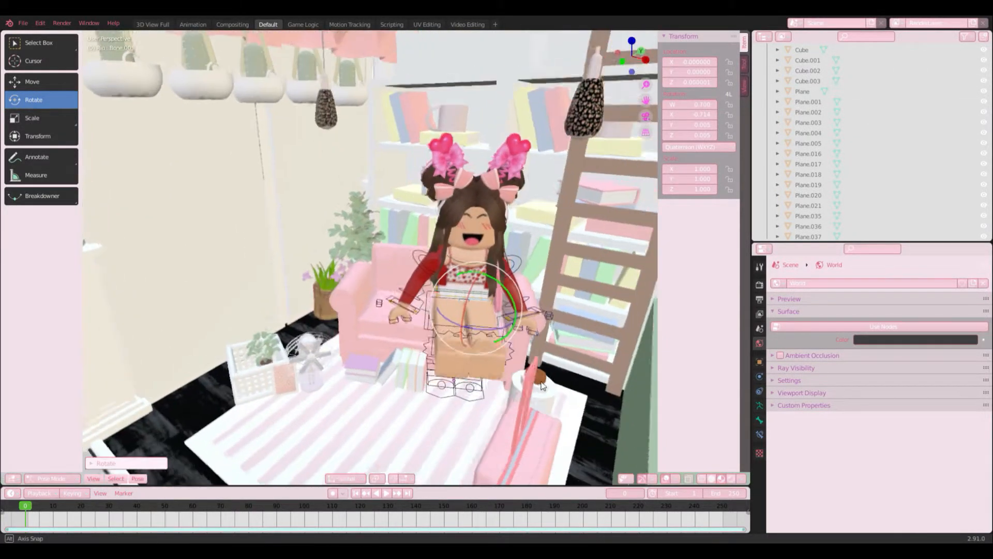
pyautogui.moveTo(494, 334); pyautogui.dragTo(500, 340)
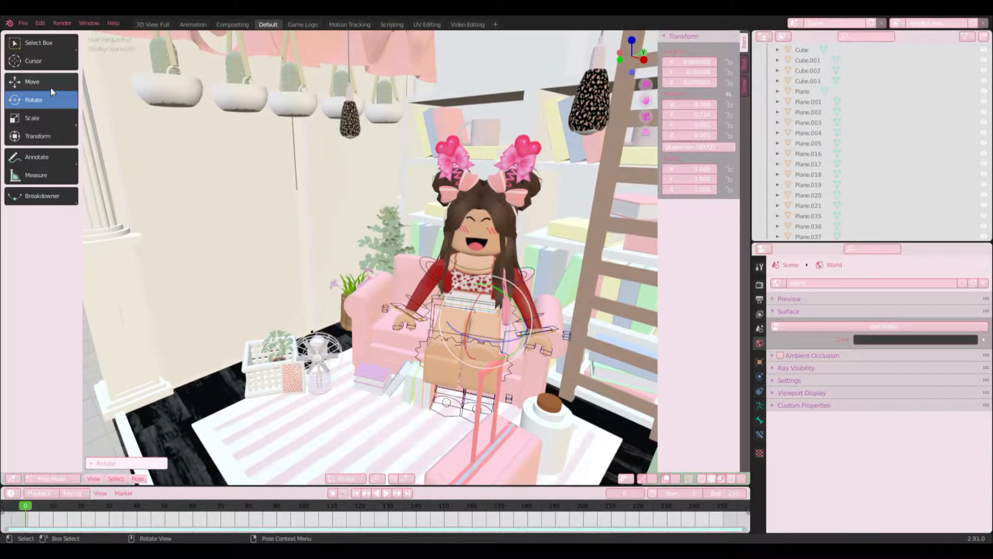
# - Move the second upper leg bone slightly to line its leg up with the hip and the first leg
pyautogui.click(32, 82)
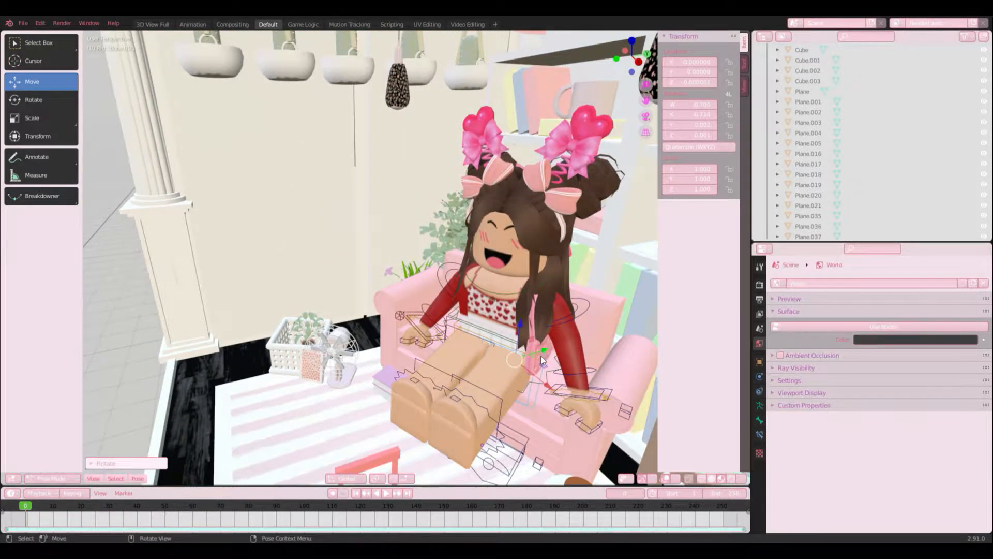
pyautogui.moveTo(541, 357); pyautogui.dragTo(542, 350)
pyautogui.moveTo(541, 351); pyautogui.dragTo(477, 311, button='middle')
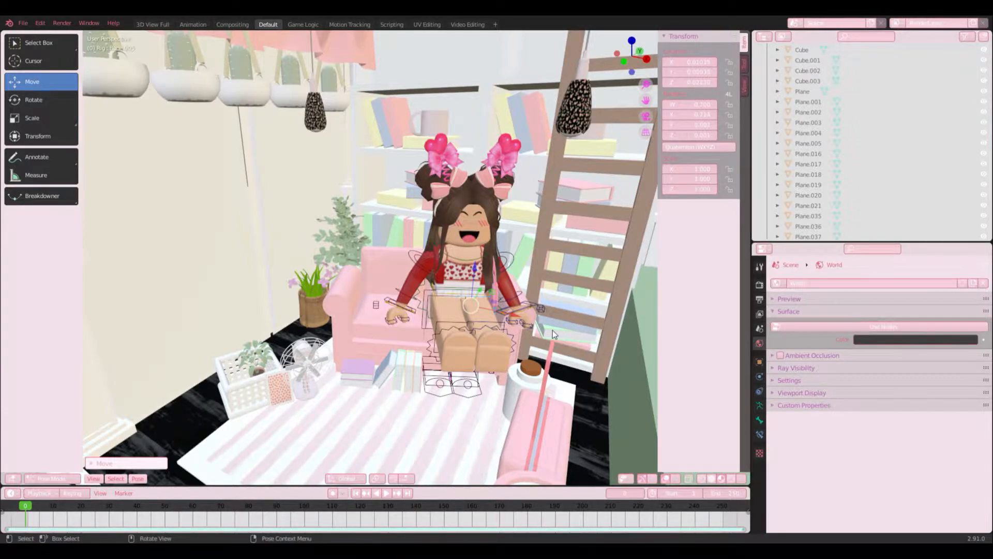
# - Rotate one lower leg bone downward to bend that knee for the sitting pose
pyautogui.moveTo(554, 334); pyautogui.dragTo(368, 357, button='middle')
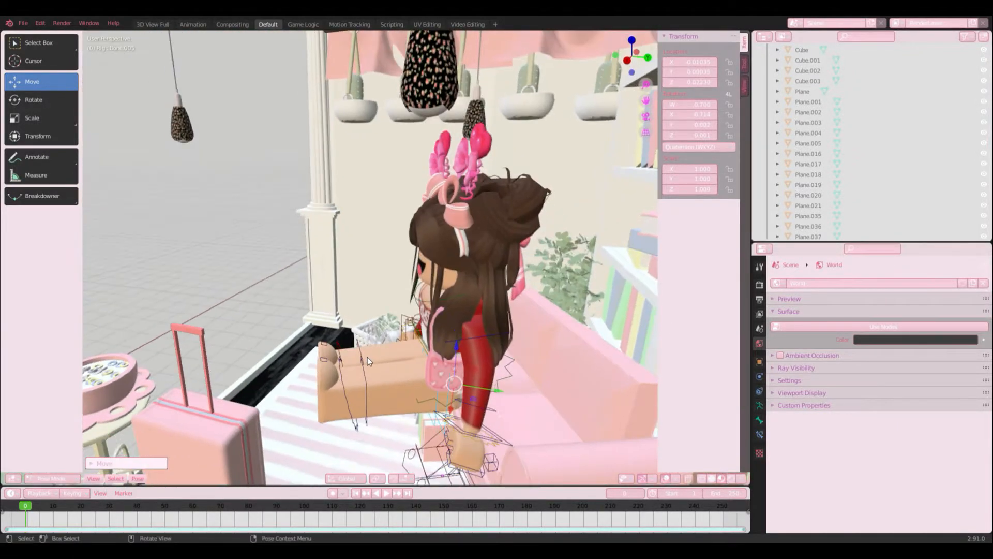
pyautogui.click(365, 359)
pyautogui.click(40, 100)
pyautogui.moveTo(379, 319); pyautogui.dragTo(374, 367, button='middle')
pyautogui.moveTo(387, 383); pyautogui.dragTo(356, 357)
pyautogui.moveTo(356, 357); pyautogui.dragTo(529, 312, button='middle')
pyautogui.moveTo(463, 328); pyautogui.dragTo(531, 299)
pyautogui.moveTo(530, 299); pyautogui.dragTo(505, 311, button='middle')
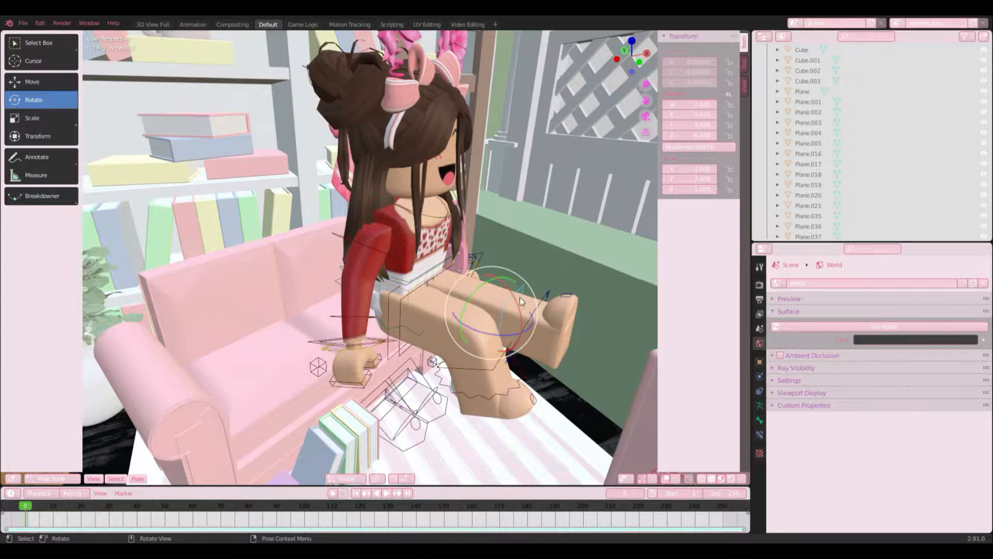
# - Bend the other lower leg down at the knee to match the first one
pyautogui.press('r')
pyautogui.click(595, 352)
pyautogui.moveTo(595, 352); pyautogui.dragTo(311, 341, button='middle')
pyautogui.moveTo(382, 389)
pyautogui.mouseDown()
pyautogui.moveTo(378, 410)
pyautogui.moveTo(409, 409)
pyautogui.moveTo(347, 398)
pyautogui.moveTo(365, 394)
pyautogui.moveTo(357, 385)
pyautogui.moveTo(374, 387)
pyautogui.mouseUp()
pyautogui.moveTo(373, 387); pyautogui.dragTo(393, 393, button='middle')
pyautogui.moveTo(365, 401); pyautogui.dragTo(369, 405)
pyautogui.click(368, 405)
pyautogui.moveTo(265, 344); pyautogui.dragTo(538, 344, button='middle')
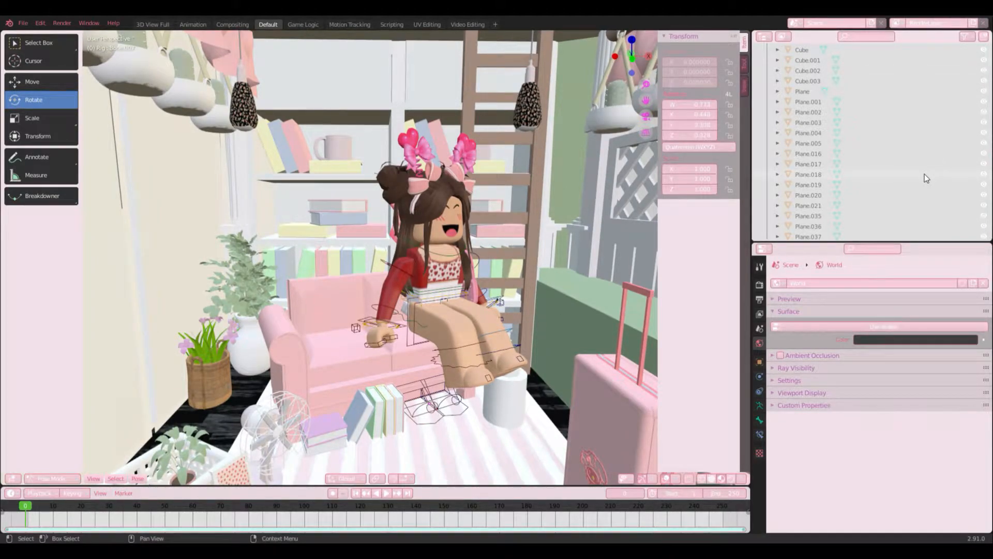
# - Return the rig to Object Mode and select the character for moving
pyautogui.moveTo(471, 237); pyautogui.dragTo(583, 247, button='middle')
pyautogui.click(52, 478)
pyautogui.click(49, 466)
pyautogui.click(353, 186)
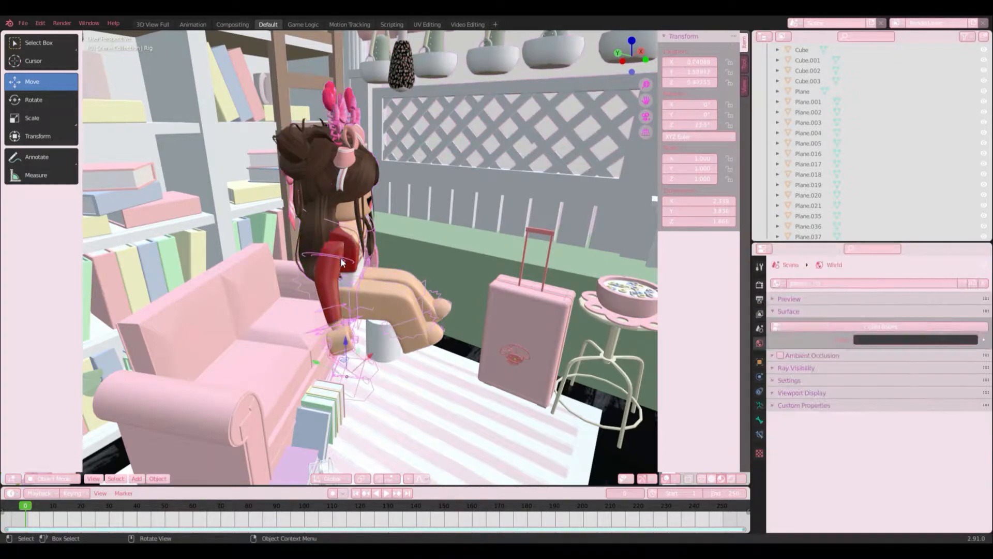
# - Move the whole posed character back onto the seat of the pink sofa
pyautogui.press('g')
pyautogui.rightClick(533, 243)
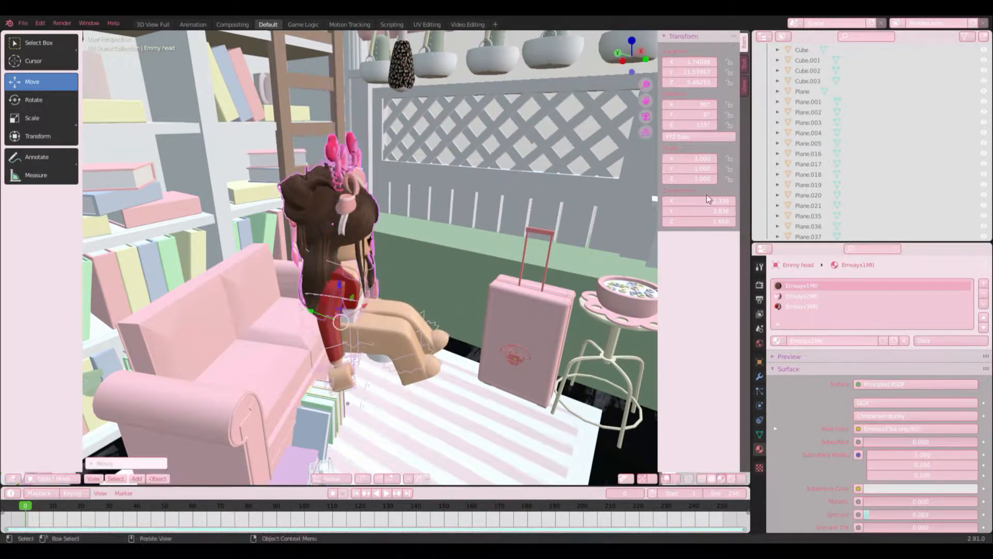
pyautogui.moveTo(533, 243); pyautogui.dragTo(280, 336, button='middle')
pyautogui.moveTo(279, 336); pyautogui.dragTo(277, 277)
pyautogui.moveTo(278, 276); pyautogui.dragTo(341, 212, button='middle')
pyautogui.moveTo(649, 102); pyautogui.dragTo(515, 110)
pyautogui.scroll(-2, 204, 158)
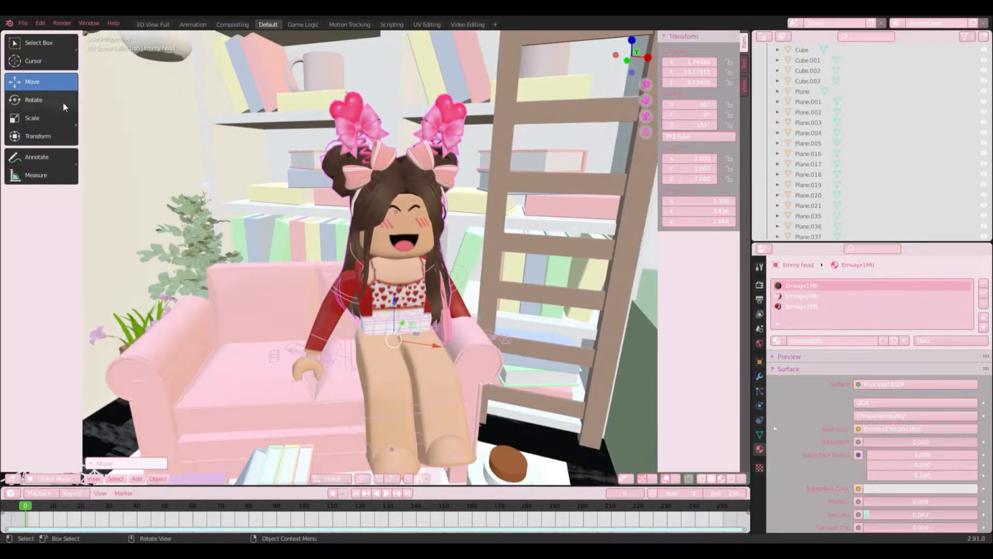
# - Turn the seated character to face straight out from the sofa and move it deeper into the seat
pyautogui.click(65, 104)
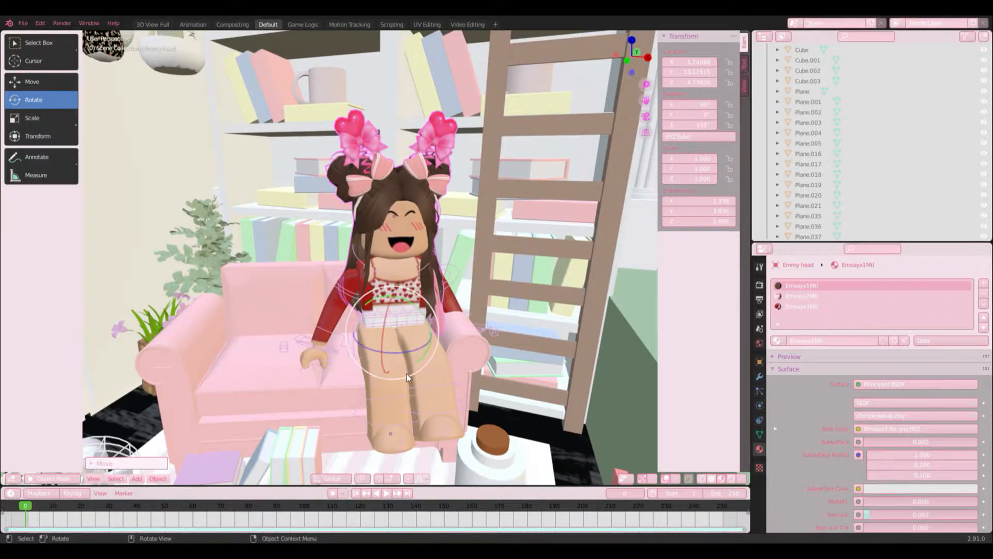
pyautogui.moveTo(396, 352); pyautogui.dragTo(387, 354)
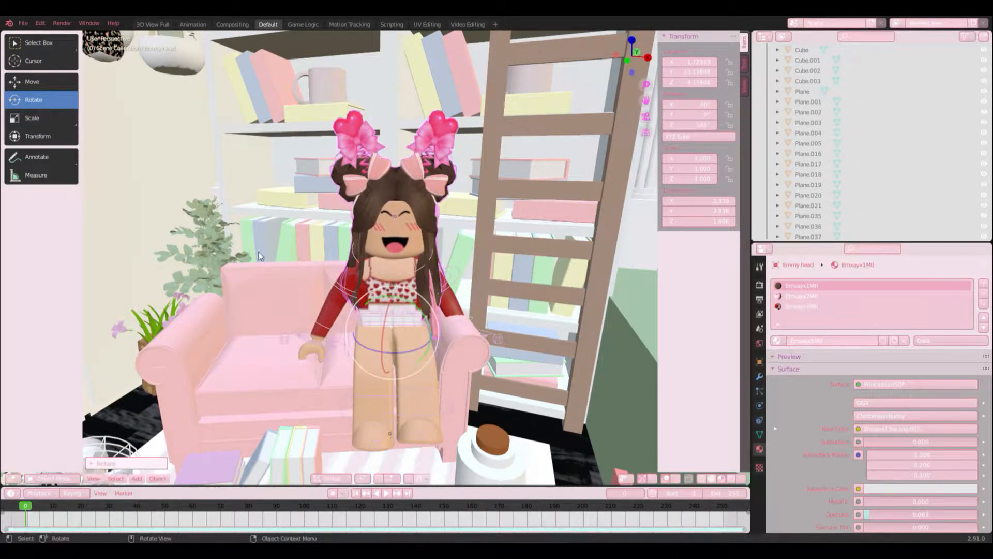
pyautogui.click(32, 88)
pyautogui.moveTo(385, 239); pyautogui.dragTo(509, 228, button='middle')
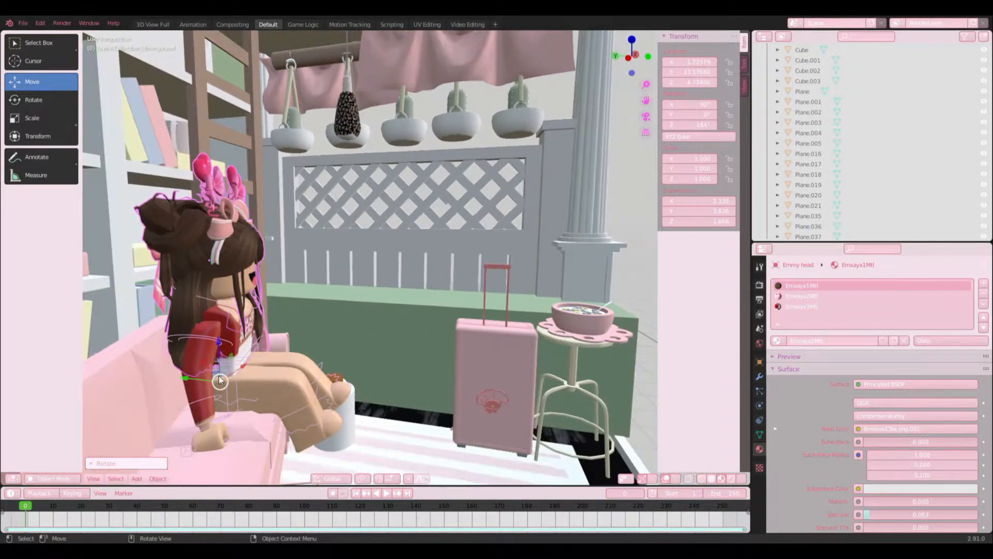
pyautogui.moveTo(220, 342); pyautogui.dragTo(224, 348)
pyautogui.moveTo(223, 348); pyautogui.dragTo(357, 332, button='middle')
pyautogui.moveTo(174, 413); pyautogui.dragTo(135, 412)
pyautogui.moveTo(135, 412); pyautogui.dragTo(256, 411, button='middle')
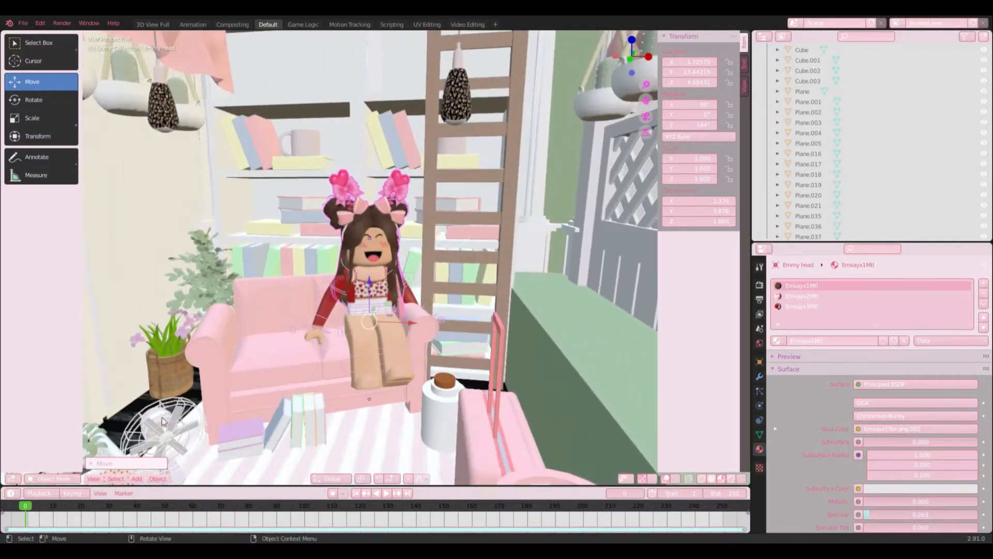
# - Shift the seated character sideways toward the middle of the sofa and lower it slightly
pyautogui.scroll(2, 289, 398)
pyautogui.moveTo(394, 354); pyautogui.dragTo(389, 357)
pyautogui.moveTo(389, 357); pyautogui.dragTo(305, 343, button='middle')
pyautogui.moveTo(238, 332); pyautogui.dragTo(249, 336)
pyautogui.moveTo(249, 335); pyautogui.dragTo(205, 355, button='middle')
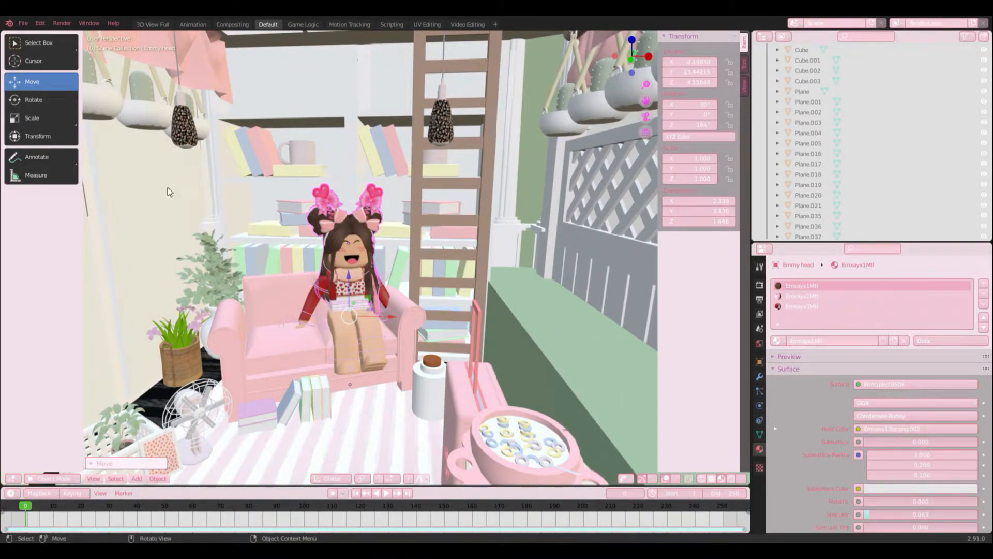
# - Fine-tune the character's height so that it rests on the sofa cushion
pyautogui.moveTo(145, 186); pyautogui.dragTo(389, 163, button='middle')
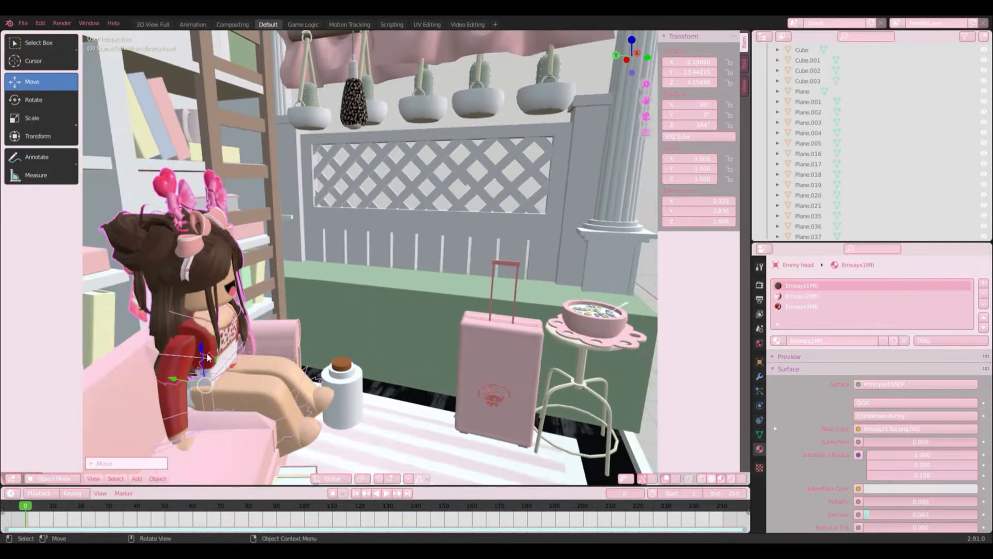
pyautogui.moveTo(207, 353); pyautogui.dragTo(207, 333)
pyautogui.moveTo(207, 333); pyautogui.dragTo(423, 286, button='middle')
pyautogui.scroll(-1, 424, 286)
pyautogui.moveTo(204, 352); pyautogui.dragTo(206, 364)
pyautogui.moveTo(206, 365); pyautogui.dragTo(465, 317, button='middle')
pyautogui.scroll(-8, 477, 318)
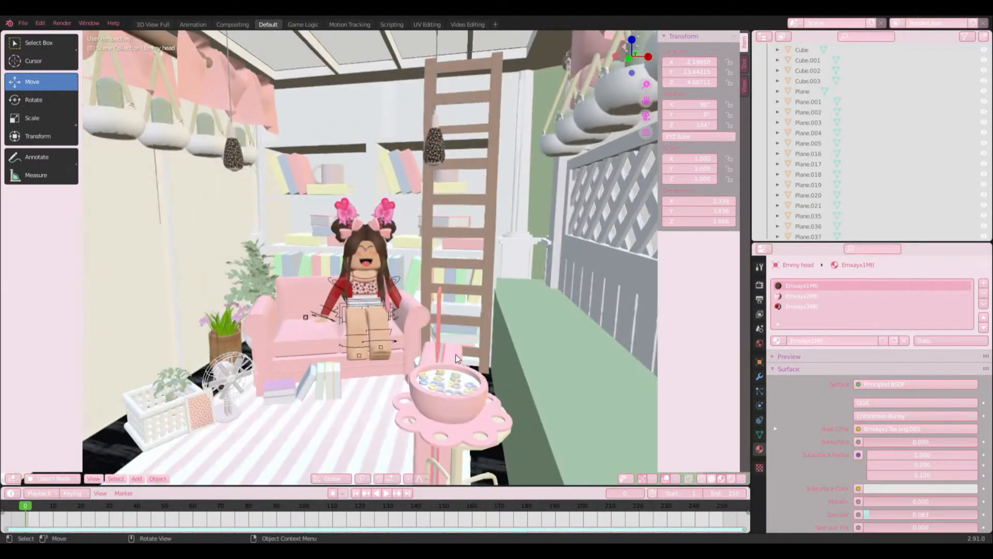
pyautogui.scroll(3, 331, 259)
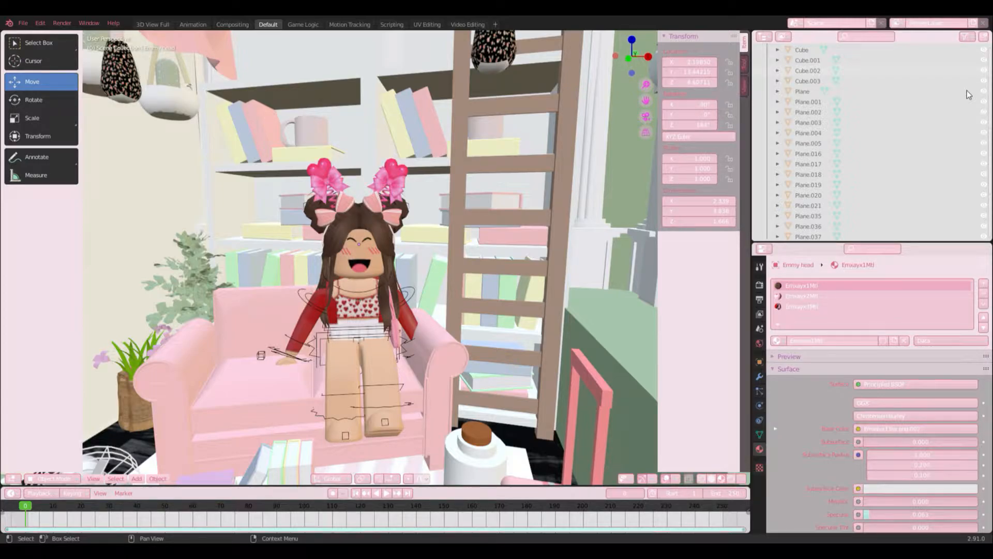
pyautogui.moveTo(507, 269); pyautogui.dragTo(616, 266, button='middle')
pyautogui.scroll(-2, 458, 290)
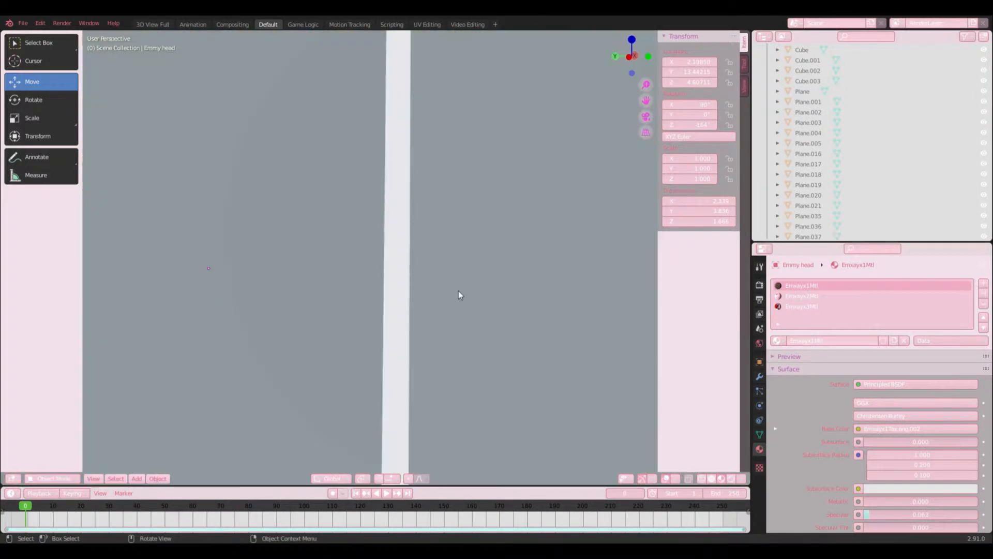
# - Switch the seated character's rig to Pose Mode and rotate the left upper arm bone forward
pyautogui.scroll(2, 457, 274)
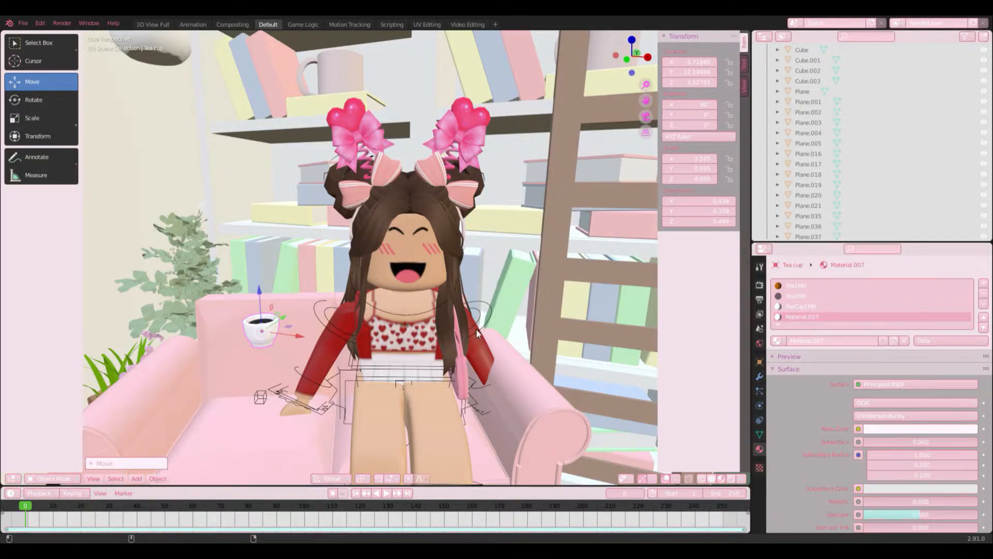
pyautogui.moveTo(349, 387); pyautogui.dragTo(434, 358, button='middle')
pyautogui.click(507, 351)
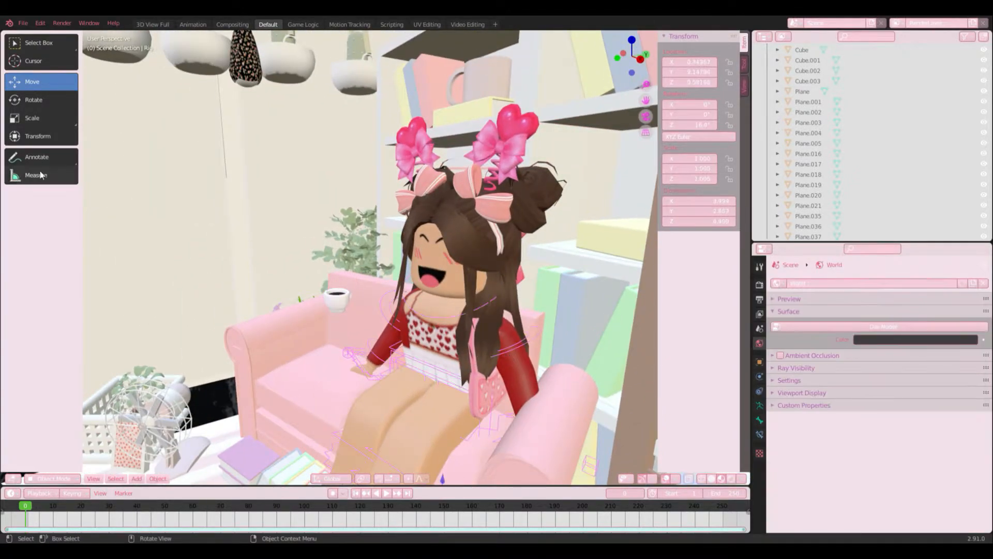
pyautogui.click(54, 478)
pyautogui.click(54, 444)
pyautogui.click(509, 355)
pyautogui.click(522, 345)
pyautogui.moveTo(523, 347); pyautogui.dragTo(474, 357)
pyautogui.moveTo(458, 401); pyautogui.dragTo(393, 402, button='middle')
# - Rotate the bones of the lower left arm so the elbow bends and the forearm comes across the body
pyautogui.click(393, 403)
pyautogui.moveTo(412, 406); pyautogui.dragTo(492, 401)
pyautogui.click(499, 408)
pyautogui.click(425, 385)
pyautogui.click(503, 408)
pyautogui.moveTo(560, 412); pyautogui.dragTo(582, 414, button='middle')
pyautogui.moveTo(541, 401); pyautogui.dragTo(517, 377)
pyautogui.moveTo(478, 386); pyautogui.dragTo(510, 390, button='middle')
pyautogui.moveTo(509, 390); pyautogui.dragTo(569, 350)
# - Refine the left arm's rotation from several angles so the hand sits in front of the chest
pyautogui.moveTo(556, 344); pyautogui.dragTo(660, 352, button='middle')
pyautogui.moveTo(481, 310); pyautogui.dragTo(464, 322)
pyautogui.moveTo(464, 322); pyautogui.dragTo(363, 344, button='middle')
pyautogui.moveTo(526, 419); pyautogui.dragTo(546, 421)
pyautogui.moveTo(551, 377); pyautogui.dragTo(554, 409)
pyautogui.moveTo(554, 408); pyautogui.dragTo(458, 412, button='middle')
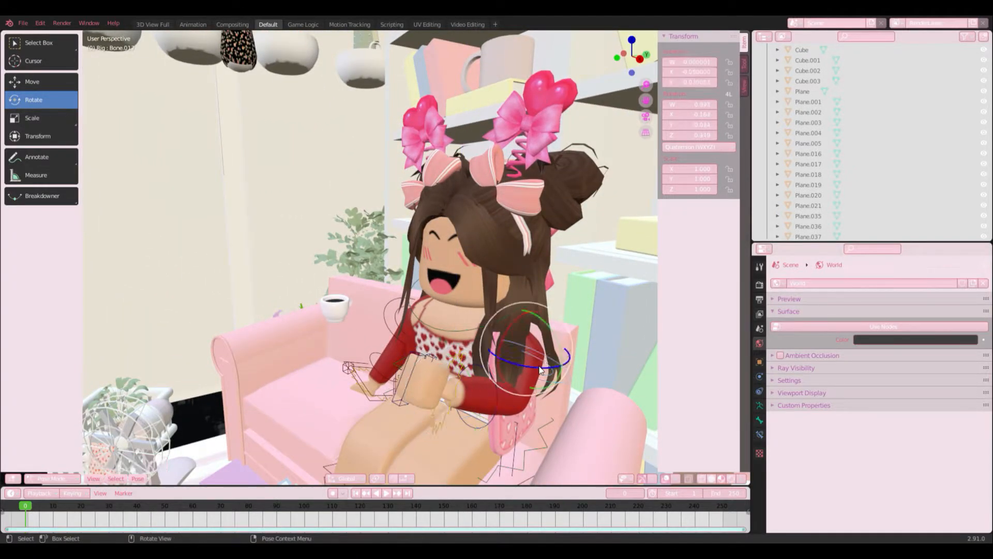
pyautogui.scroll(-5, 488, 348)
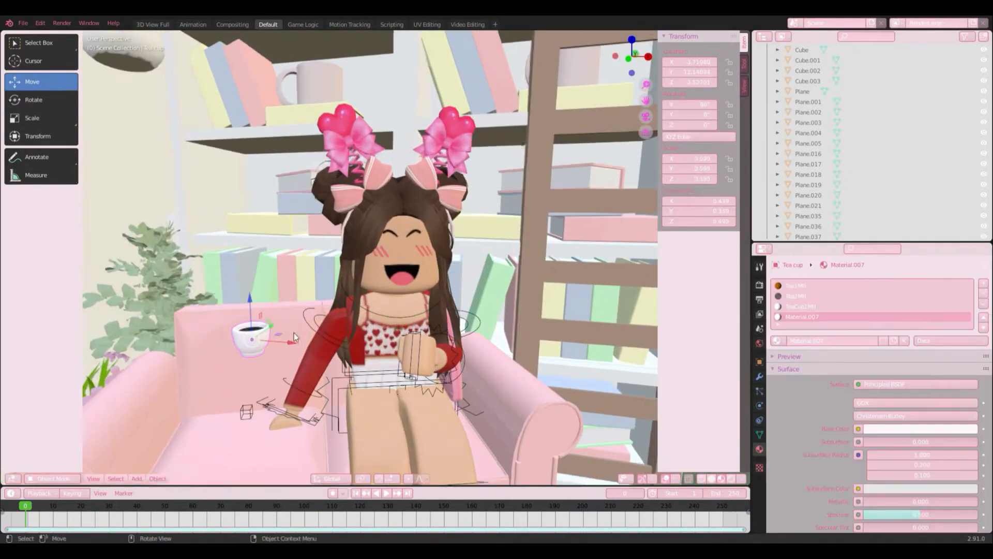
# - Move the tea cup from beside the character over to the raised left hand
pyautogui.moveTo(294, 341); pyautogui.dragTo(446, 345)
pyautogui.moveTo(446, 346); pyautogui.dragTo(539, 378, button='middle')
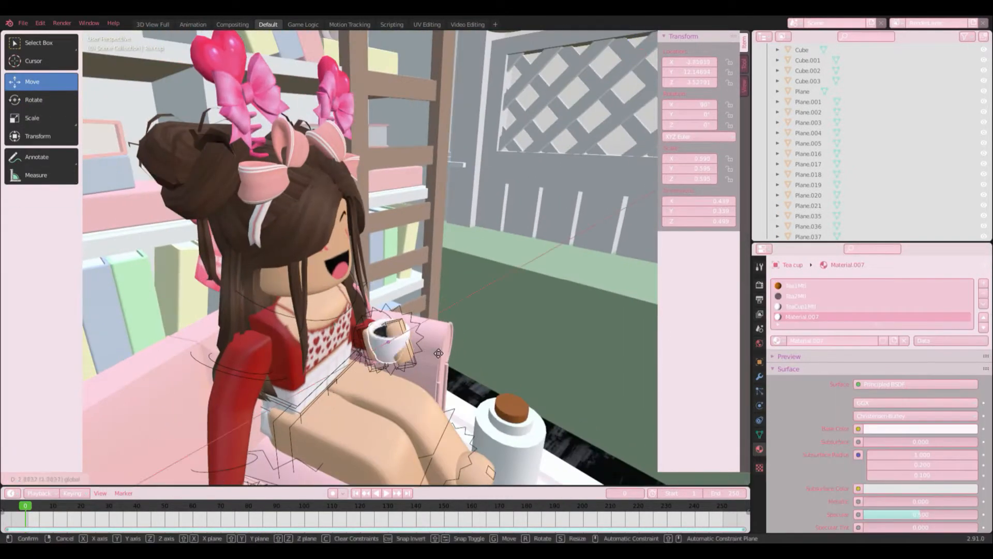
pyautogui.scroll(2, 414, 347)
pyautogui.scroll(2, 448, 350)
pyautogui.moveTo(448, 350); pyautogui.dragTo(442, 399, button='middle')
# - Slightly adjust the bent left arm in Pose Mode and return to Object Mode
pyautogui.click(442, 400)
pyautogui.click(53, 478)
pyautogui.click(55, 441)
pyautogui.moveTo(414, 414)
pyautogui.mouseDown()
pyautogui.moveTo(426, 437)
pyautogui.moveTo(400, 416)
pyautogui.mouseUp()
pyautogui.click(53, 478)
pyautogui.click(55, 465)
# - Rotate the tea cup so its handle side turns toward the character's left hand
pyautogui.click(335, 459)
pyautogui.click(28, 101)
pyautogui.moveTo(370, 455); pyautogui.dragTo(592, 428)
pyautogui.moveTo(592, 428); pyautogui.dragTo(507, 414, button='middle')
# - Nudge the tea cup closer to the left hand and fine-tune its rotation
pyautogui.click(32, 83)
pyautogui.moveTo(332, 223); pyautogui.dragTo(451, 265, button='middle')
pyautogui.moveTo(451, 265); pyautogui.dragTo(455, 262)
pyautogui.click(34, 100)
pyautogui.moveTo(414, 308); pyautogui.dragTo(412, 306)
# - Shift the tea cup in small moves until it sits right against the fingers of the left hand
pyautogui.click(32, 82)
pyautogui.moveTo(464, 266); pyautogui.dragTo(455, 269)
pyautogui.moveTo(430, 314)
pyautogui.mouseDown()
pyautogui.moveTo(439, 352)
pyautogui.moveTo(433, 330)
pyautogui.mouseUp()
pyautogui.moveTo(440, 329); pyautogui.dragTo(538, 259, button='middle')
pyautogui.scroll(-4, 507, 310)
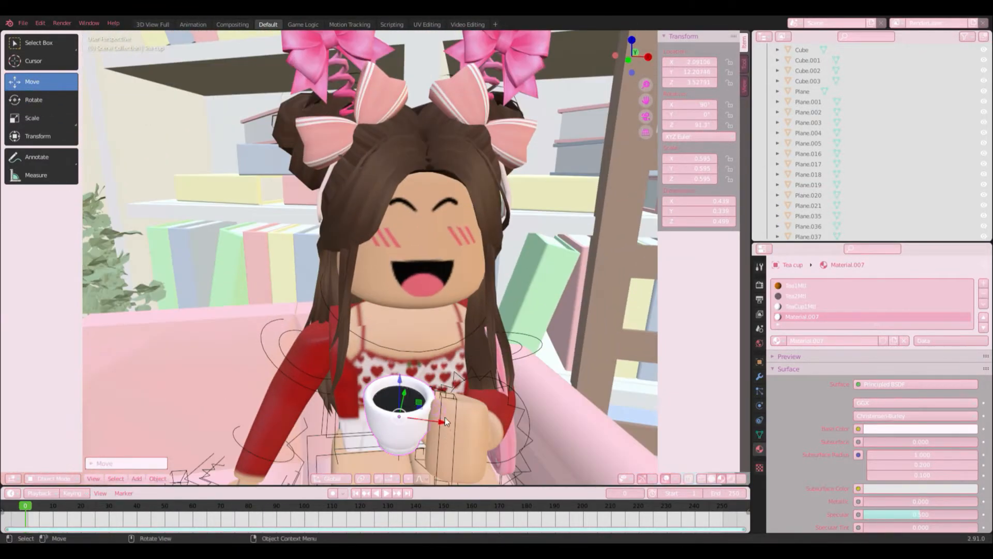
pyautogui.moveTo(445, 420); pyautogui.dragTo(455, 422)
# - Rotate the left hand's bone in Pose Mode to bring the hand around the tea cup
pyautogui.scroll(-7, 467, 334)
pyautogui.scroll(5, 467, 333)
pyautogui.scroll(-10, 501, 384)
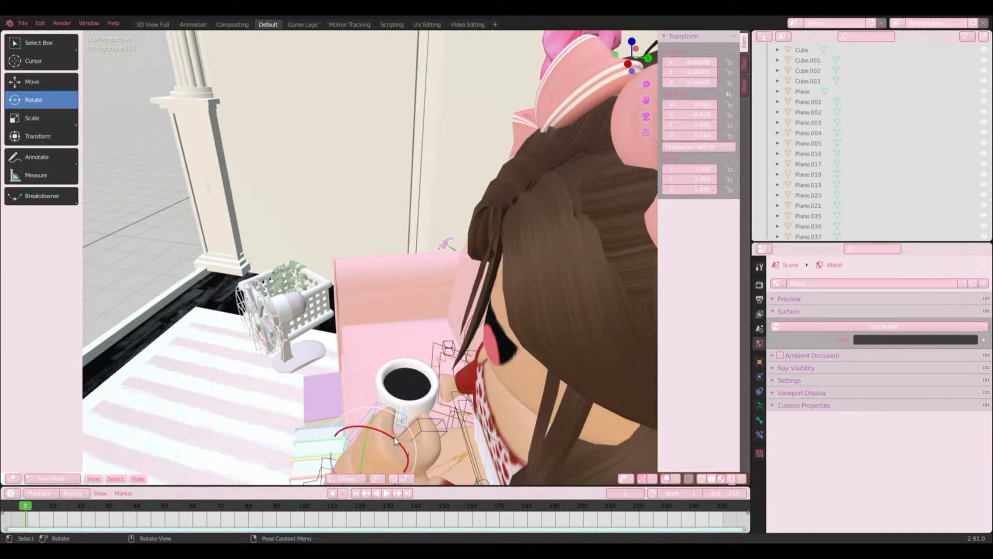
pyautogui.moveTo(395, 438); pyautogui.dragTo(380, 458)
# - Select the tea cup again and move it along the Y axis into the hand's grip
pyautogui.click(429, 428)
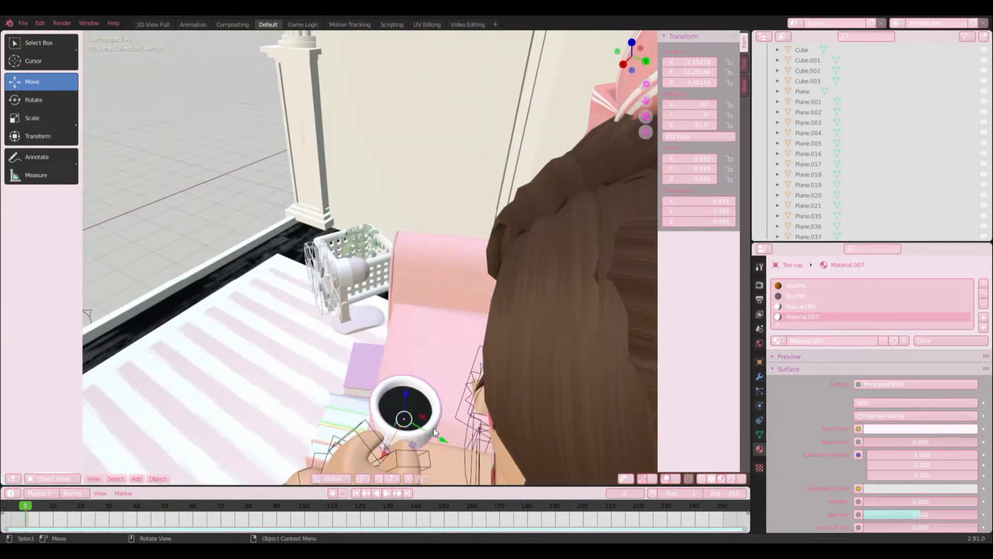
pyautogui.click(208, 303)
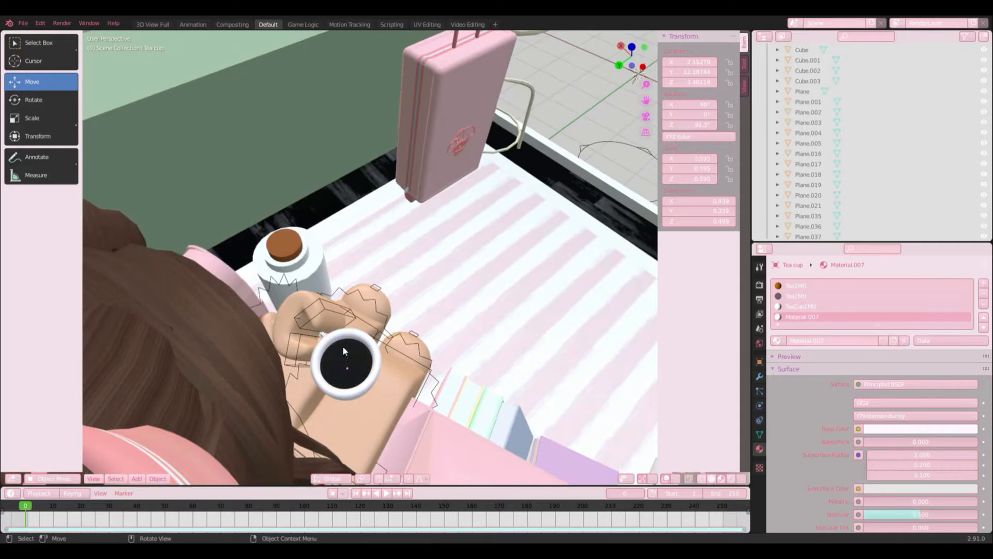
pyautogui.press('g')
pyautogui.press('y')
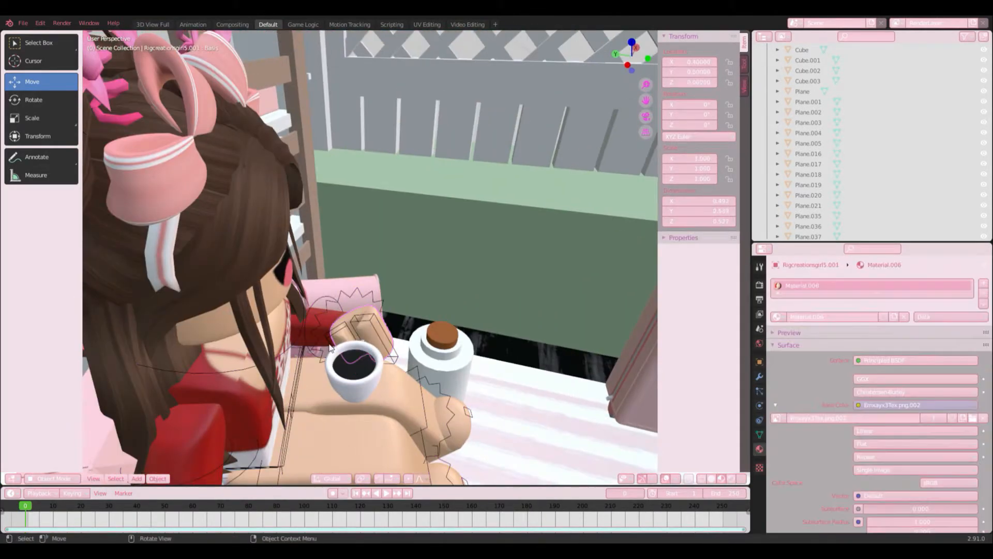
# - Put the rig back in Pose Mode and rotate the left hand to fit the tea cup
pyautogui.click(51, 478)
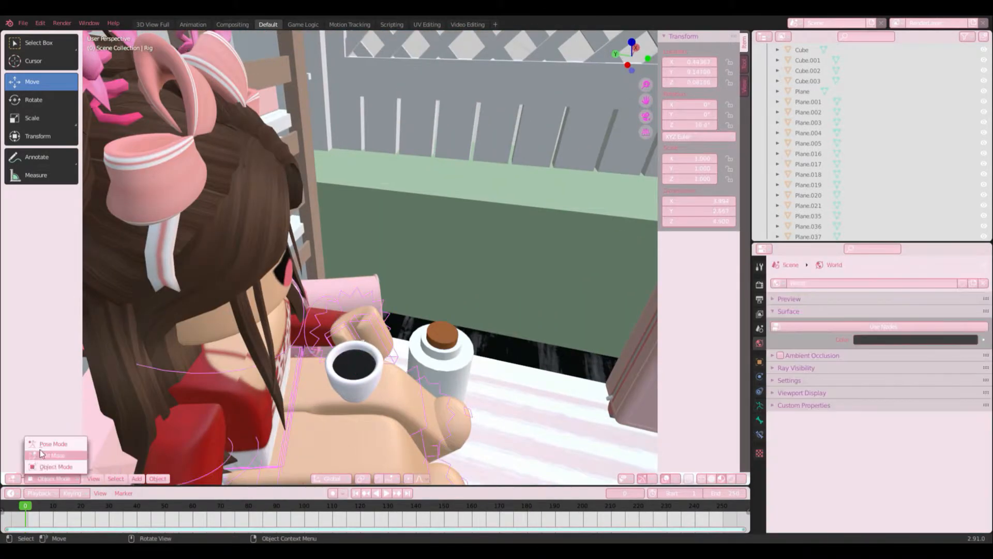
pyautogui.click(46, 438)
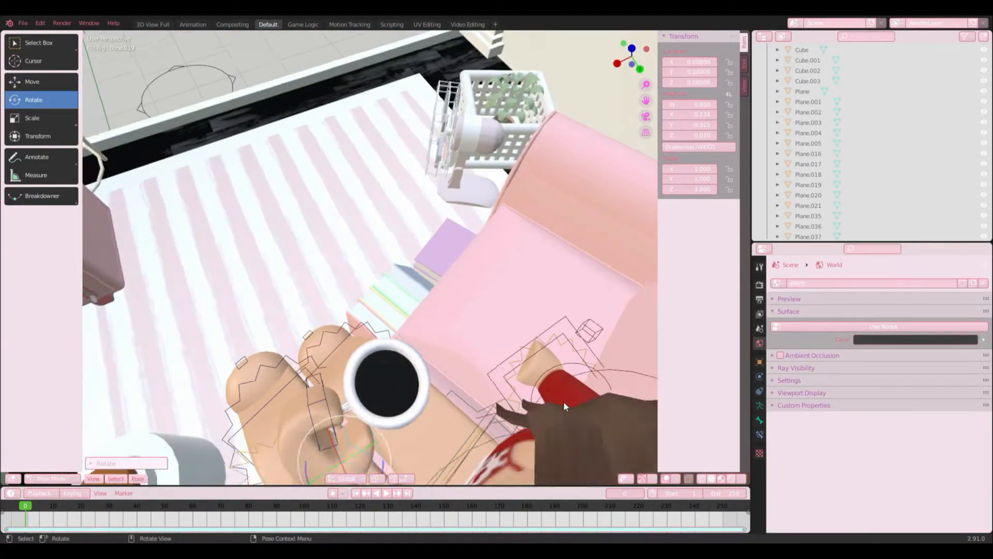
pyautogui.moveTo(563, 402); pyautogui.dragTo(442, 425, button='middle')
pyautogui.moveTo(424, 446); pyautogui.dragTo(395, 405)
# - Undo the last pose change and readjust the left hand beside the tea cup
pyautogui.click(39, 119)
pyautogui.click(40, 23)
pyautogui.click(51, 37)
pyautogui.moveTo(401, 415); pyautogui.dragTo(310, 437, button='middle')
pyautogui.moveTo(303, 417); pyautogui.dragTo(326, 412)
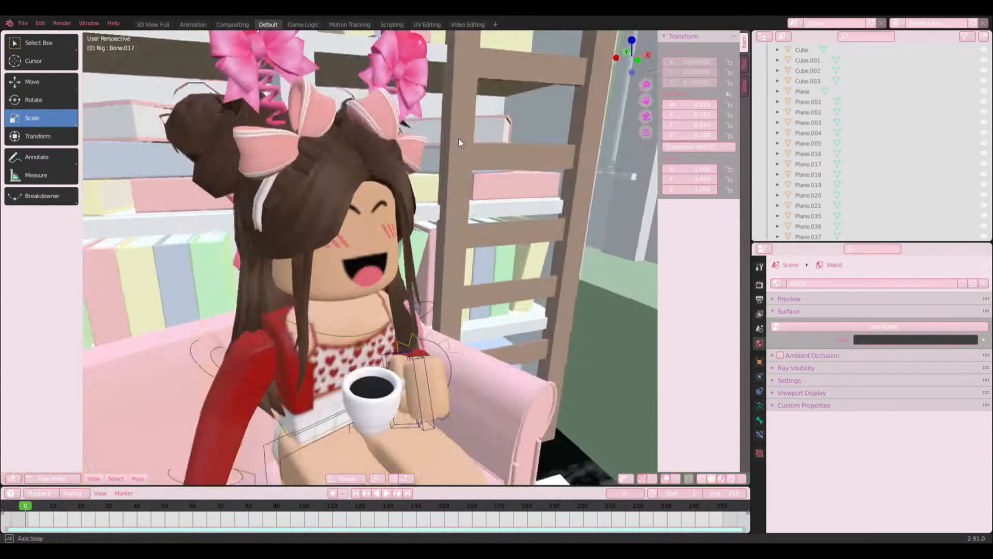
pyautogui.moveTo(458, 139); pyautogui.dragTo(425, 325, button='middle')
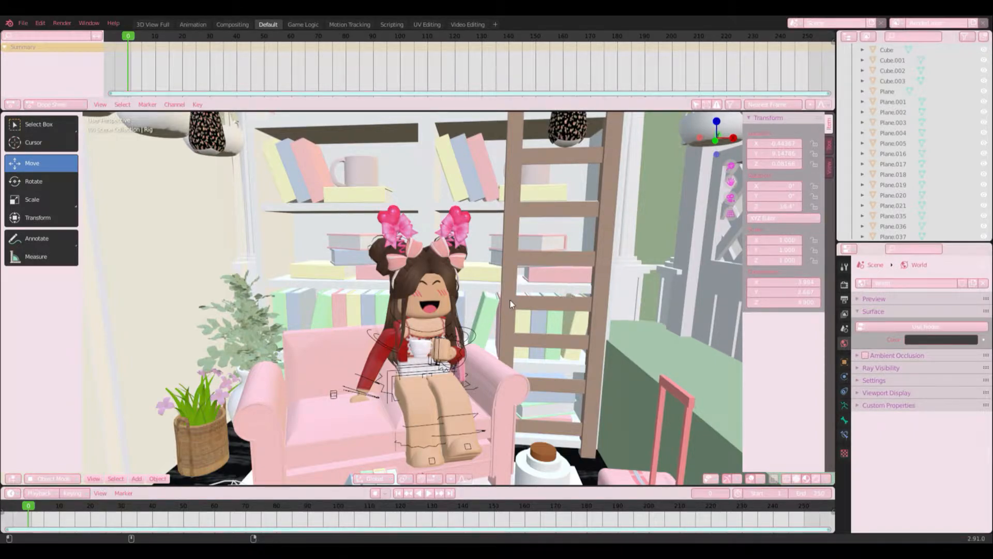
# - Select the character's rig, switch it to Pose Mode and select the left upper arm bone
pyautogui.scroll(6, 451, 414)
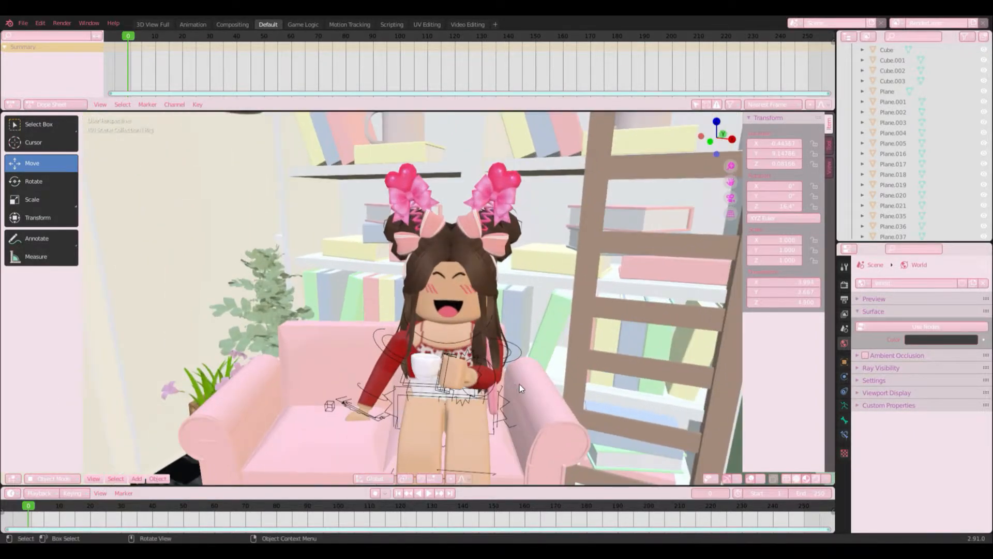
pyautogui.click(569, 380)
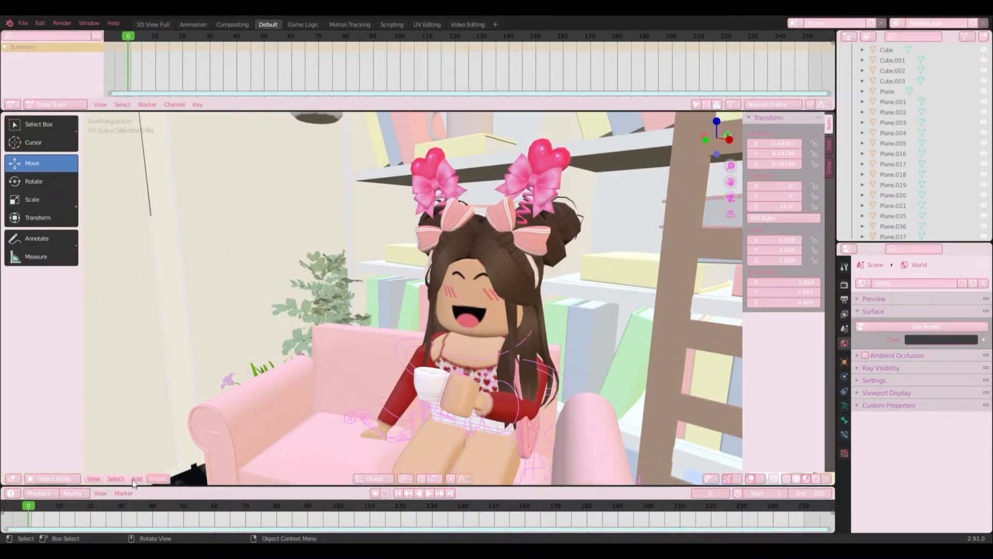
pyautogui.click(41, 473)
pyautogui.click(43, 477)
pyautogui.click(559, 377)
pyautogui.click(48, 475)
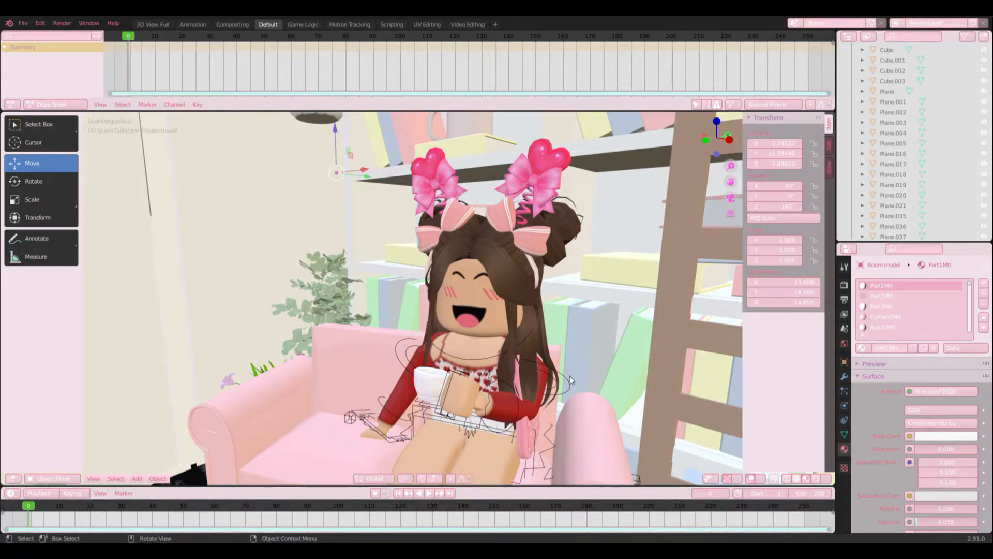
pyautogui.click(570, 379)
pyautogui.click(51, 478)
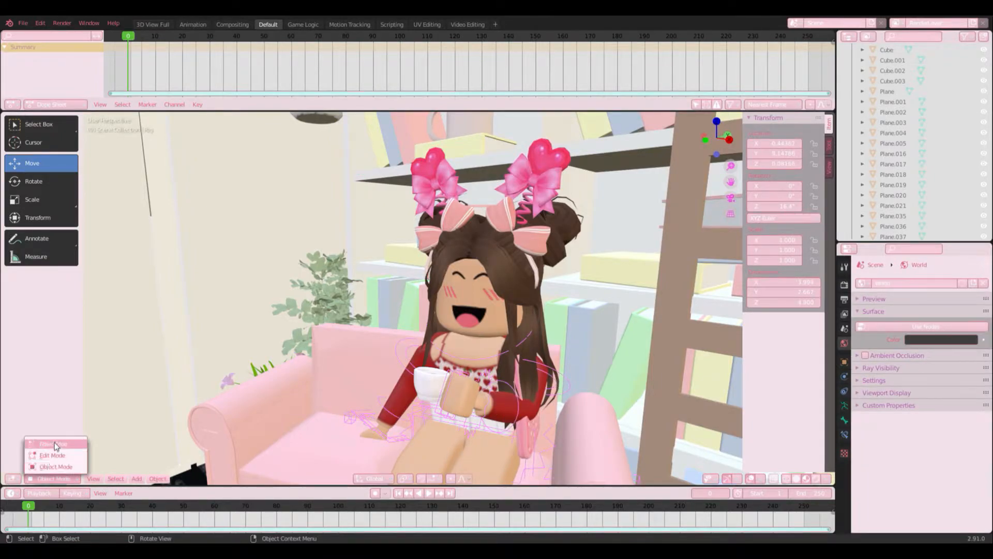
pyautogui.click(69, 444)
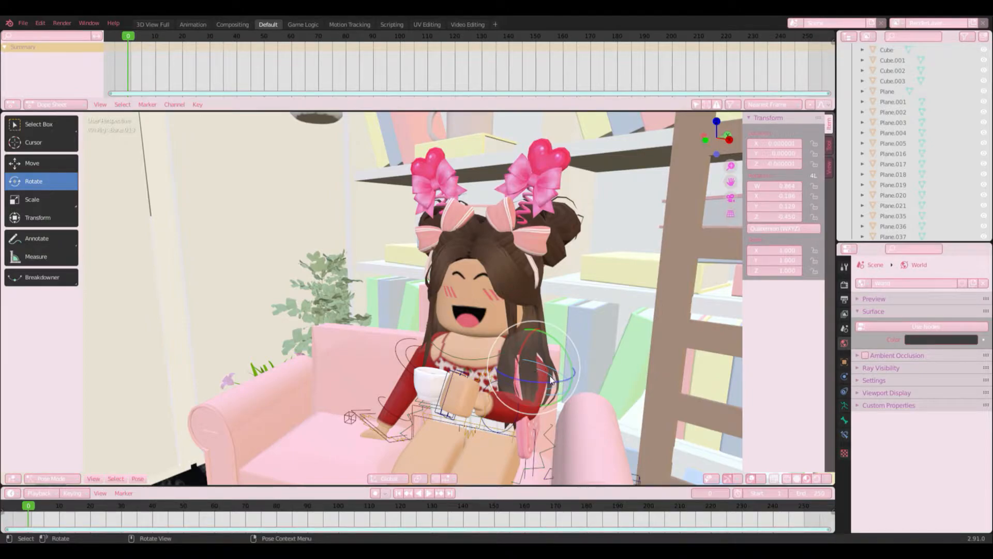
pyautogui.moveTo(551, 379); pyautogui.dragTo(595, 378, button='middle')
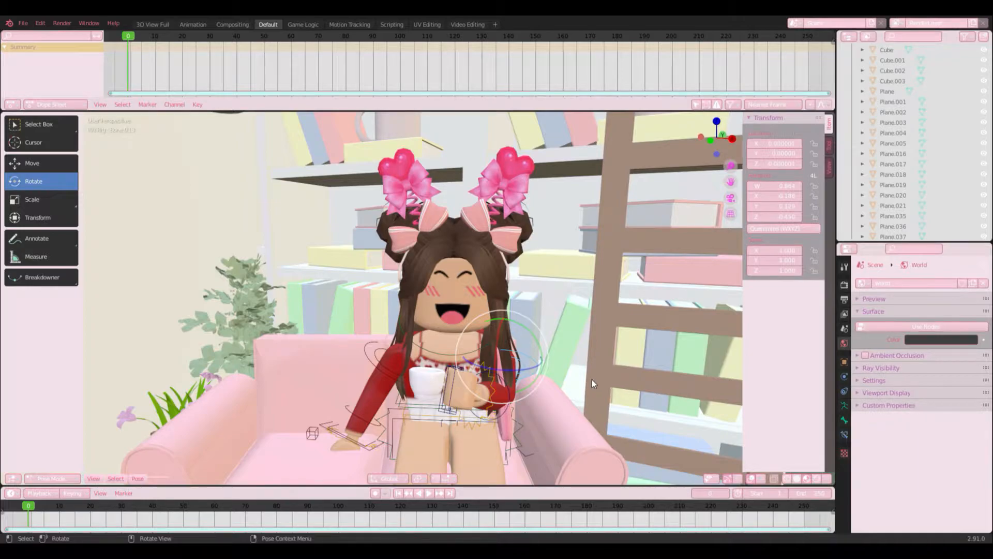
# - Set the current frame of the timeline to 1
pyautogui.moveTo(36, 506)
pyautogui.mouseDown()
pyautogui.moveTo(66, 506)
pyautogui.moveTo(31, 510)
pyautogui.mouseUp()
pyautogui.moveTo(523, 331); pyautogui.dragTo(479, 338, button='middle')
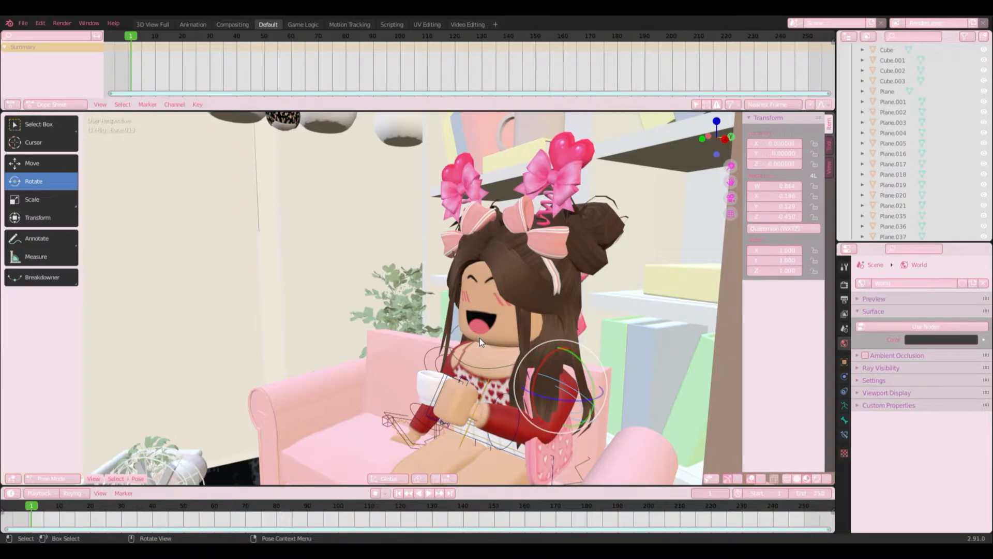
pyautogui.click(14, 106)
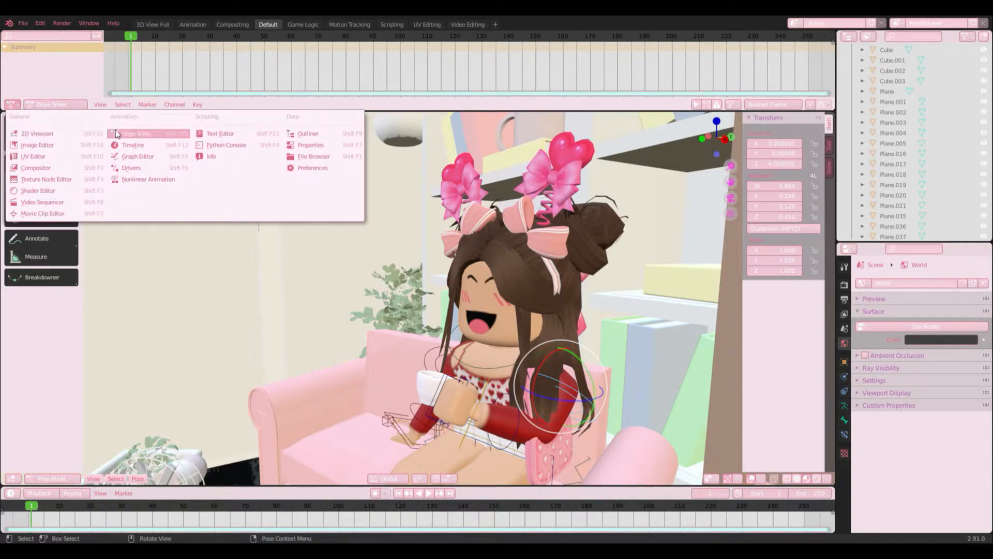
pyautogui.press('Escape')
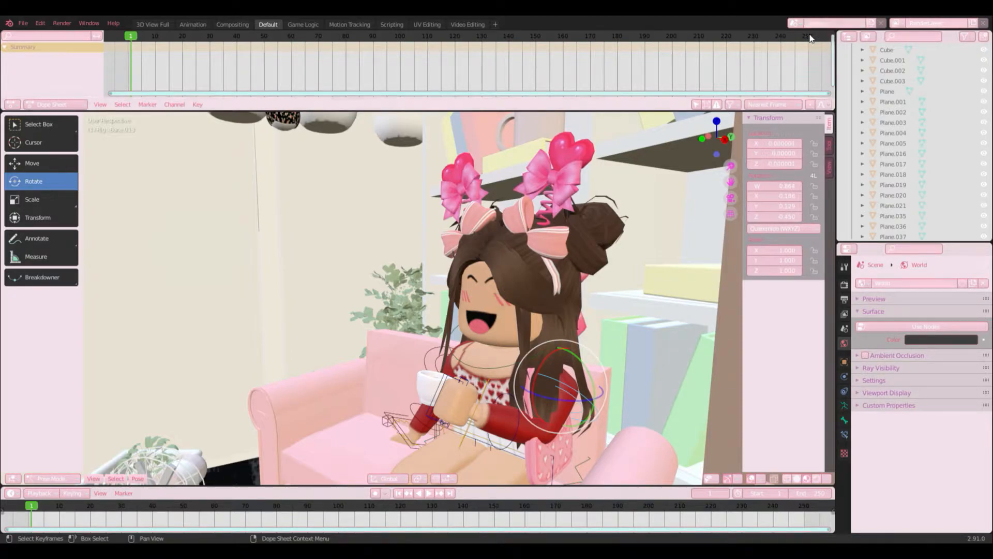
pyautogui.moveTo(813, 36); pyautogui.dragTo(807, 56)
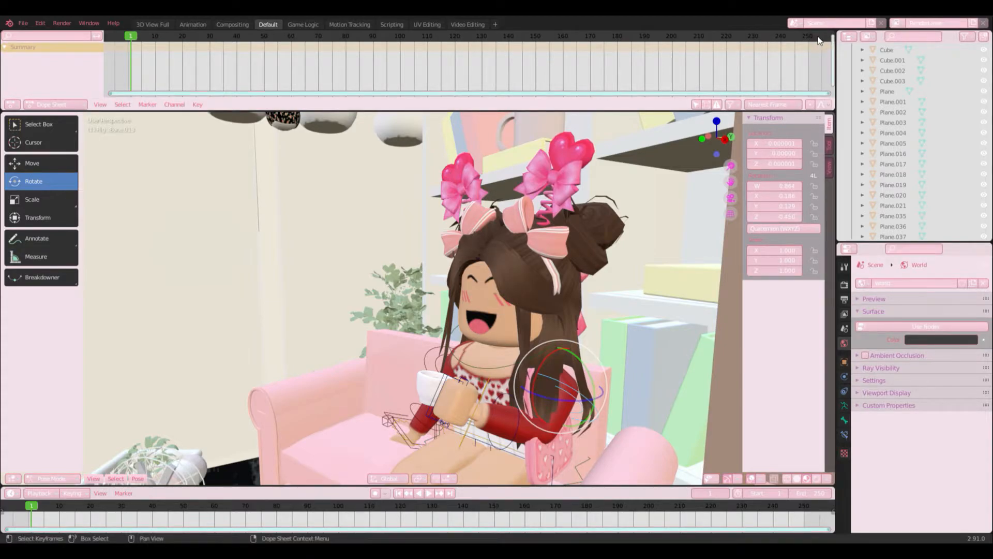
pyautogui.click(12, 107)
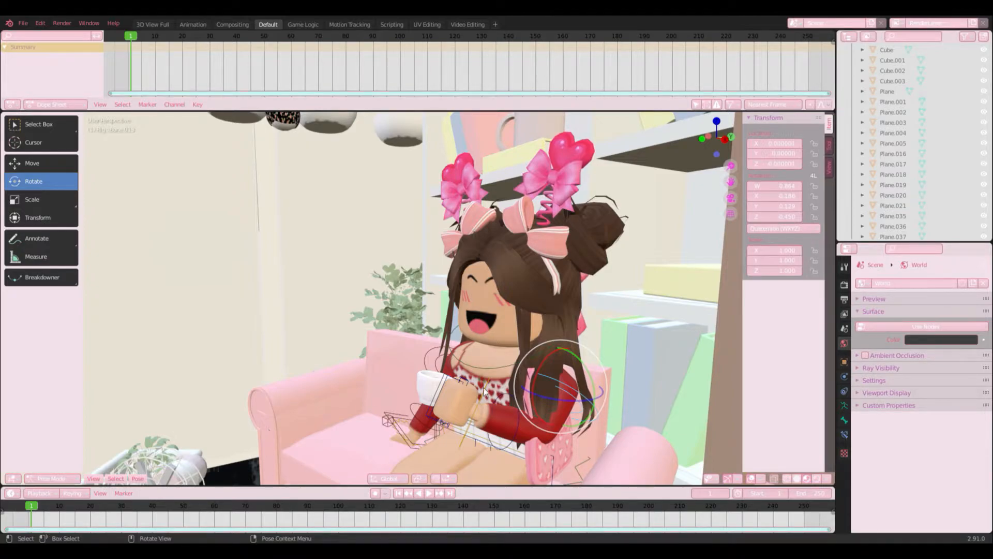
# - Insert a Location & Rotation keyframe for the left upper arm bone at frame 1
pyautogui.moveTo(702, 358); pyautogui.dragTo(554, 419, button='middle')
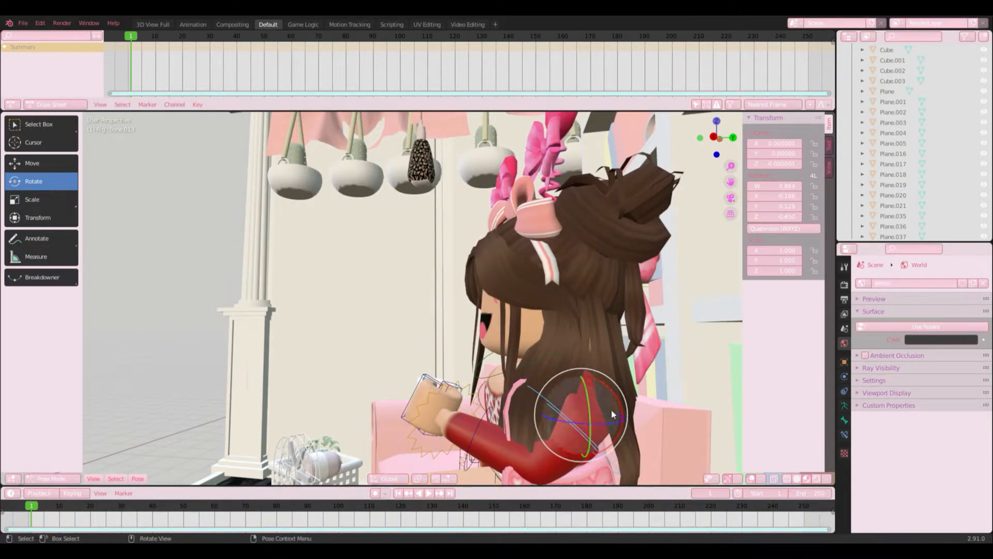
pyautogui.moveTo(155, 466); pyautogui.dragTo(163, 430, button='middle')
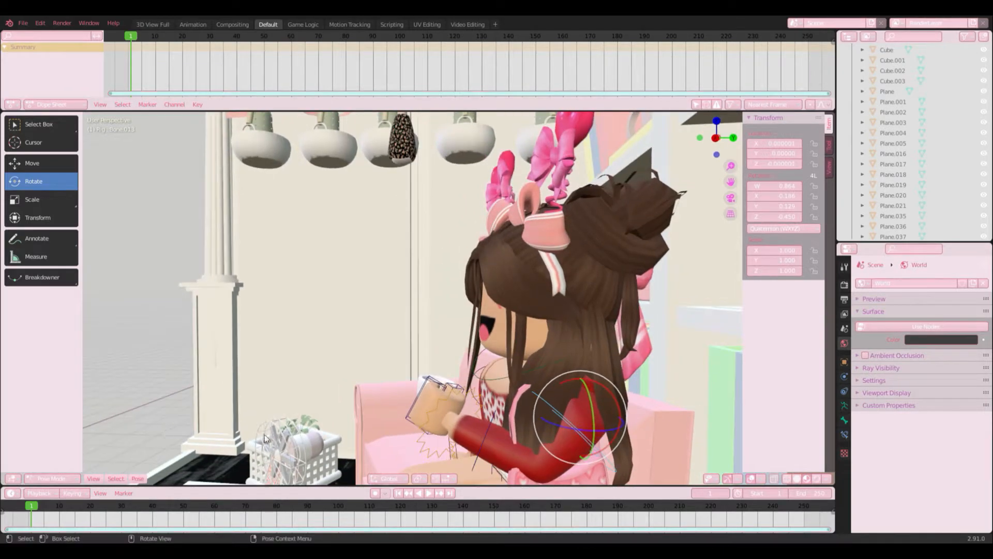
pyautogui.press('i')
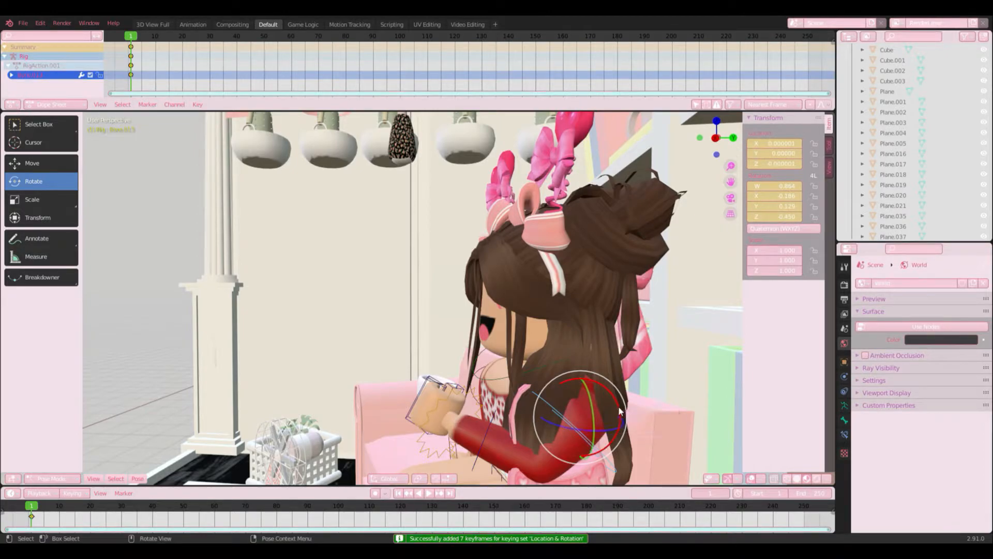
pyautogui.moveTo(618, 405); pyautogui.dragTo(625, 413)
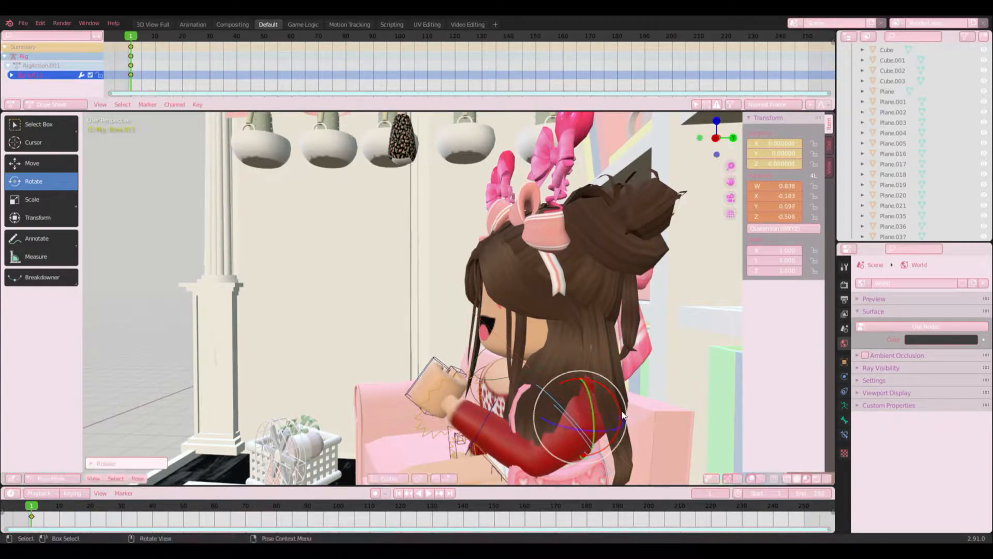
pyautogui.click(61, 511)
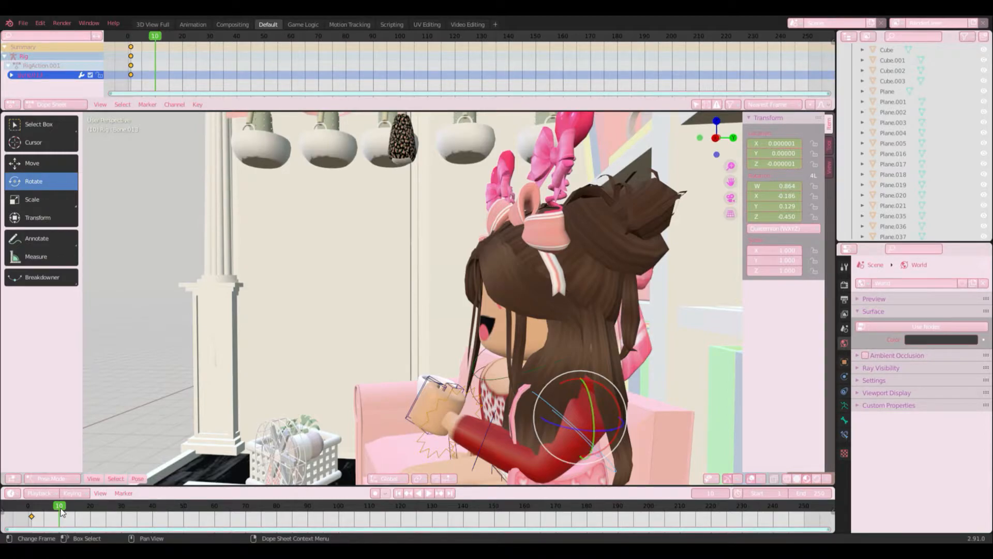
pyautogui.moveTo(110, 426); pyautogui.dragTo(258, 408, button='middle')
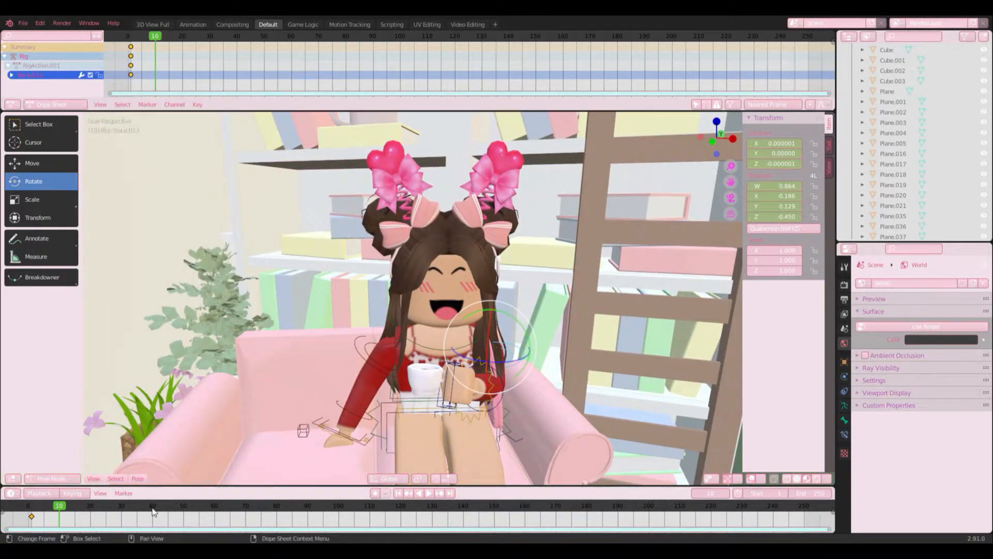
# - At frame 20, rotate the left upper arm bone to raise the hand and insert a Location & Rotation keyframe
pyautogui.click(89, 509)
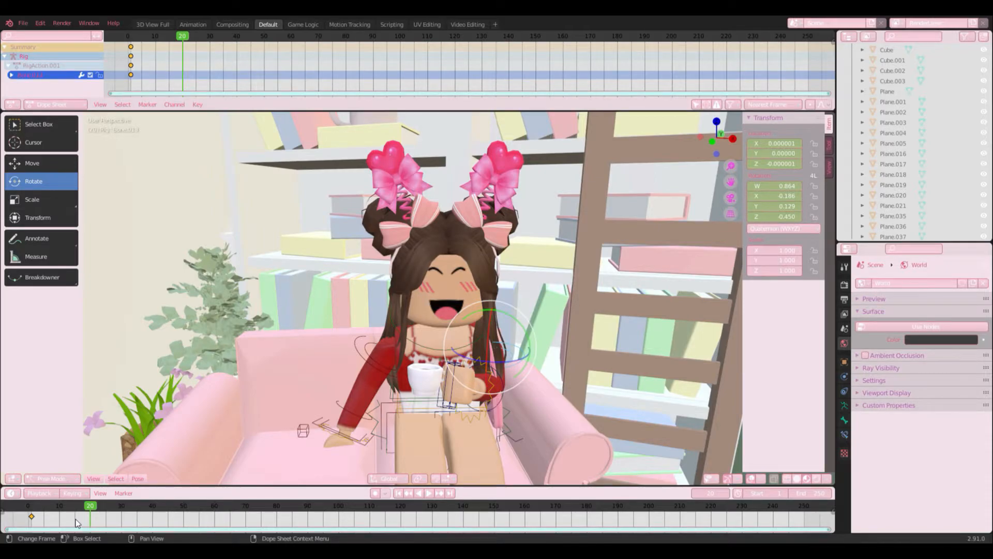
pyautogui.moveTo(466, 357); pyautogui.dragTo(595, 395, button='middle')
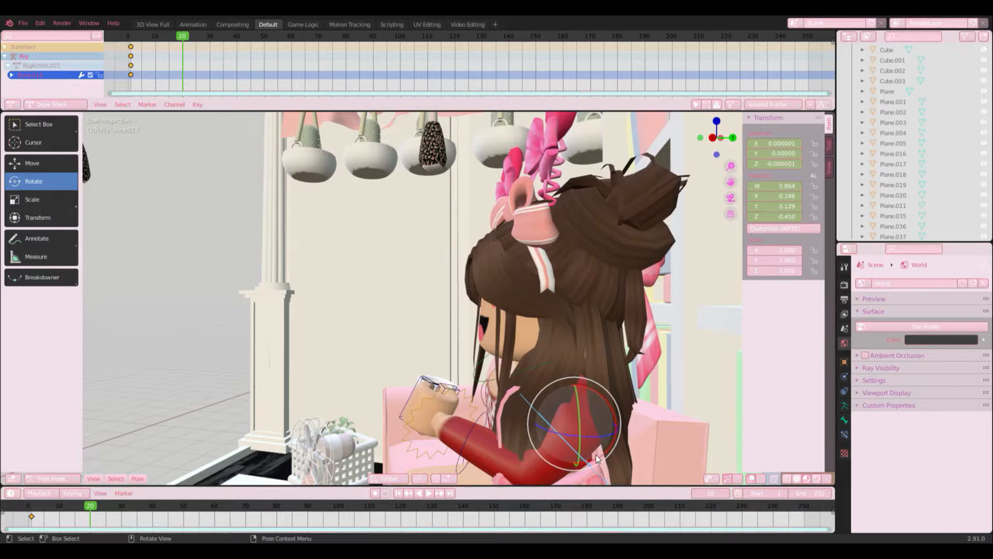
pyautogui.moveTo(616, 416); pyautogui.dragTo(617, 425)
pyautogui.moveTo(616, 426); pyautogui.dragTo(579, 359, button='middle')
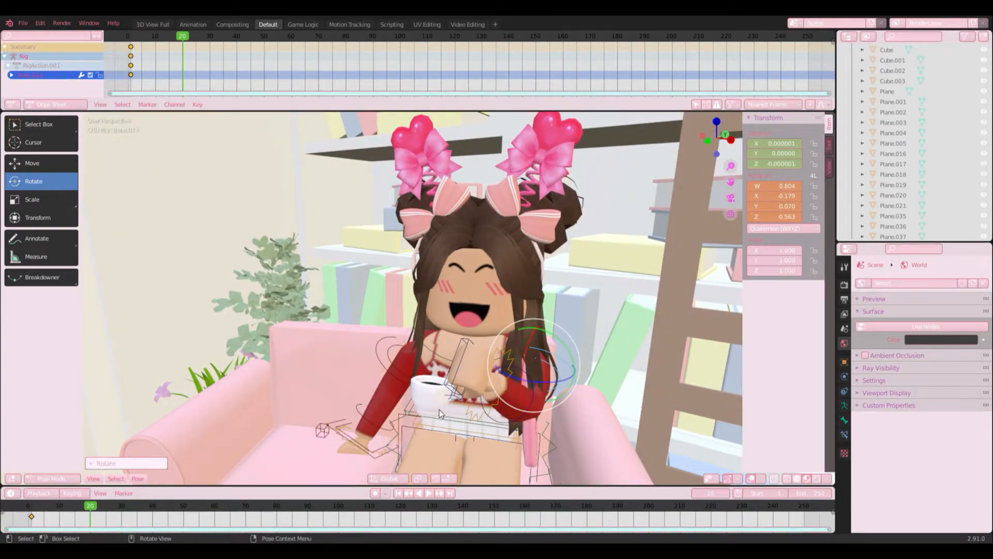
pyautogui.press('i')
# - Return to the start of the timeline and play back the arm animation
pyautogui.moveTo(64, 506); pyautogui.dragTo(28, 508)
pyautogui.moveTo(441, 444)
pyautogui.mouseDown(button='middle')
pyautogui.moveTo(463, 428)
pyautogui.moveTo(456, 435)
pyautogui.mouseUp(button='middle')
pyautogui.click(429, 493)
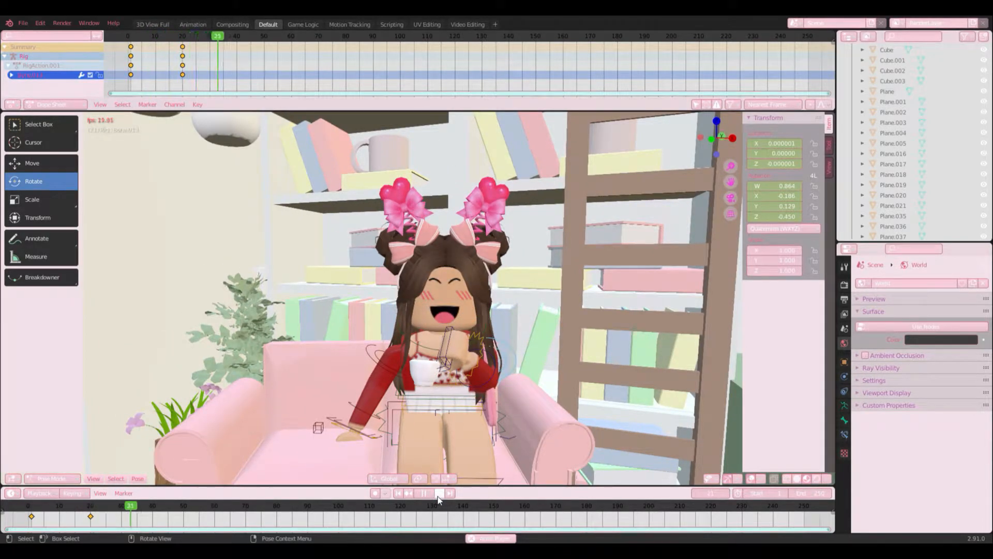
# - Replay the arm animation from the start of the timeline, then stop it and return to the start
pyautogui.click(424, 493)
pyautogui.moveTo(130, 513); pyautogui.dragTo(24, 508)
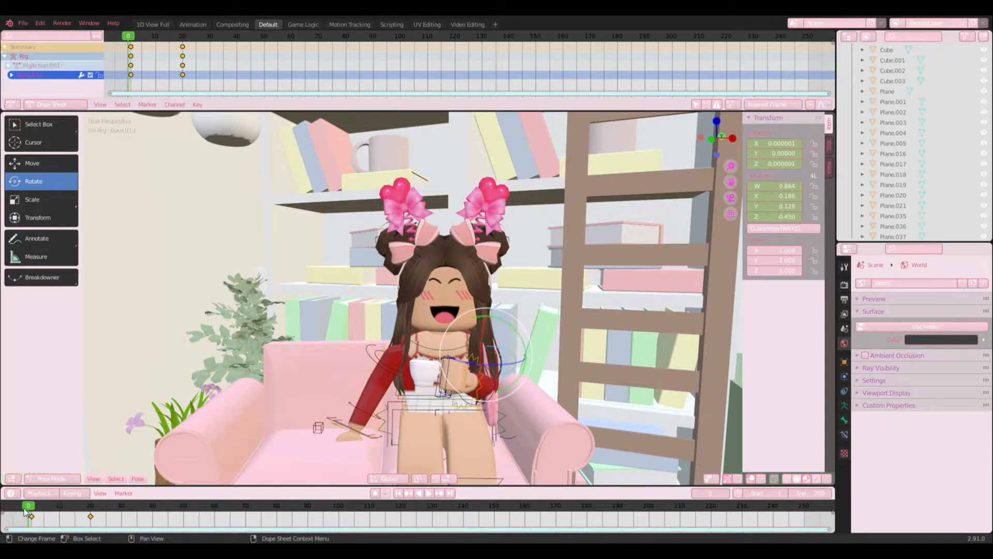
pyautogui.click(429, 493)
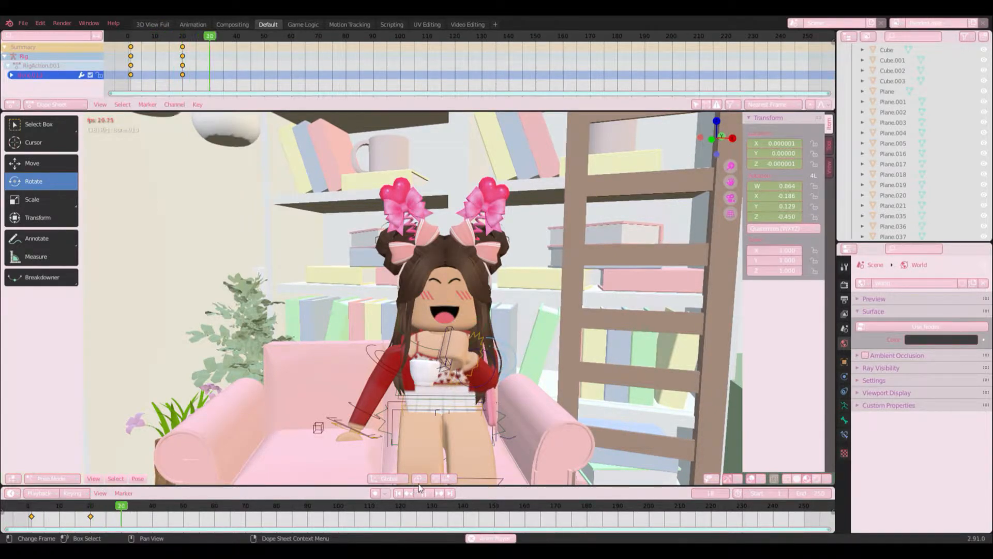
pyautogui.click(424, 493)
pyautogui.moveTo(147, 507); pyautogui.dragTo(27, 508)
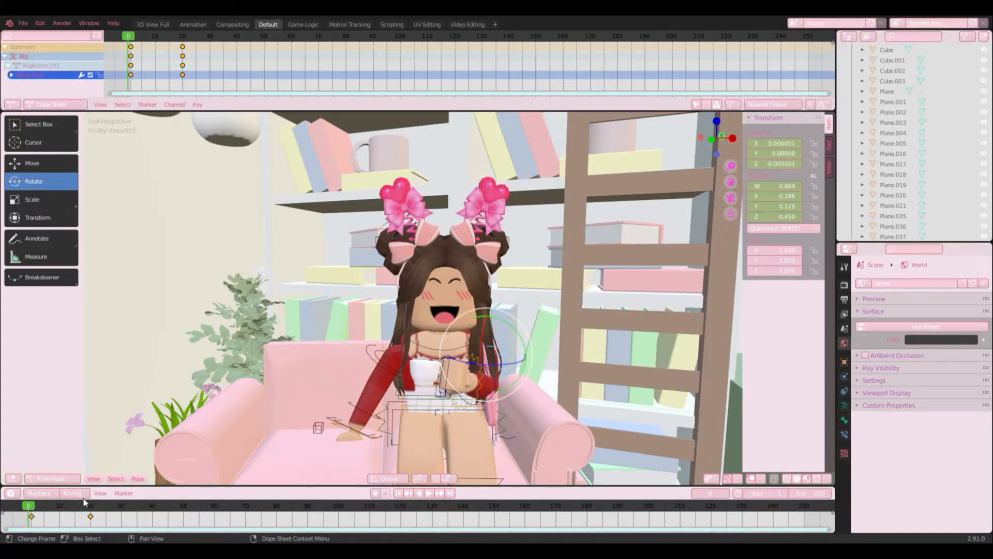
# - Move the arm bone's keyframe from frame 20 to frame 10 and play back the faster motion
pyautogui.click(90, 517)
pyautogui.moveTo(90, 516); pyautogui.dragTo(60, 517)
pyautogui.click(429, 493)
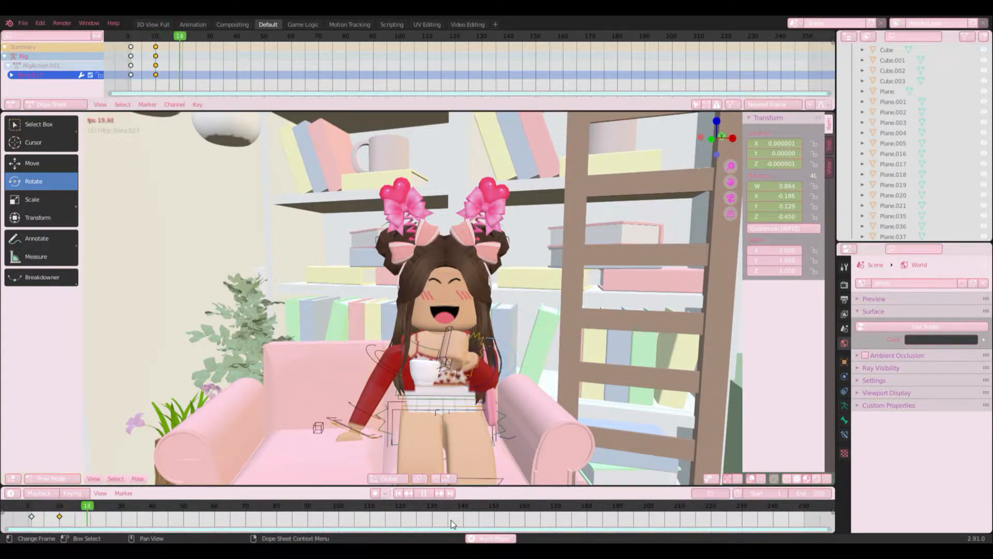
pyautogui.click(424, 493)
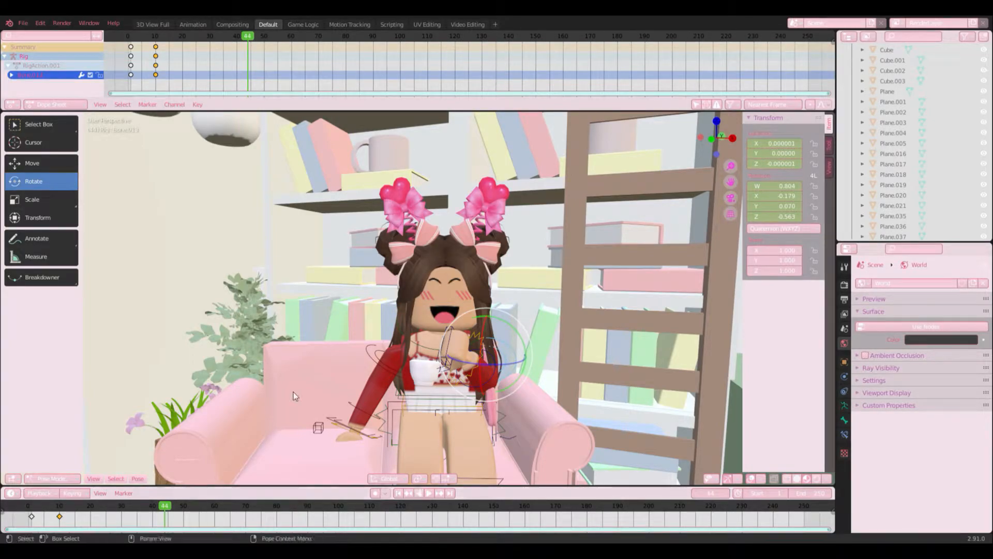
# - Go to frame 20 and insert a Location & Rotation keyframe for the left upper arm bone
pyautogui.click(91, 505)
pyautogui.moveTo(90, 507); pyautogui.dragTo(93, 503)
pyautogui.moveTo(508, 346); pyautogui.dragTo(514, 401, button='middle')
pyautogui.press('i')
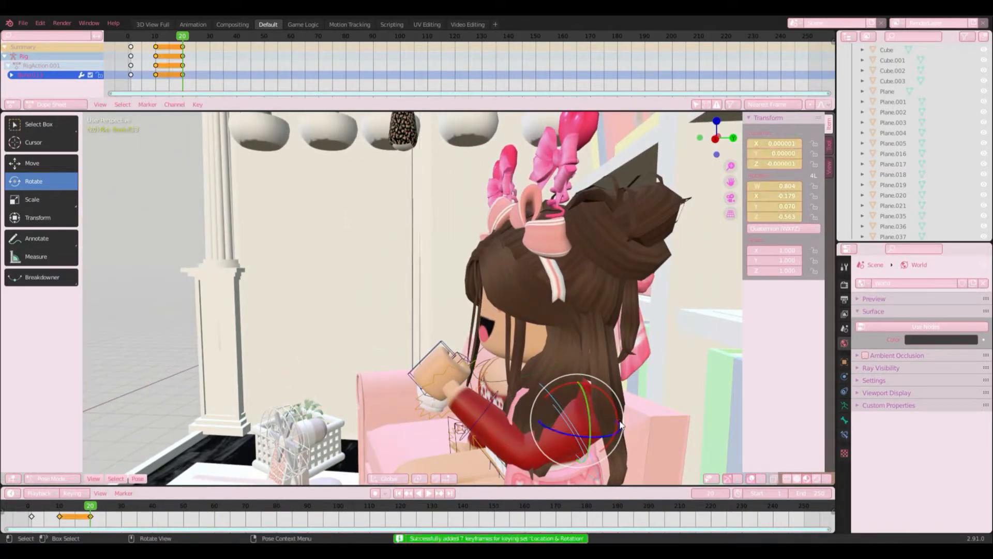
# - Rotate the left upper arm bone to bring the hand closer to the mouth and insert a Location & Rotation keyframe at frame 20
pyautogui.moveTo(618, 418); pyautogui.dragTo(620, 421)
pyautogui.moveTo(621, 422); pyautogui.dragTo(572, 377, button='middle')
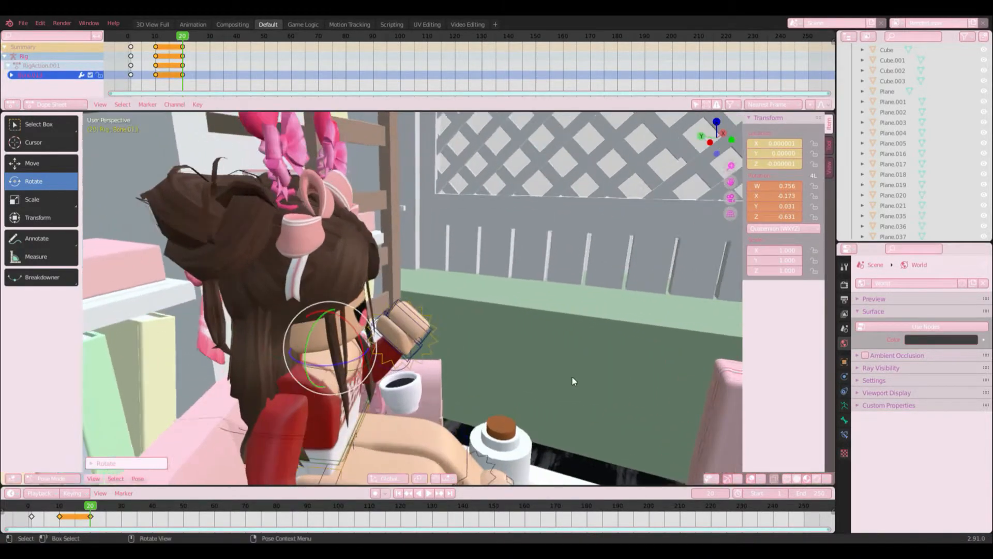
pyautogui.scroll(3, 350, 348)
pyautogui.moveTo(350, 349)
pyautogui.mouseDown()
pyautogui.moveTo(342, 347)
pyautogui.moveTo(354, 335)
pyautogui.mouseUp()
pyautogui.moveTo(547, 304); pyautogui.dragTo(632, 316, button='middle')
pyautogui.moveTo(541, 317); pyautogui.dragTo(445, 321, button='middle')
pyautogui.moveTo(602, 413); pyautogui.dragTo(588, 396)
pyautogui.moveTo(587, 396); pyautogui.dragTo(578, 359, button='middle')
pyautogui.press('i')
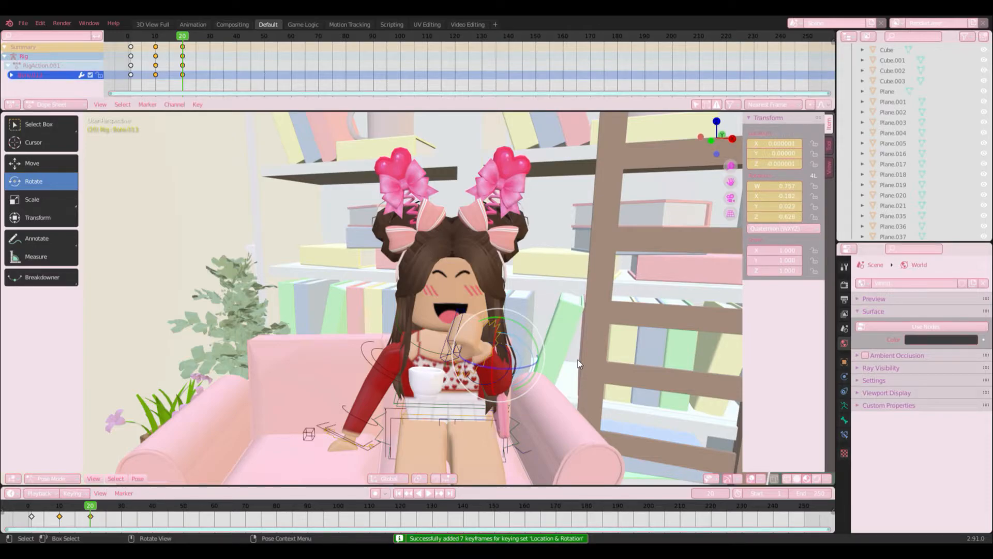
# - Play back the three-keyframe arm animation twice from the start, then return to frame 0
pyautogui.moveTo(67, 507); pyautogui.dragTo(29, 507)
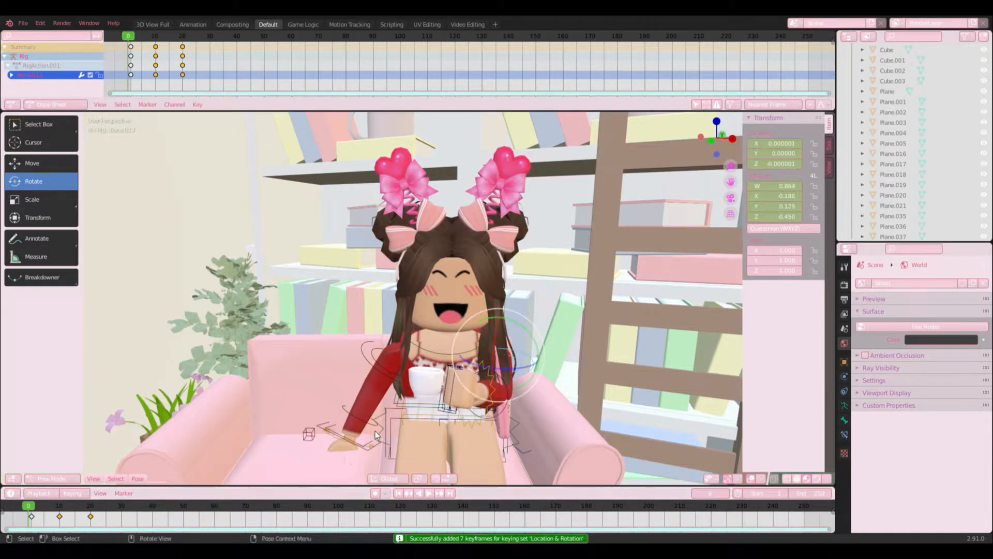
pyautogui.scroll(-4, 377, 435)
pyautogui.scroll(3, 383, 437)
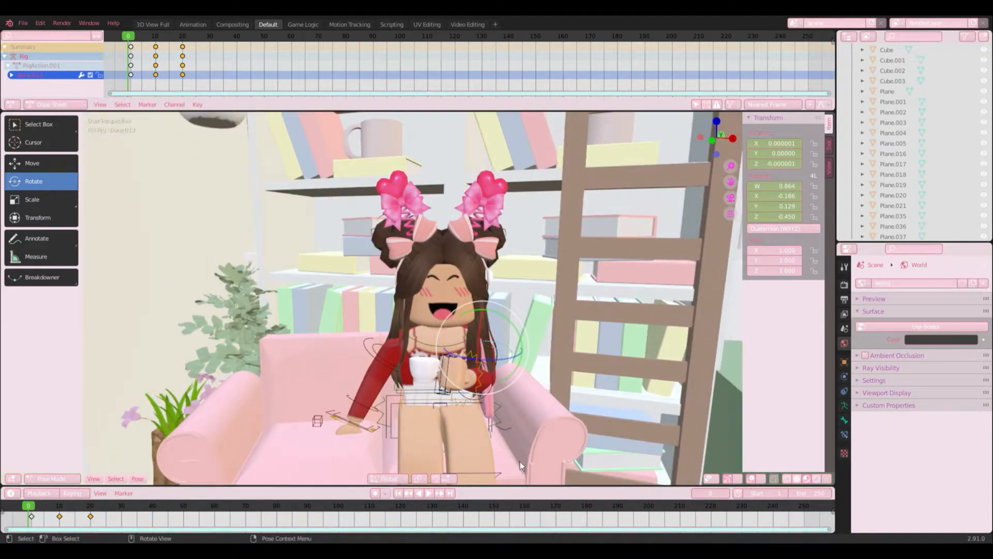
pyautogui.click(425, 497)
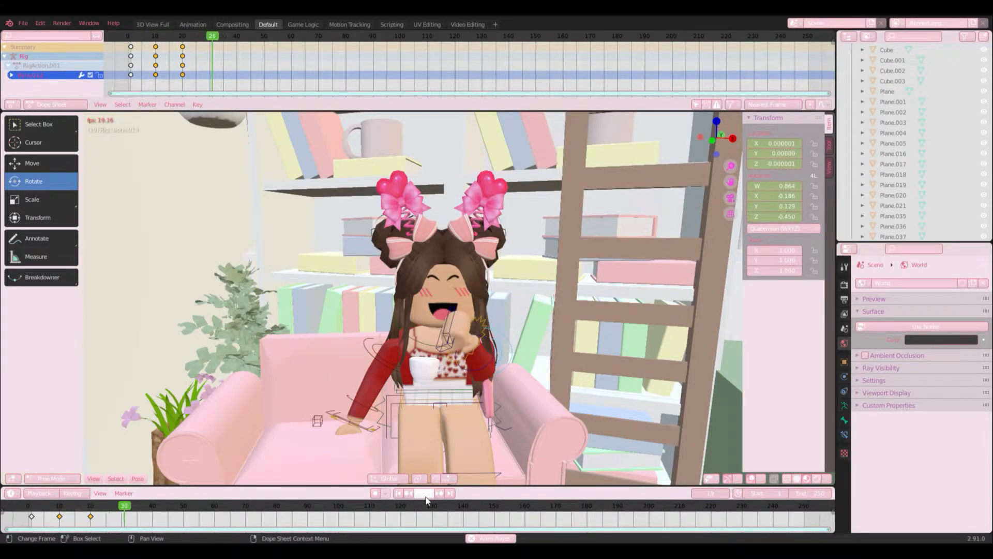
pyautogui.click(424, 495)
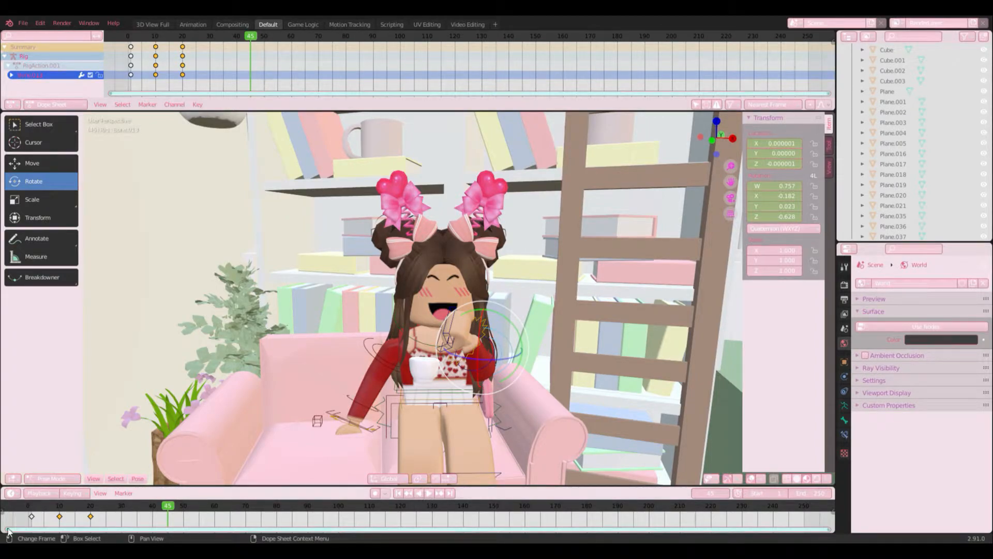
pyautogui.moveTo(48, 508); pyautogui.dragTo(15, 503)
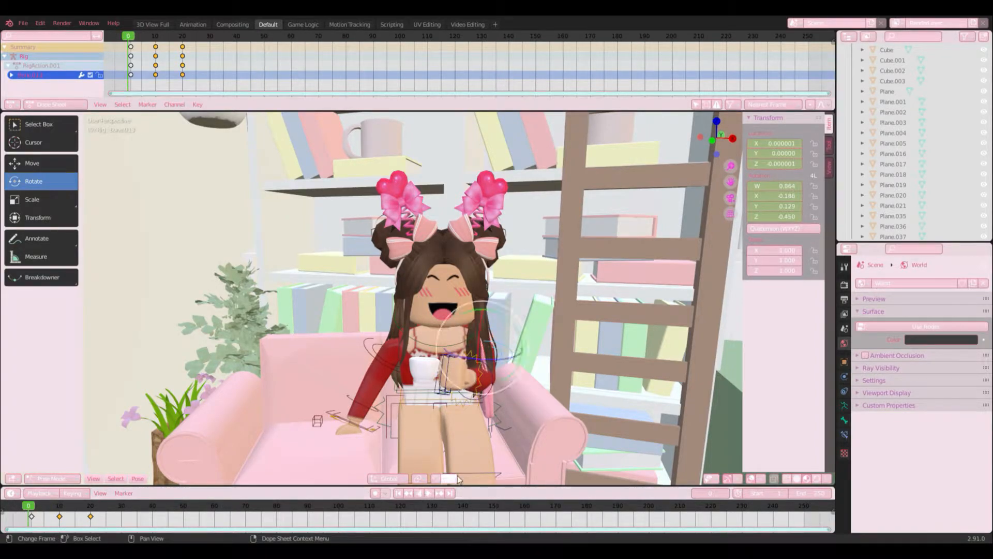
pyautogui.click(430, 494)
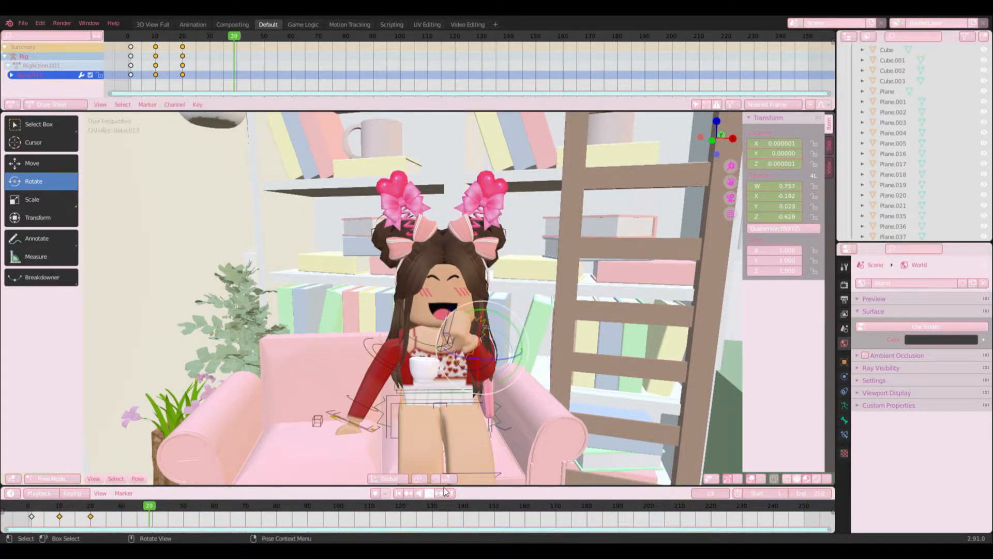
pyautogui.click(50, 507)
pyautogui.press('Escape')
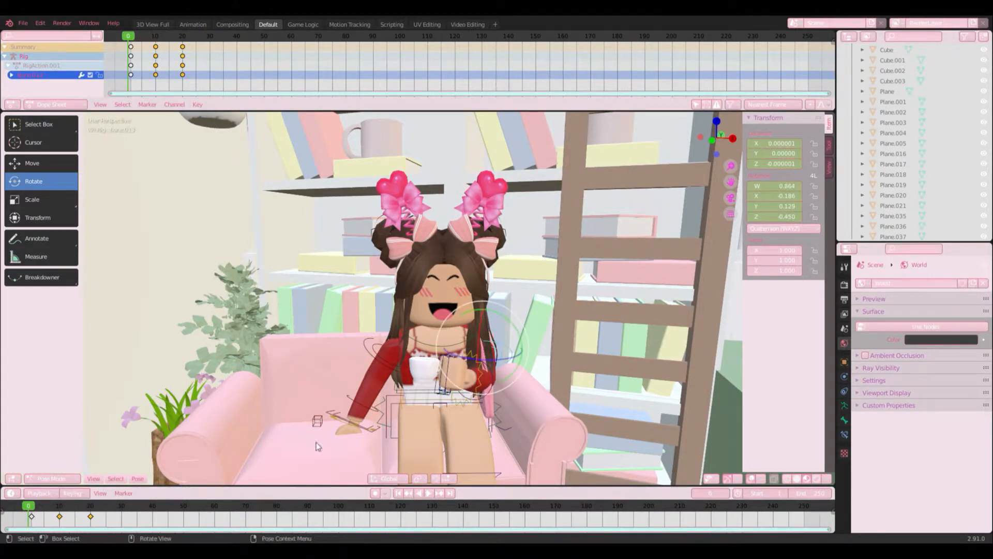
# - Switch from Pose Mode to Object Mode and select the tea cup
pyautogui.click(419, 369)
pyautogui.click(49, 478)
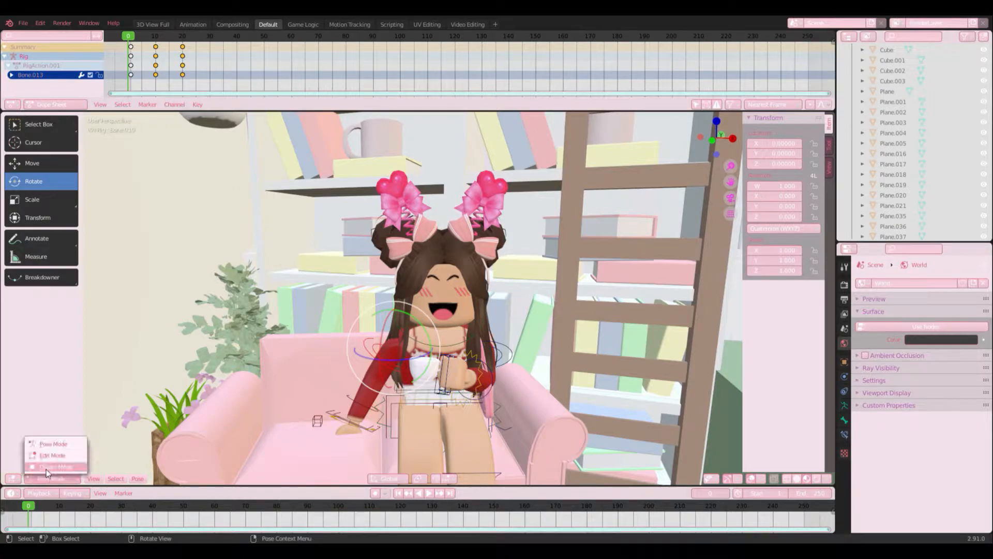
pyautogui.click(46, 467)
pyautogui.click(426, 366)
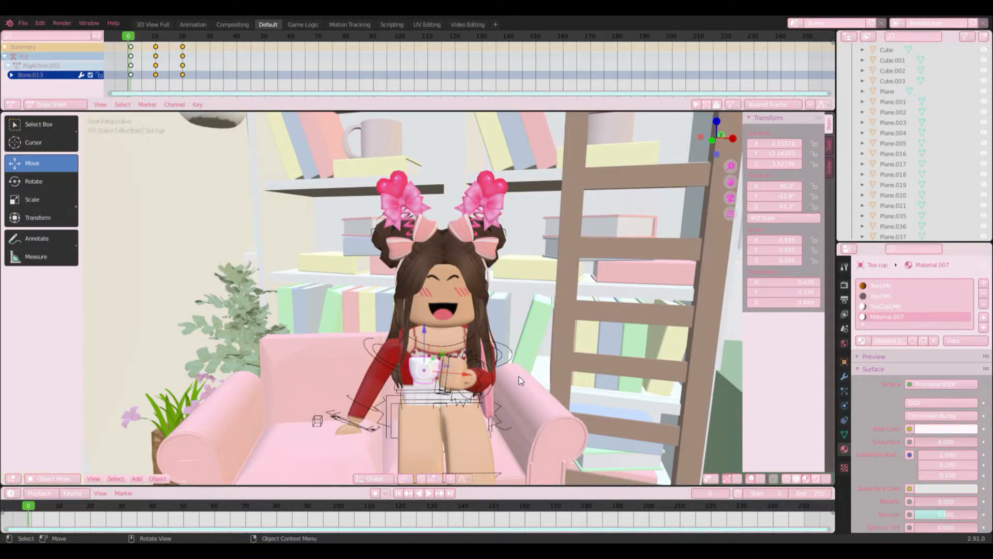
# - Insert a Location & Rotation keyframe for the tea cup at frame 1
pyautogui.press('Right')
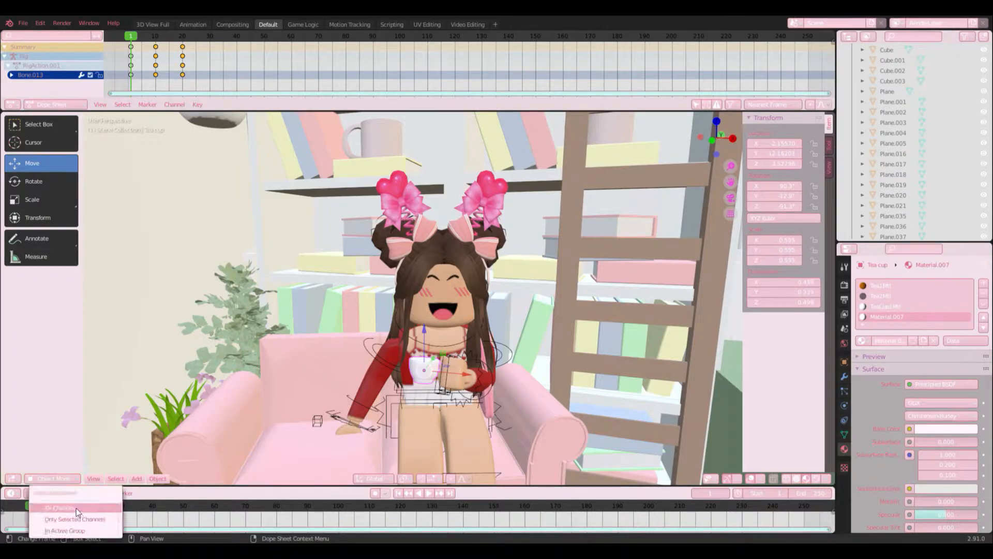
pyautogui.click(417, 368)
pyautogui.click(417, 368)
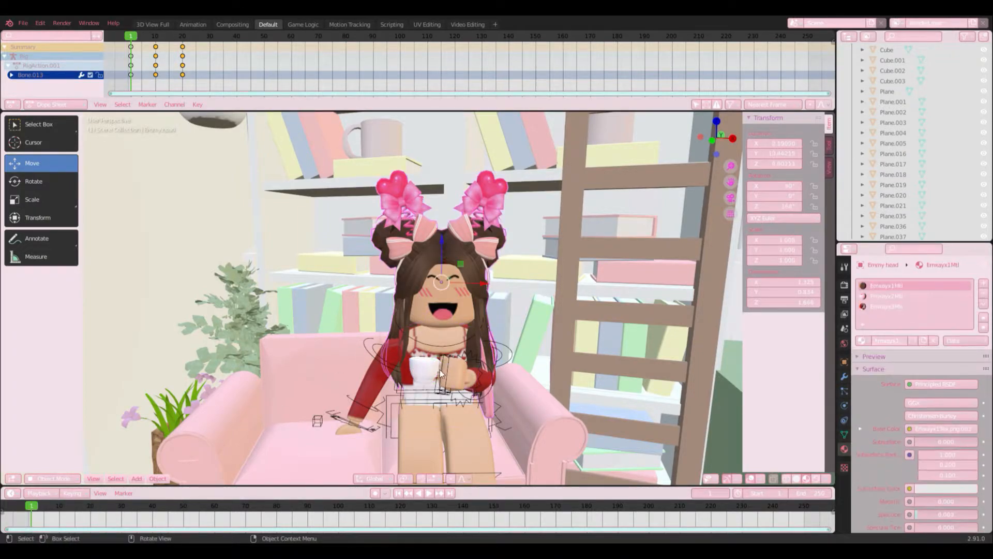
pyautogui.press('i')
# - At frame 10, raise the tea cup to about Z 3.857 and shift it to about Y 12.214, toward the raised hand
pyautogui.click(60, 509)
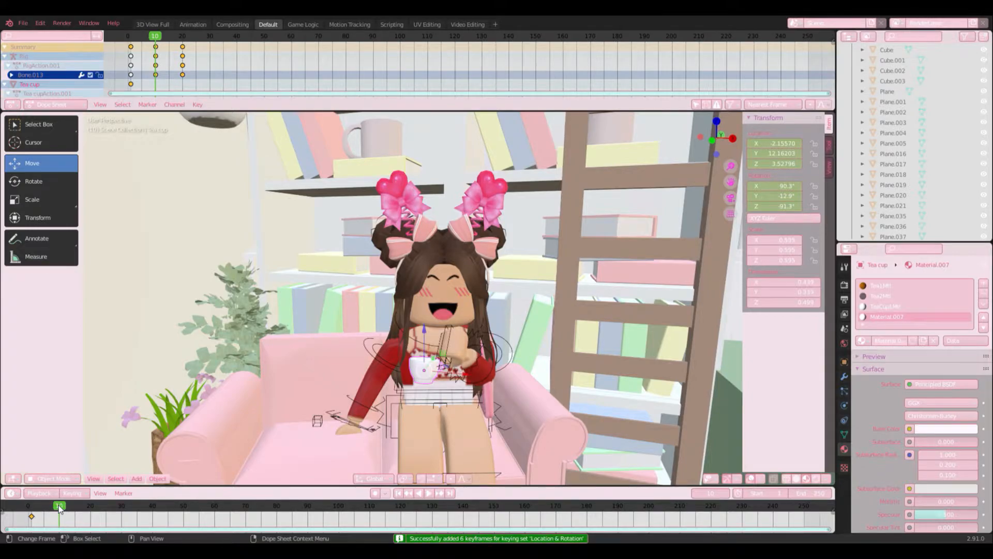
pyautogui.scroll(3, 471, 347)
pyautogui.press('g')
pyautogui.press('z')
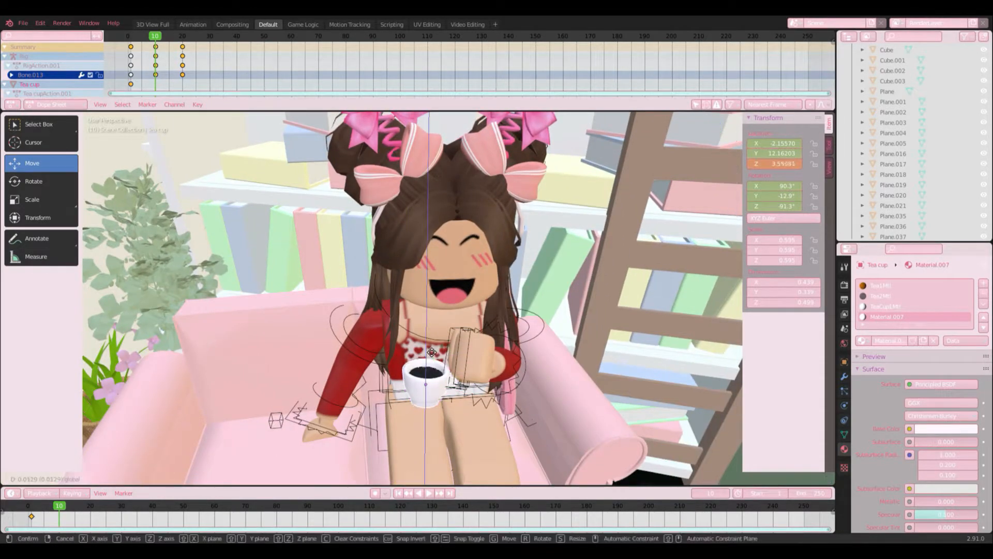
pyautogui.click(434, 335)
pyautogui.scroll(2, 501, 324)
pyautogui.moveTo(500, 323); pyautogui.dragTo(368, 340, button='middle')
pyautogui.moveTo(467, 414); pyautogui.dragTo(456, 405)
# - Rotate the tea cup about the Z axis to about -82.3° so its handle faces the hand
pyautogui.click(27, 179)
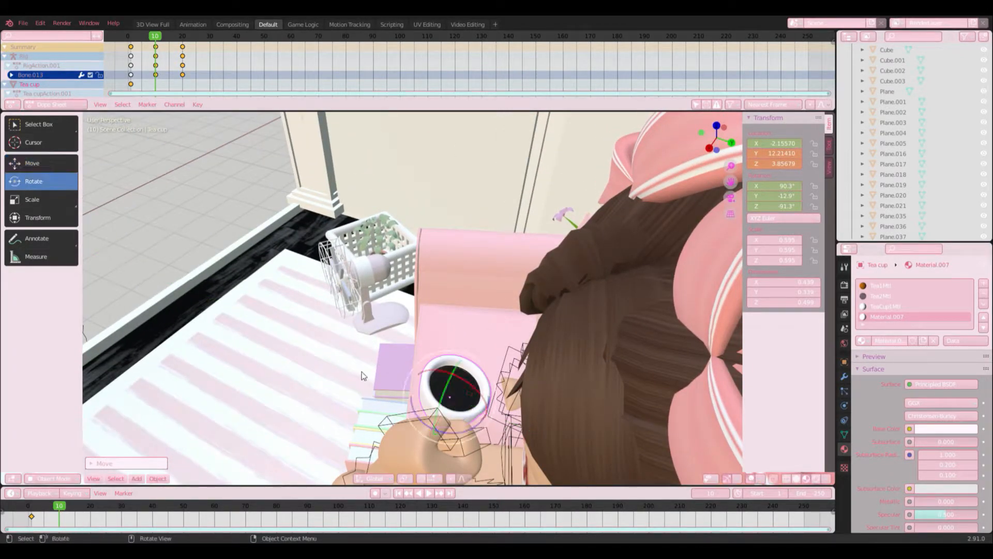
pyautogui.moveTo(468, 432); pyautogui.dragTo(464, 438)
pyautogui.moveTo(463, 438); pyautogui.dragTo(237, 235, button='middle')
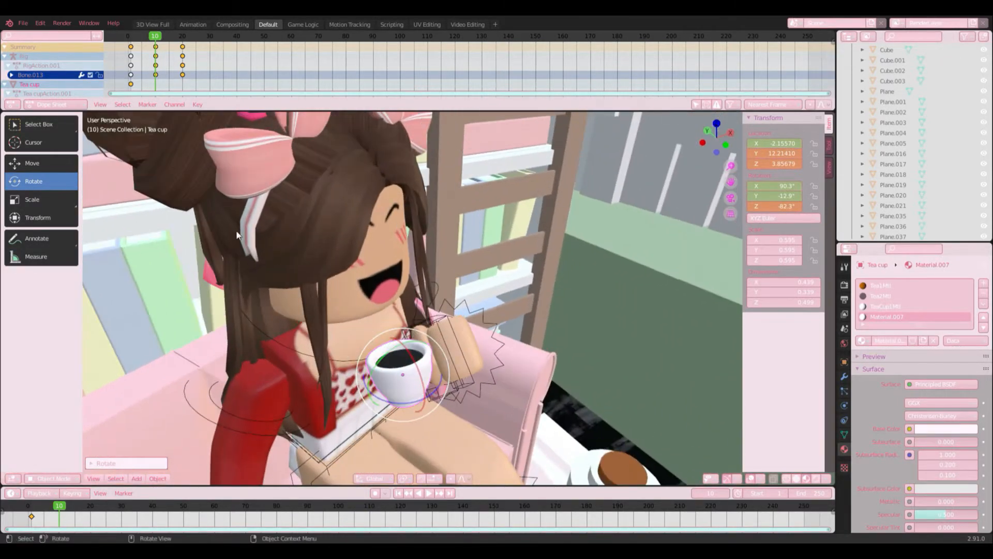
# - Shift the tea cup along X to about -2.171 and deselect it to check its placement in the hand
pyautogui.click(42, 162)
pyautogui.moveTo(473, 294); pyautogui.dragTo(483, 327, button='middle')
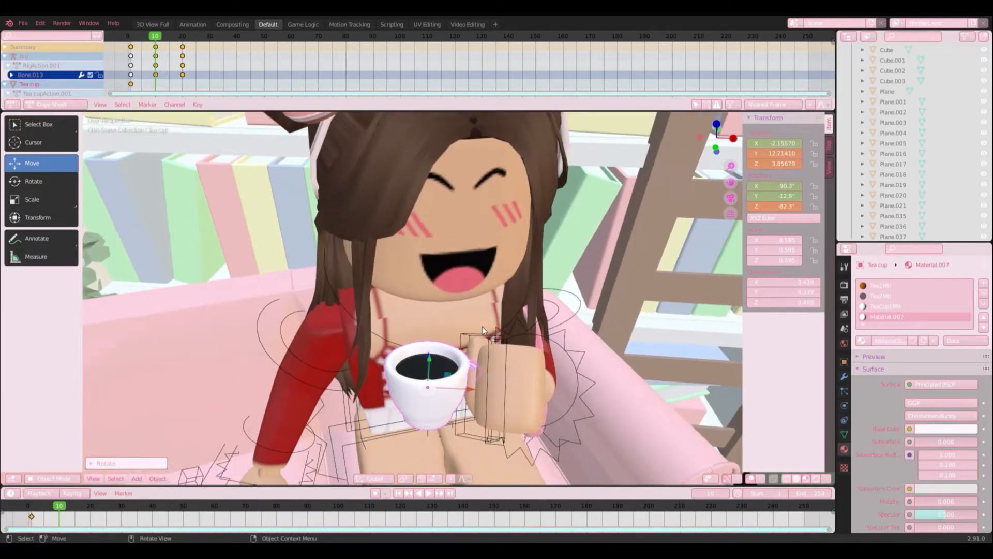
pyautogui.moveTo(541, 370); pyautogui.dragTo(424, 366, button='middle')
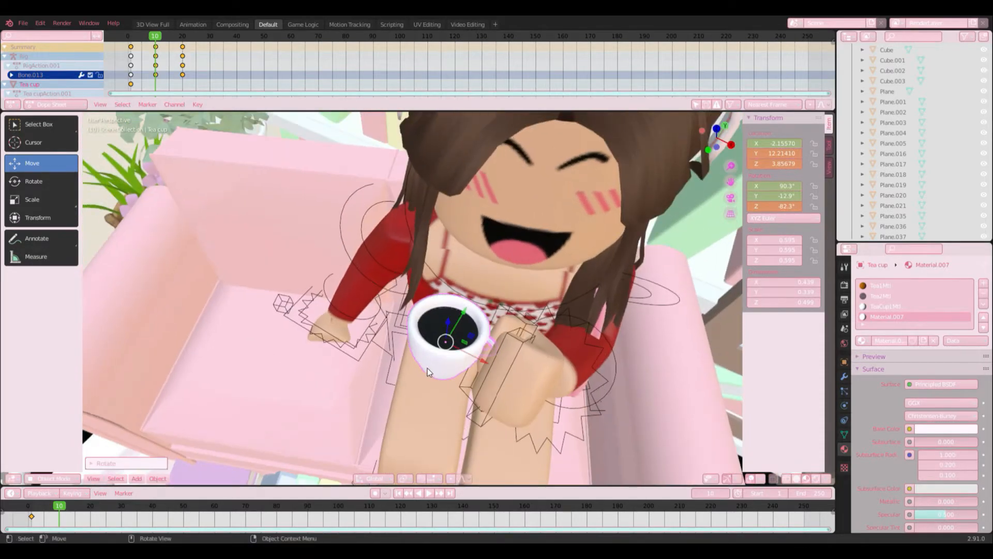
pyautogui.moveTo(485, 362); pyautogui.dragTo(492, 363)
pyautogui.moveTo(491, 363); pyautogui.dragTo(552, 185, button='middle')
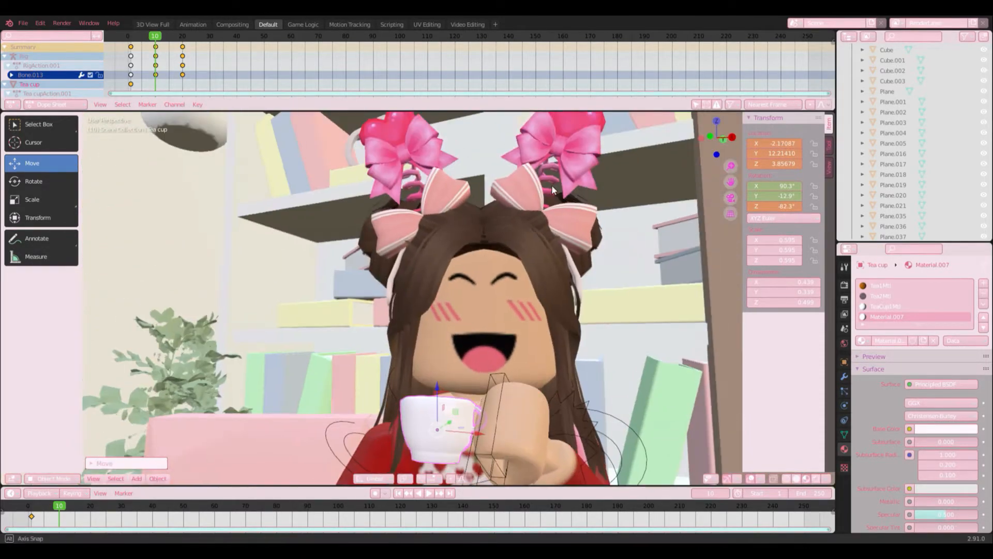
pyautogui.scroll(-3, 474, 262)
pyautogui.scroll(-9, 474, 262)
pyautogui.click(354, 328)
# - Reselect the tea cup and move it to about X -2.149, Y 12.180 so the handle meets the hand
pyautogui.scroll(9, 351, 327)
pyautogui.moveTo(471, 319); pyautogui.dragTo(510, 378, button='middle')
pyautogui.scroll(3, 486, 326)
pyautogui.scroll(4, 435, 362)
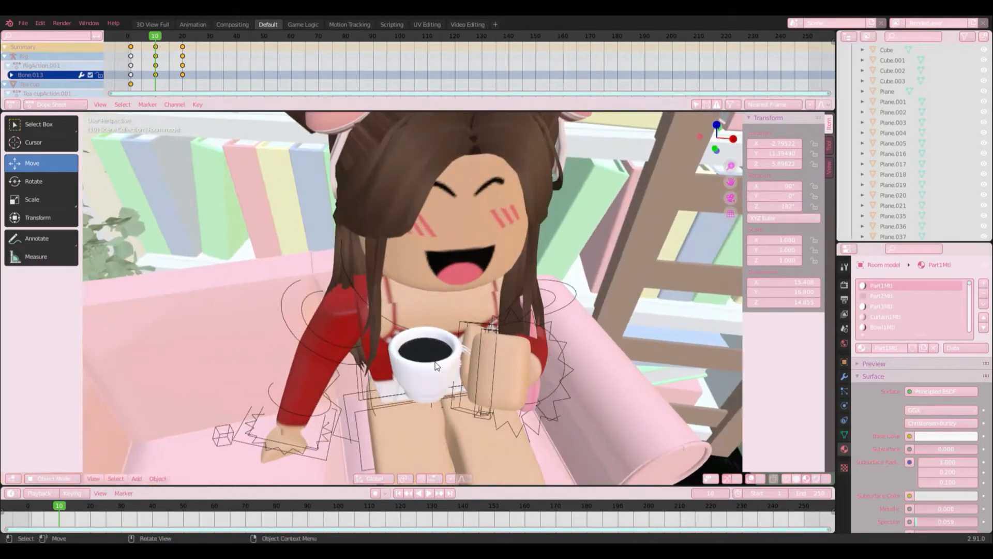
pyautogui.click(467, 365)
pyautogui.moveTo(430, 342); pyautogui.dragTo(434, 345)
pyautogui.moveTo(434, 345); pyautogui.dragTo(463, 398, button='middle')
pyautogui.press('g')
pyautogui.press('x')
pyautogui.click(472, 392)
pyautogui.scroll(-10, 411, 415)
pyautogui.scroll(10, 455, 348)
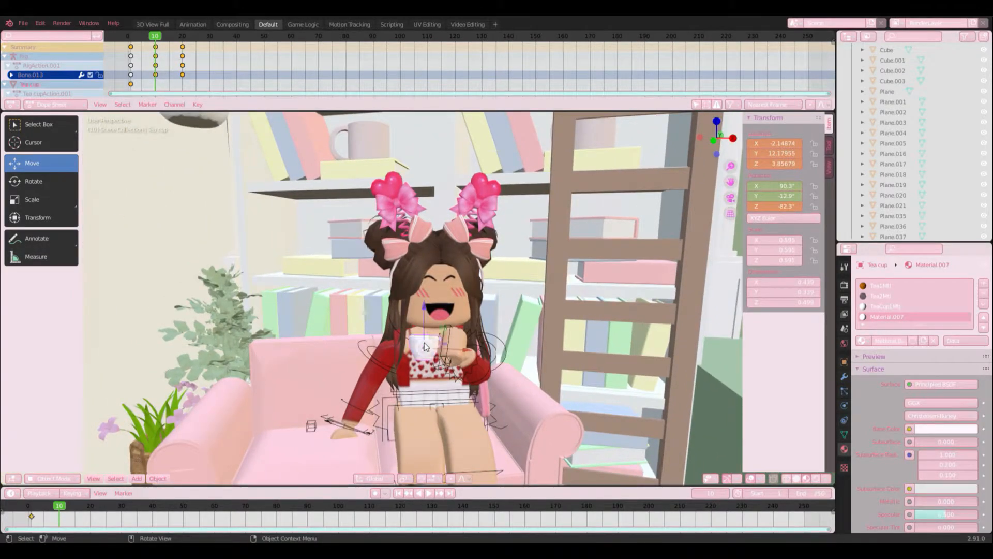
# - Lower the tea cup to about Z 3.849 and insert a Location & Rotation keyframe at frame 10
pyautogui.press('g')
pyautogui.press('z')
pyautogui.click(431, 317)
pyautogui.scroll(-10, 497, 352)
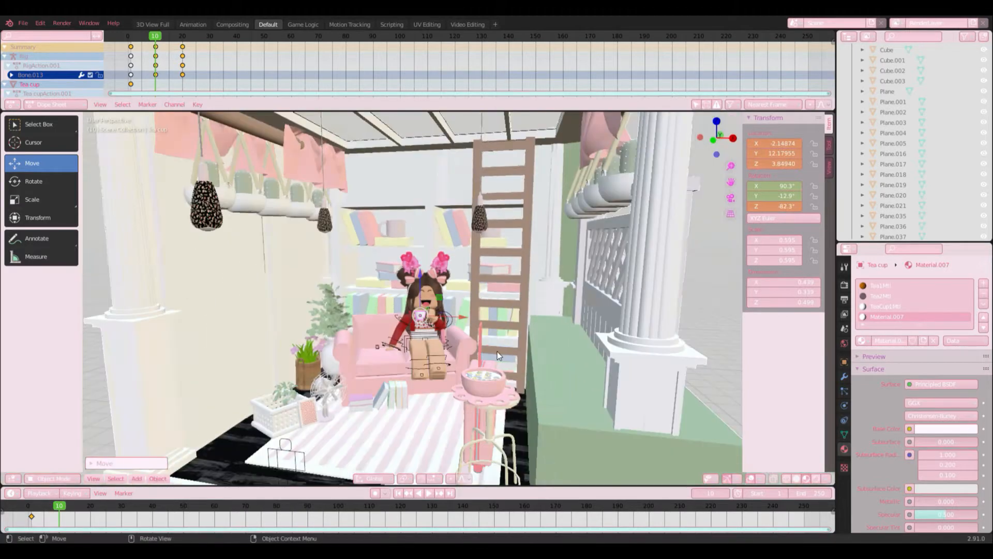
pyautogui.scroll(10, 399, 383)
pyautogui.scroll(2, 399, 383)
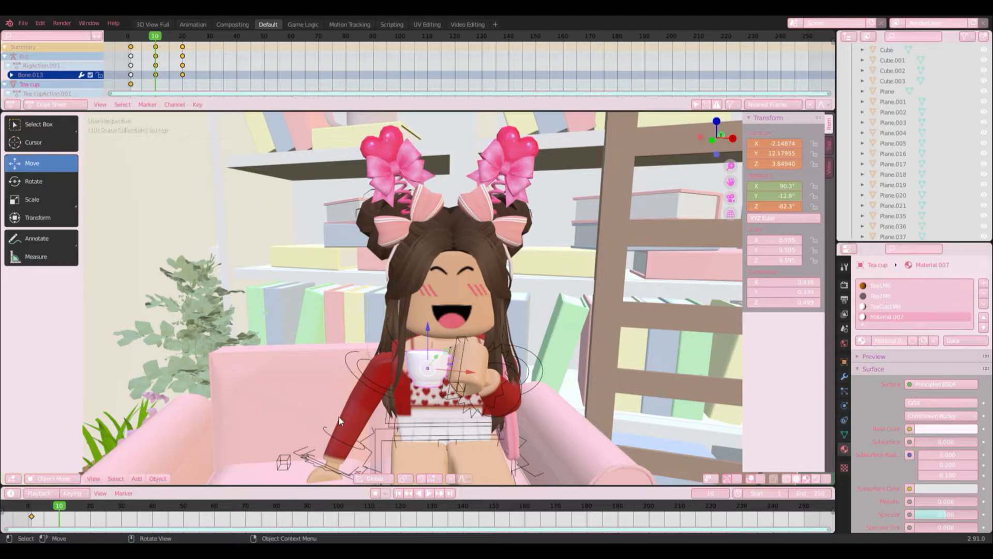
pyautogui.press('i')
# - Play back the combined arm and tea cup animation from the start, then return to frame 0
pyautogui.hotkey('shift', 'Left')
pyautogui.scroll(-2, 354, 406)
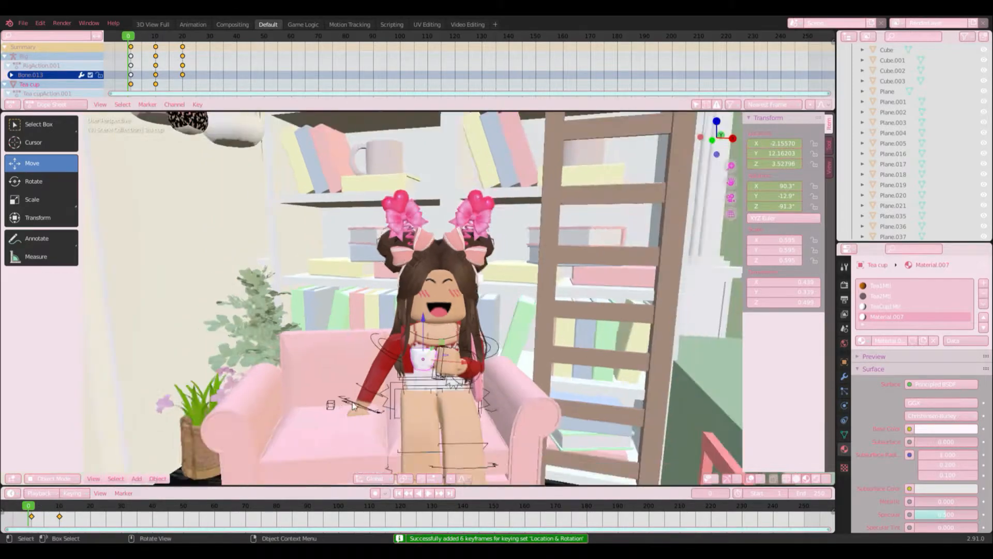
pyautogui.scroll(-3, 353, 405)
pyautogui.click(134, 364)
pyautogui.scroll(5, 194, 358)
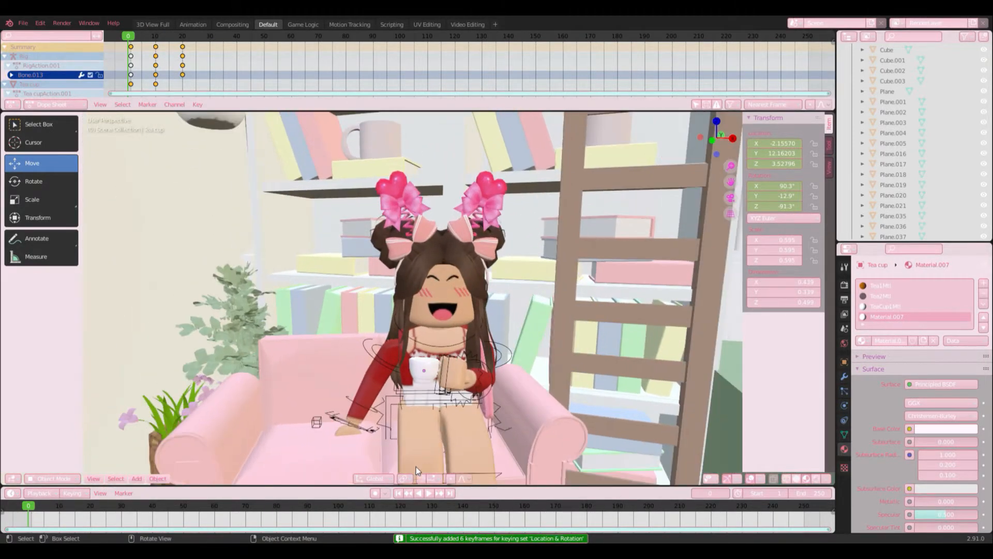
pyautogui.press('space')
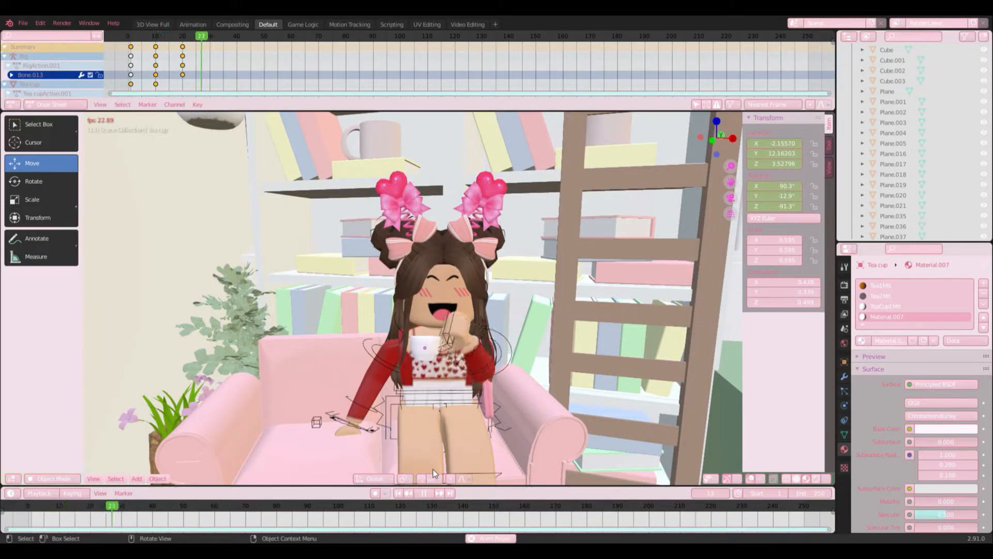
pyautogui.press('space')
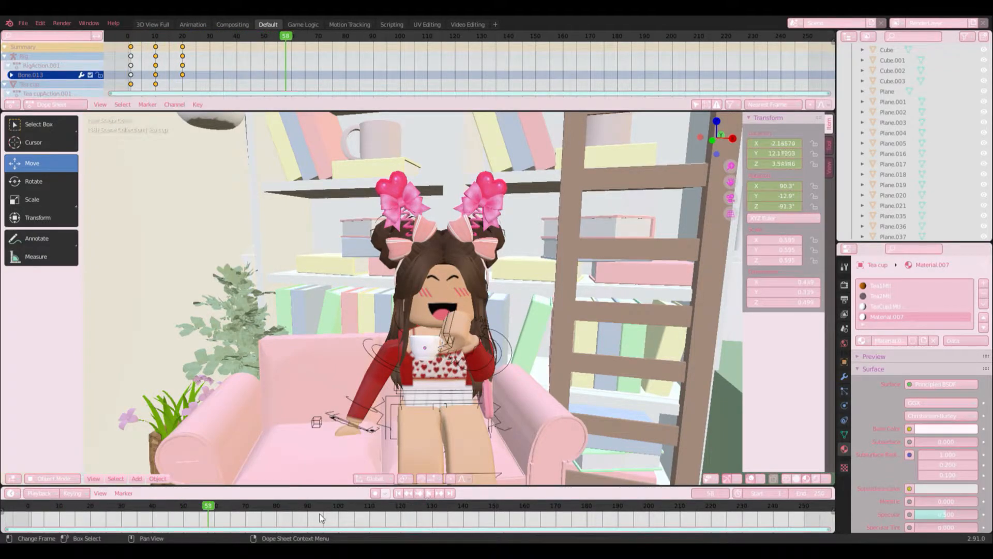
pyautogui.click(29, 503)
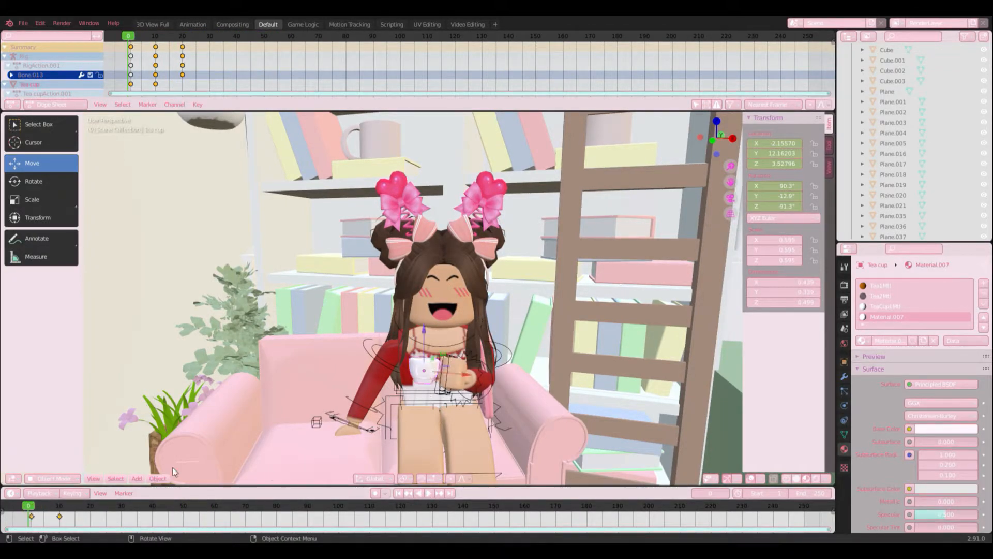
# - Go to frame 20 and raise the tea cup along Z to about 4.094
pyautogui.moveTo(31, 507); pyautogui.dragTo(59, 508)
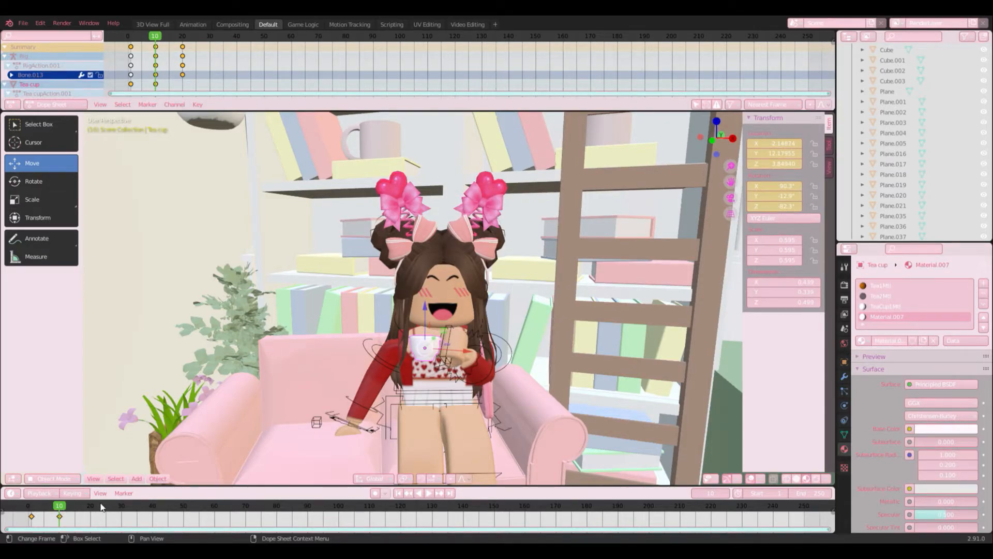
pyautogui.press('space')
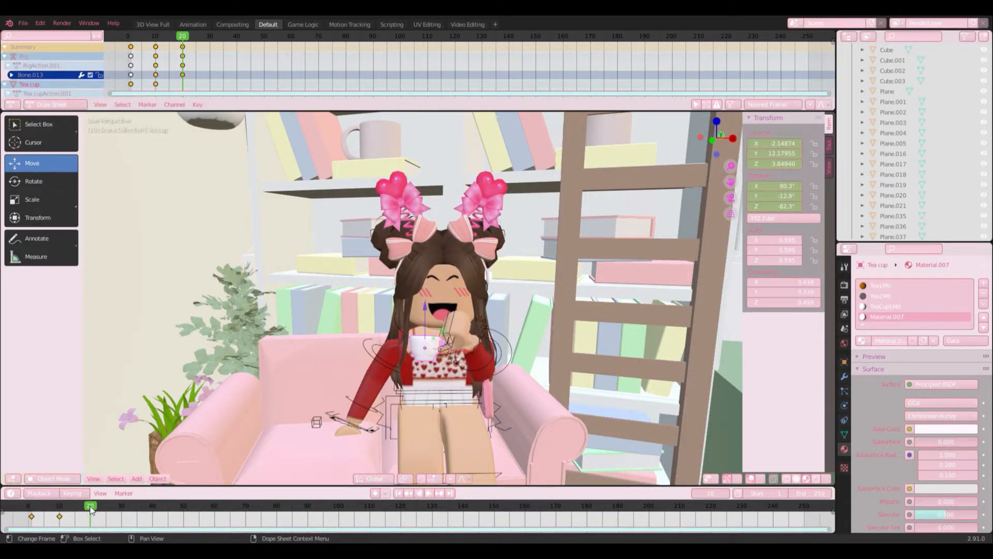
pyautogui.scroll(3, 393, 299)
pyautogui.moveTo(423, 281); pyautogui.dragTo(425, 340, button='middle')
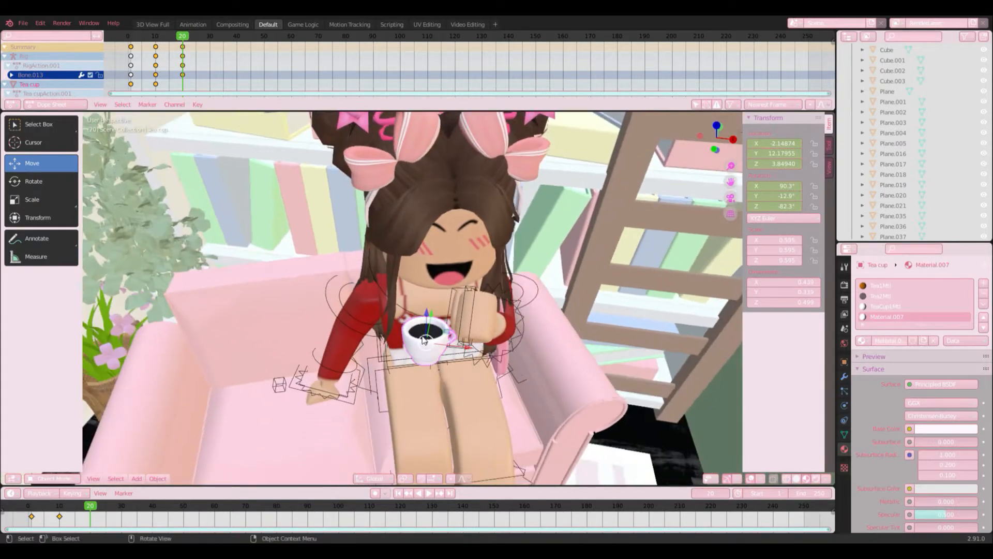
pyautogui.scroll(2, 423, 340)
pyautogui.press('g')
pyautogui.press('z')
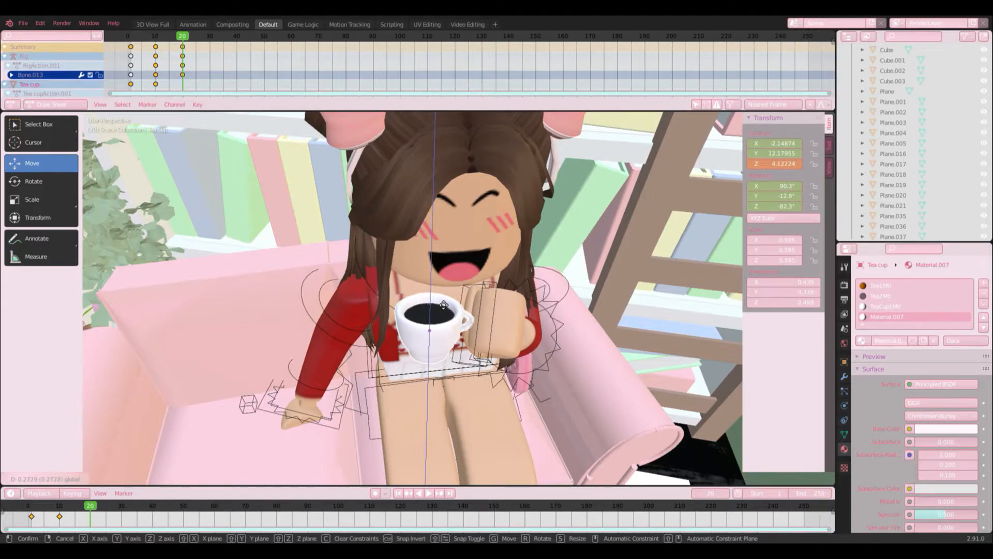
pyautogui.click(444, 306)
# - Shift the tea cup to about X -2.127, Y 12.383 so it sits beside the raised hand
pyautogui.moveTo(443, 306); pyautogui.dragTo(396, 306, button='middle')
pyautogui.press('g')
pyautogui.press('y')
pyautogui.click(308, 386)
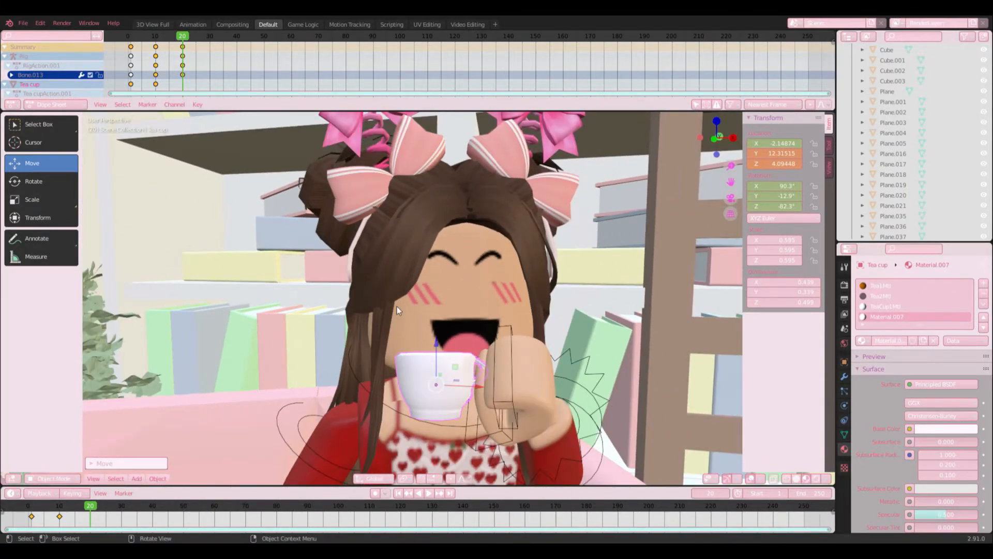
pyautogui.press('g')
pyautogui.press('x')
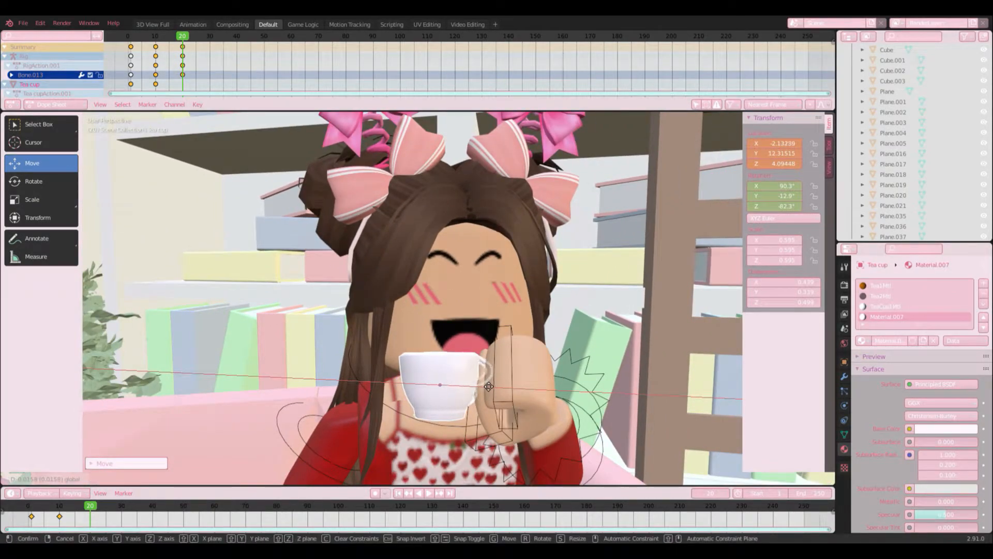
pyautogui.click(538, 314)
pyautogui.moveTo(538, 315); pyautogui.dragTo(414, 372, button='middle')
pyautogui.press('g')
pyautogui.press('y')
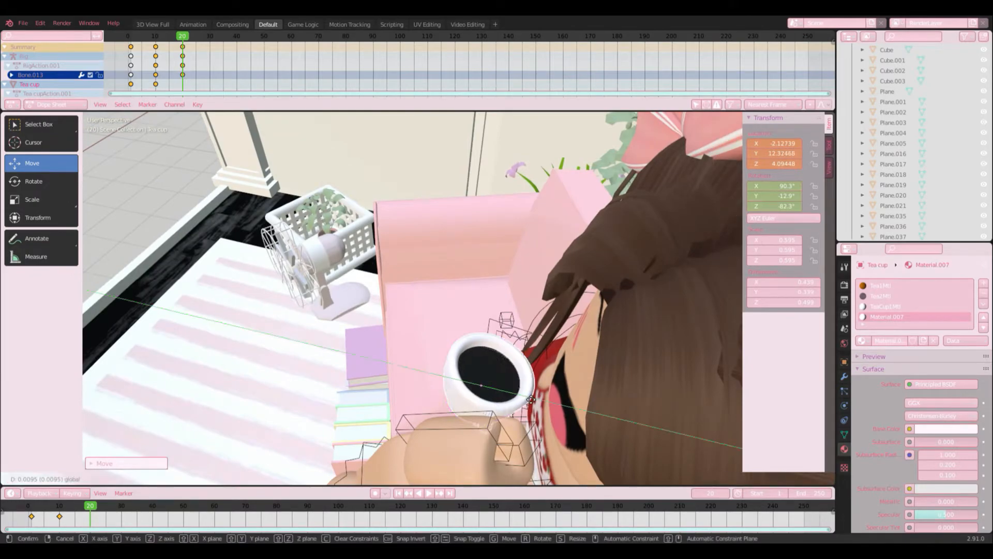
pyautogui.click(545, 392)
# - Tilt the tea cup toward the mouth, to rotation about X 87.8°, Y -29.5°, Z -81.4°
pyautogui.moveTo(546, 393); pyautogui.dragTo(377, 334, button='middle')
pyautogui.click(57, 186)
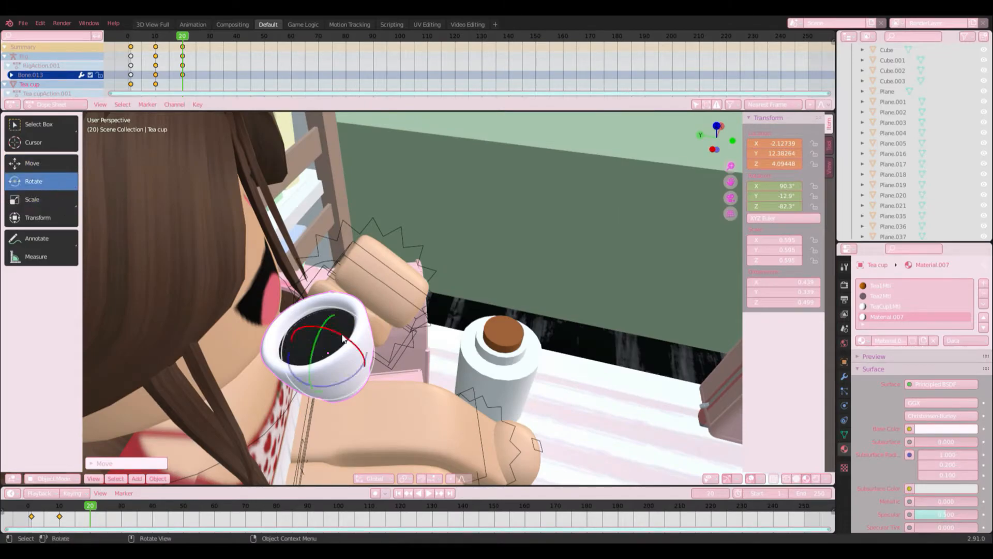
pyautogui.moveTo(353, 343); pyautogui.dragTo(308, 350)
# - Move the tilted tea cup against the hand, to about X -2.122, Y 12.286, Z 4.125
pyautogui.click(54, 165)
pyautogui.moveTo(407, 327); pyautogui.dragTo(313, 294, button='middle')
pyautogui.moveTo(410, 355); pyautogui.dragTo(524, 388, button='middle')
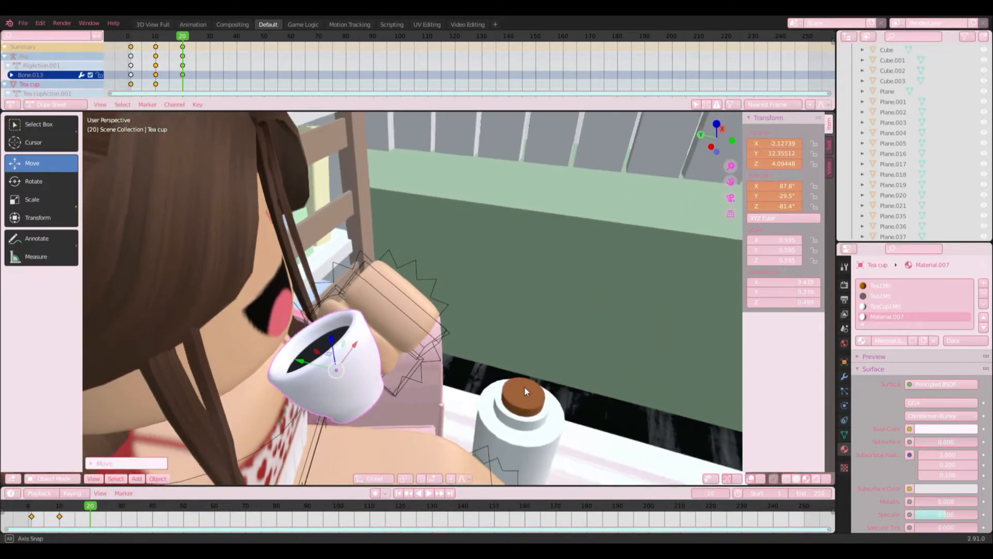
pyautogui.moveTo(312, 366); pyautogui.dragTo(303, 361)
pyautogui.moveTo(303, 361); pyautogui.dragTo(453, 350, button='middle')
pyautogui.moveTo(445, 324)
pyautogui.mouseDown()
pyautogui.moveTo(442, 306)
pyautogui.moveTo(461, 326)
pyautogui.moveTo(435, 318)
pyautogui.mouseUp()
pyautogui.moveTo(478, 353); pyautogui.dragTo(480, 354)
pyautogui.scroll(-12, 481, 368)
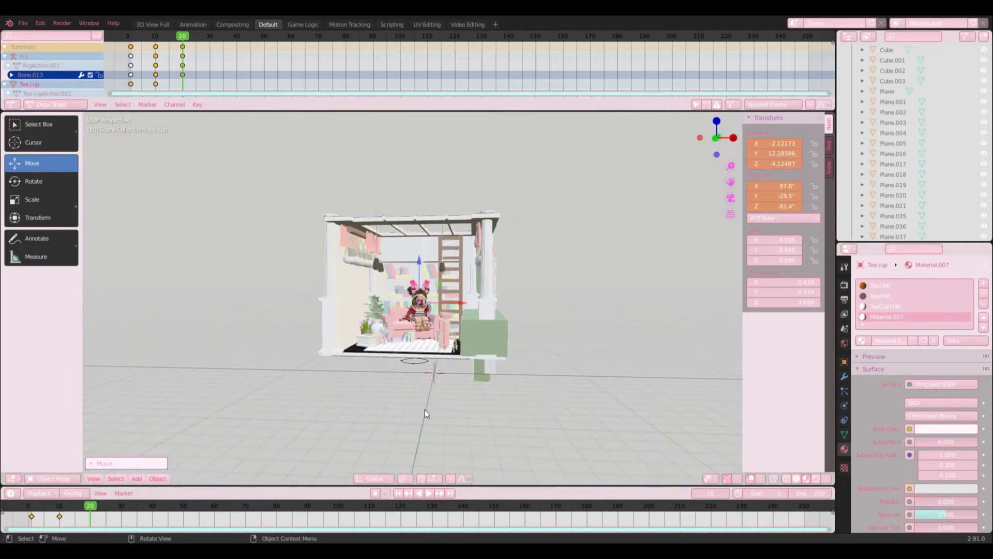
pyautogui.scroll(12, 461, 363)
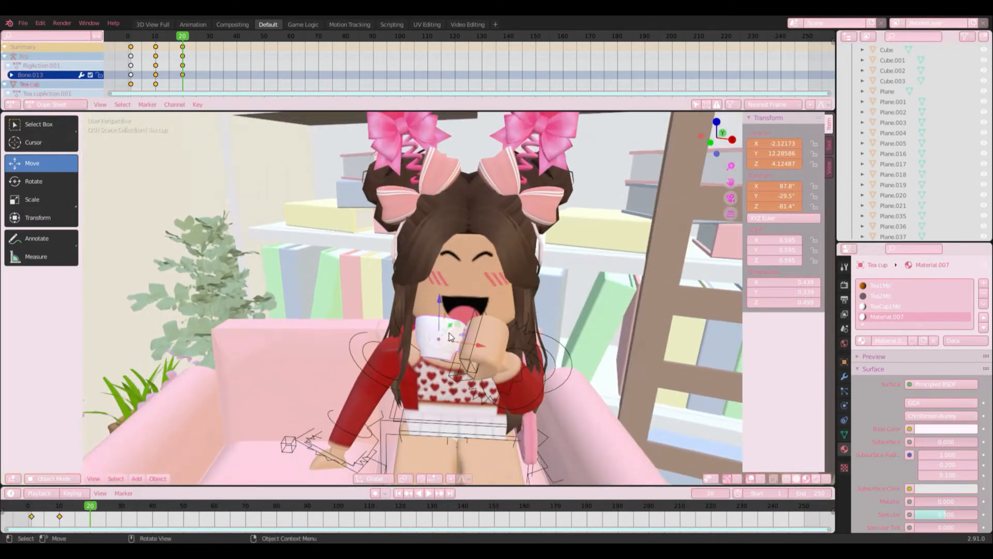
# - Reduce the tea cup's tilt, setting its rotation to about X 86.8°, Y -20.6°, Z -79.3°
pyautogui.click(41, 184)
pyautogui.moveTo(475, 329); pyautogui.dragTo(339, 334, button='middle')
pyautogui.moveTo(493, 339); pyautogui.dragTo(493, 333)
pyautogui.click(89, 290)
pyautogui.moveTo(306, 320); pyautogui.dragTo(454, 319, button='middle')
pyautogui.scroll(-4, 454, 319)
pyautogui.moveTo(510, 341); pyautogui.dragTo(477, 345, button='middle')
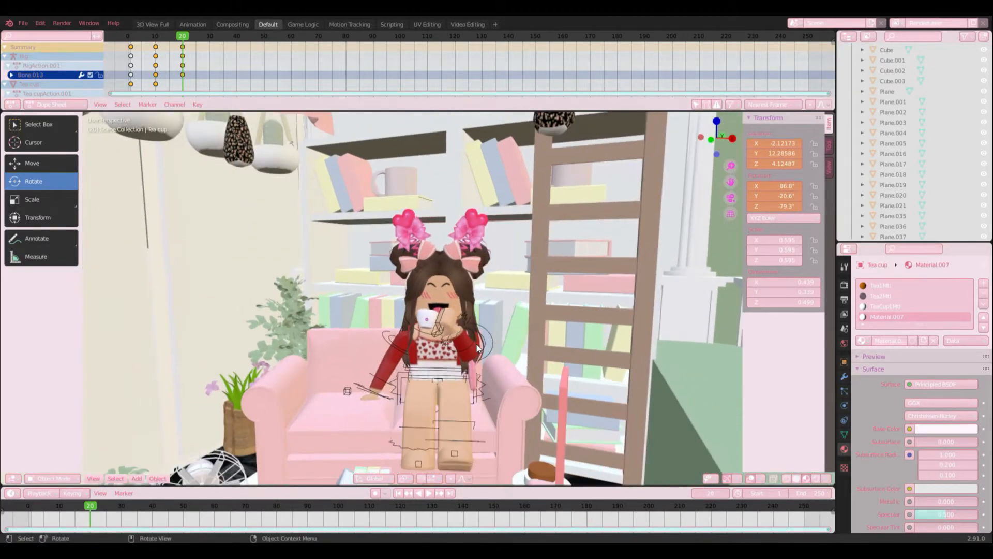
pyautogui.scroll(6, 477, 347)
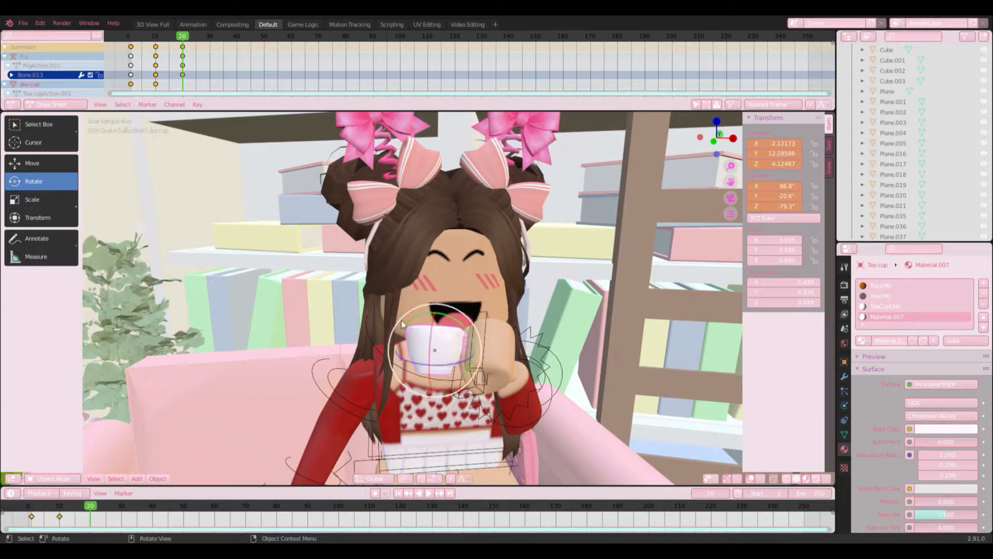
# - Lower the tea cup to about Z 4.093 and shift it along X to about -2.130
pyautogui.click(59, 165)
pyautogui.moveTo(393, 305); pyautogui.dragTo(421, 305, button='middle')
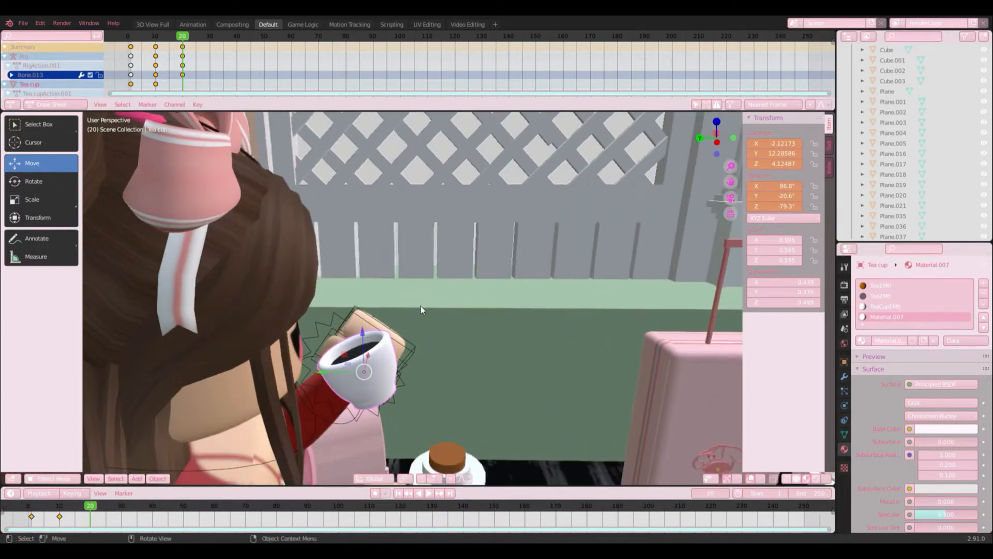
pyautogui.scroll(1, 334, 328)
pyautogui.moveTo(352, 346); pyautogui.dragTo(352, 352)
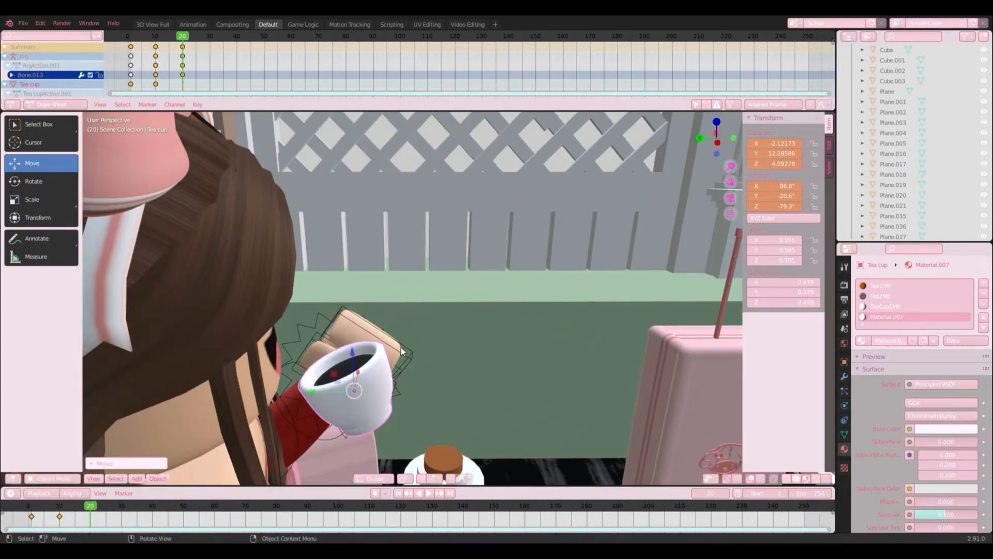
pyautogui.moveTo(401, 346); pyautogui.dragTo(270, 339, button='middle')
pyautogui.moveTo(484, 378); pyautogui.dragTo(475, 357)
pyautogui.scroll(-4, 493, 381)
pyautogui.scroll(2, 481, 350)
pyautogui.scroll(-6, 474, 359)
pyautogui.scroll(5, 432, 338)
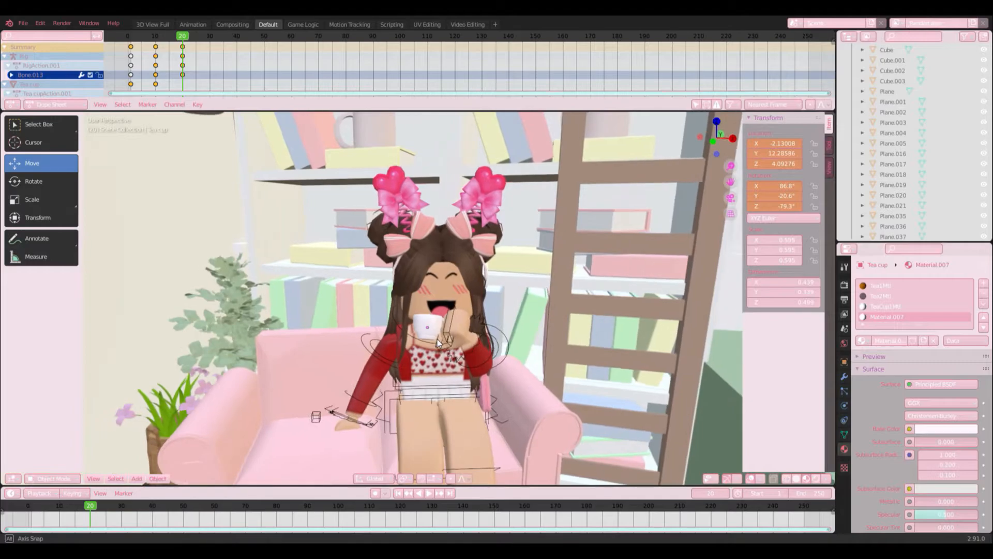
# - Insert a Location & Rotation keyframe for the tea cup at frame 20
pyautogui.scroll(2, 436, 340)
pyautogui.click(418, 341)
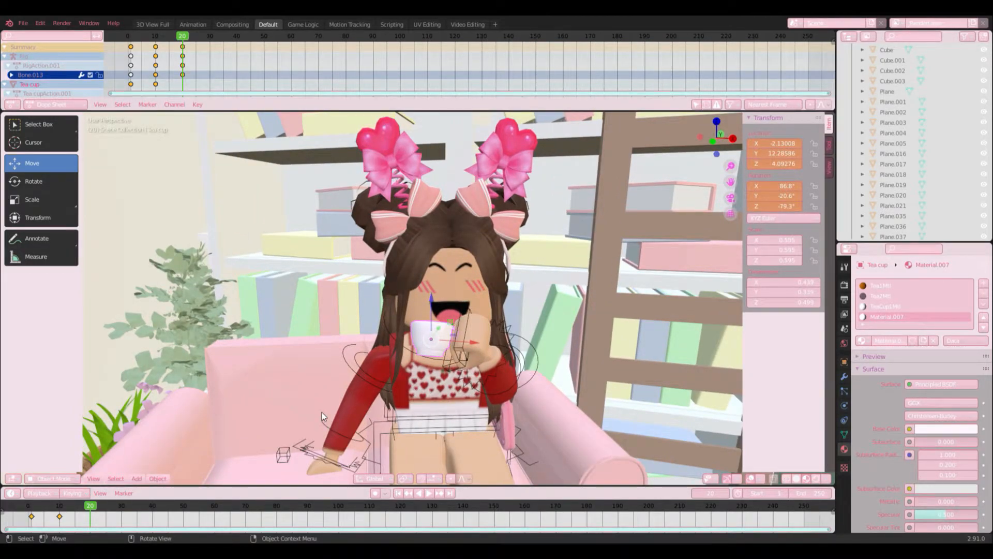
pyautogui.press('i')
# - Play back the arm and tea cup animation from frame 0, then return to the start
pyautogui.moveTo(90, 506); pyautogui.dragTo(28, 506)
pyautogui.scroll(-3, 200, 409)
pyautogui.scroll(-9, 200, 408)
pyautogui.click(272, 374)
pyautogui.scroll(9, 446, 363)
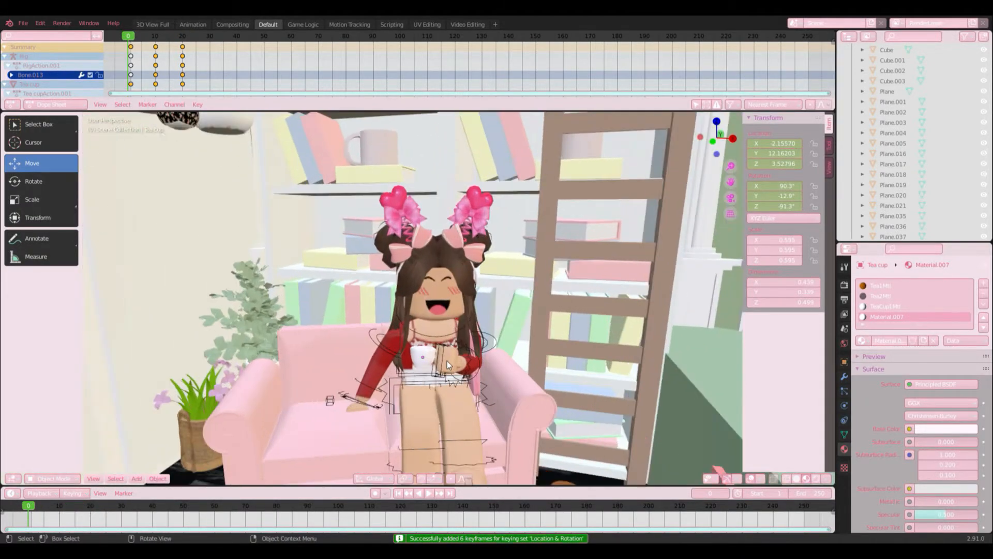
pyautogui.click(429, 493)
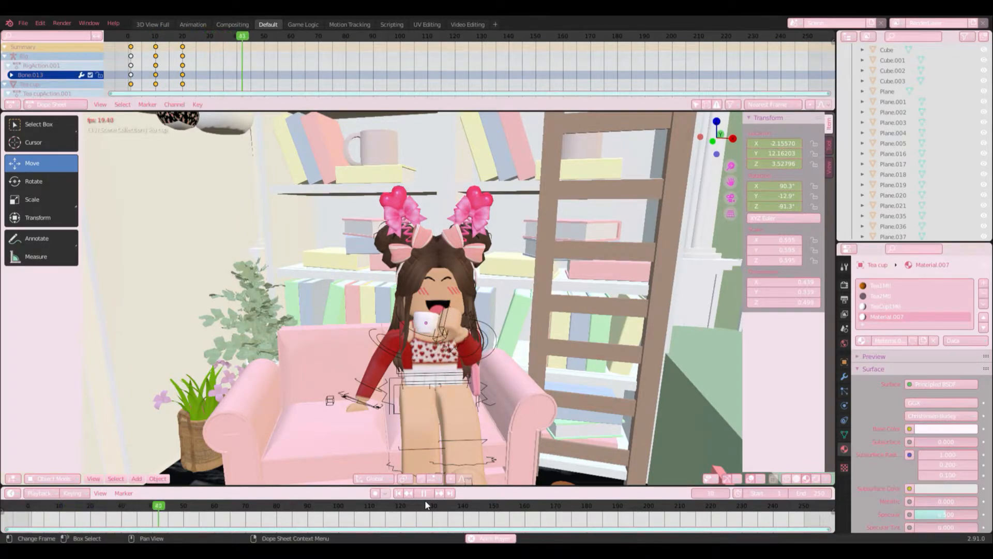
pyautogui.click(428, 495)
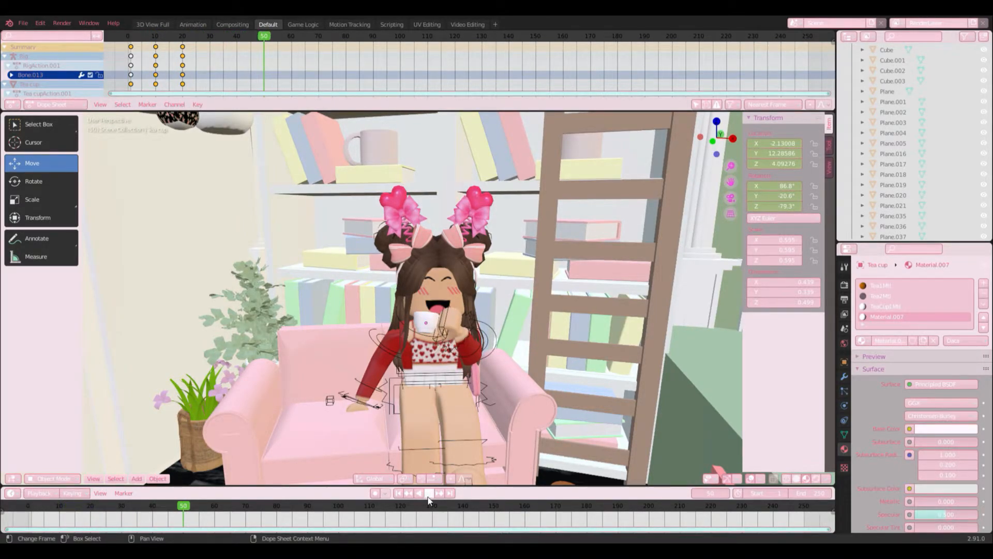
pyautogui.press('Escape')
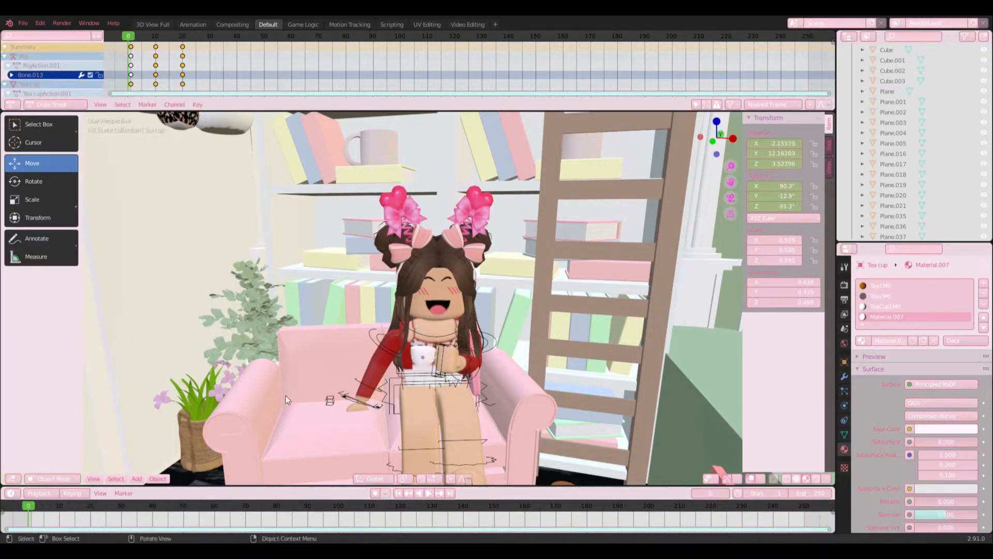
# - Select the character's rig, switch it to Pose Mode and select the upper bone of the cup-holding arm
pyautogui.scroll(2, 576, 335)
pyautogui.moveTo(576, 334); pyautogui.dragTo(534, 346, button='middle')
pyautogui.click(534, 367)
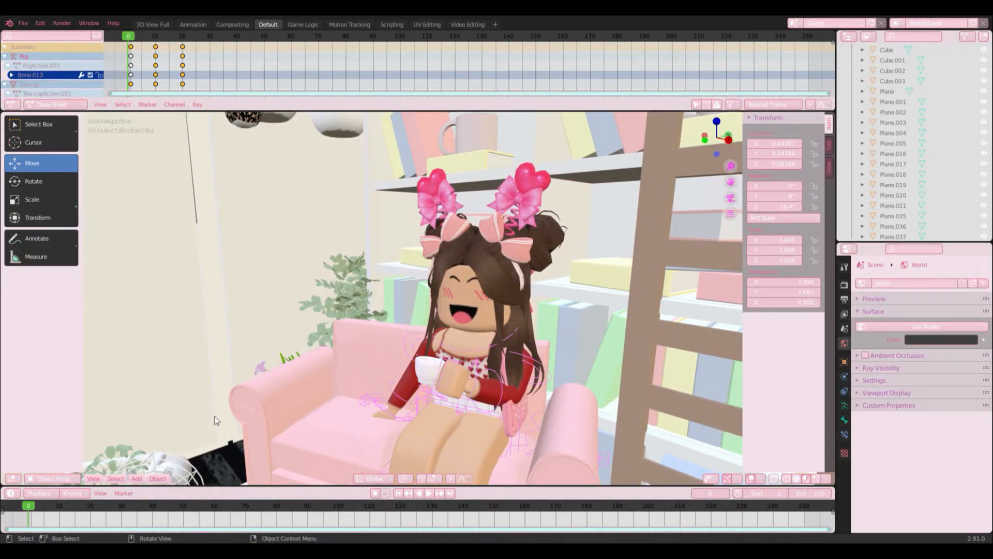
pyautogui.click(49, 478)
pyautogui.click(57, 467)
pyautogui.click(41, 477)
pyautogui.click(57, 467)
pyautogui.click(52, 444)
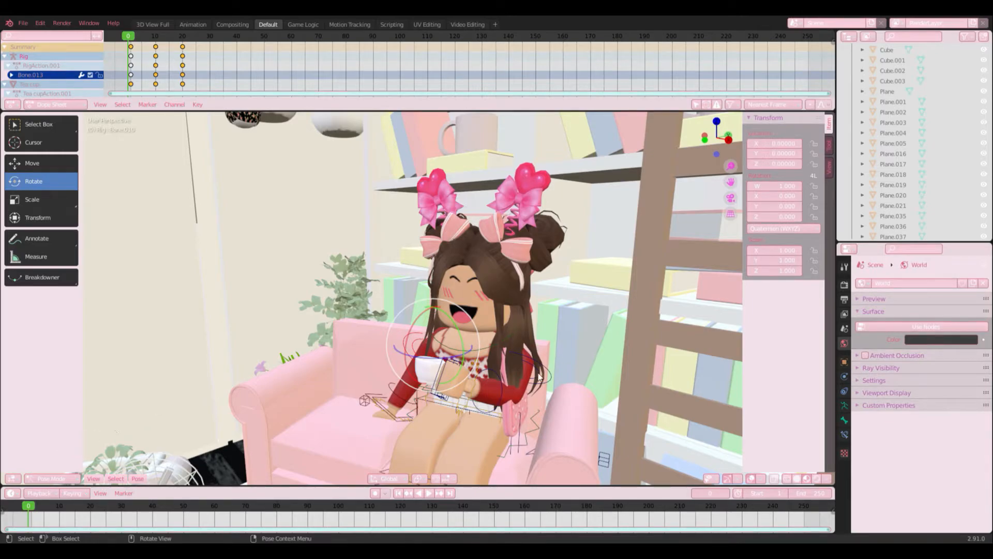
pyautogui.click(554, 375)
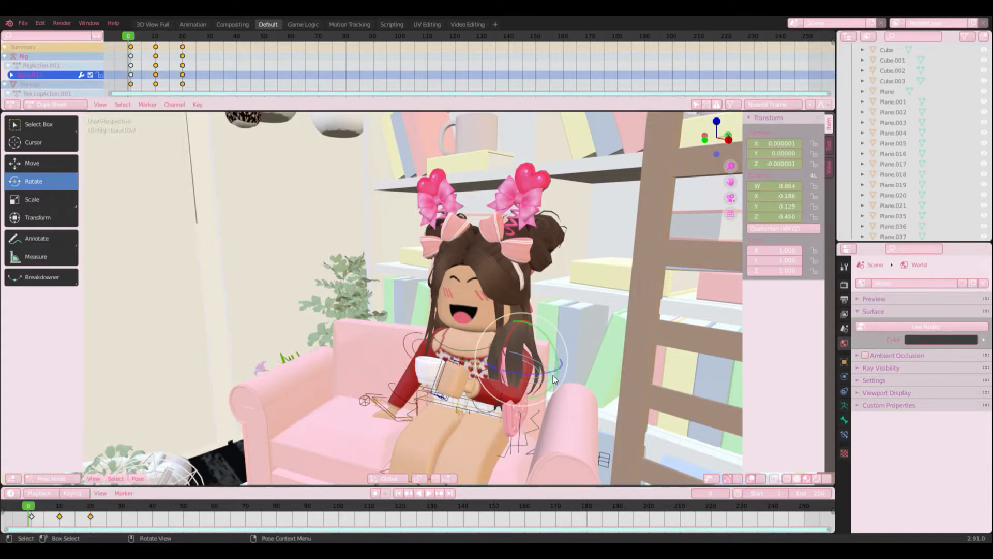
# - At frame 30, rotate the arm bone down to about W 0.825, Z -0.527 and insert a Location & Rotation keyframe
pyautogui.moveTo(557, 380); pyautogui.dragTo(350, 380, button='middle')
pyautogui.click(91, 507)
pyautogui.moveTo(693, 419); pyautogui.dragTo(551, 399, button='middle')
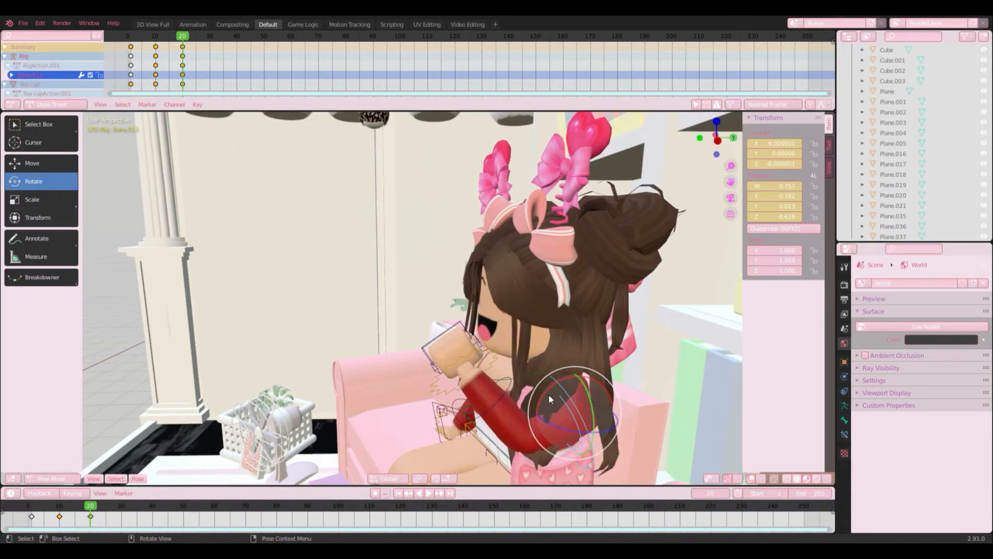
pyautogui.click(122, 507)
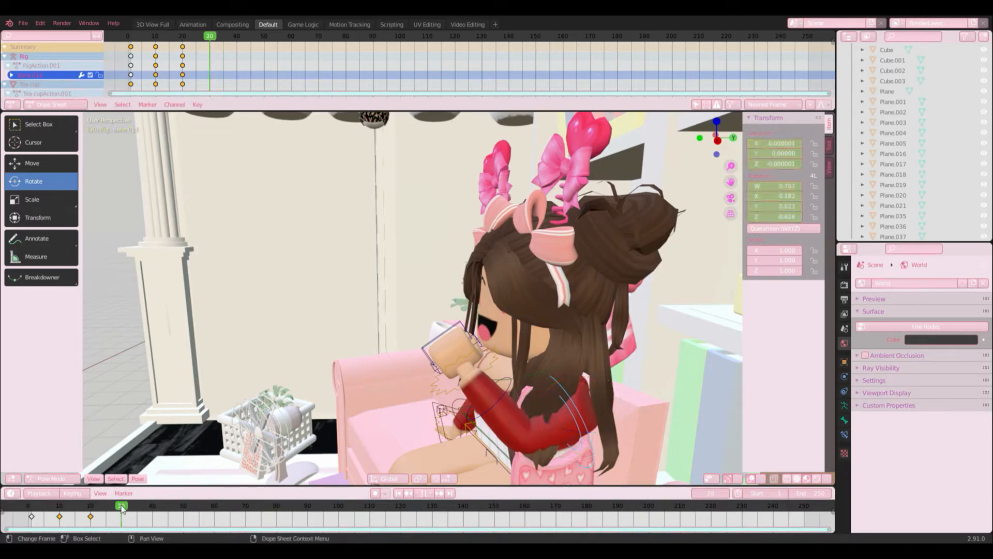
pyautogui.moveTo(545, 394); pyautogui.dragTo(536, 396)
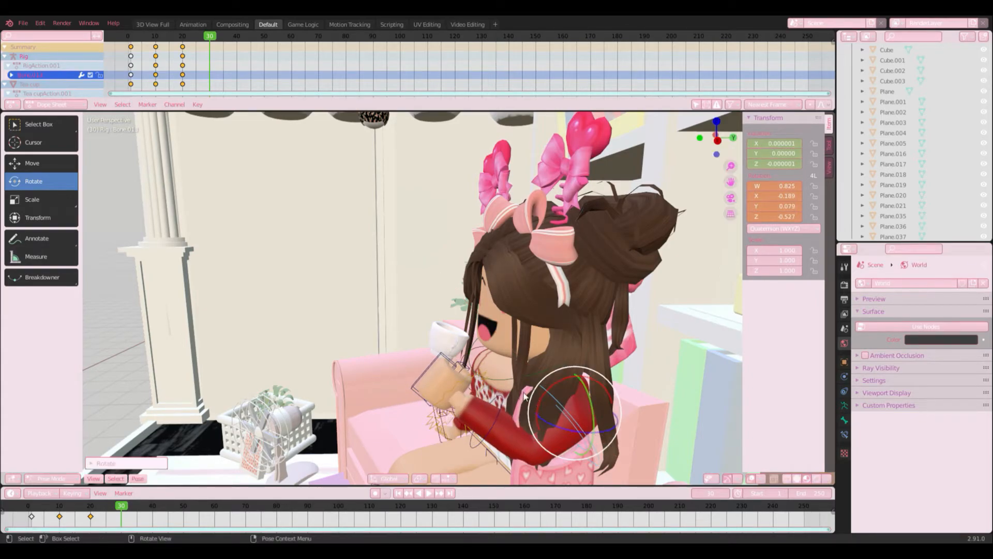
pyautogui.moveTo(317, 451); pyautogui.dragTo(440, 420, button='middle')
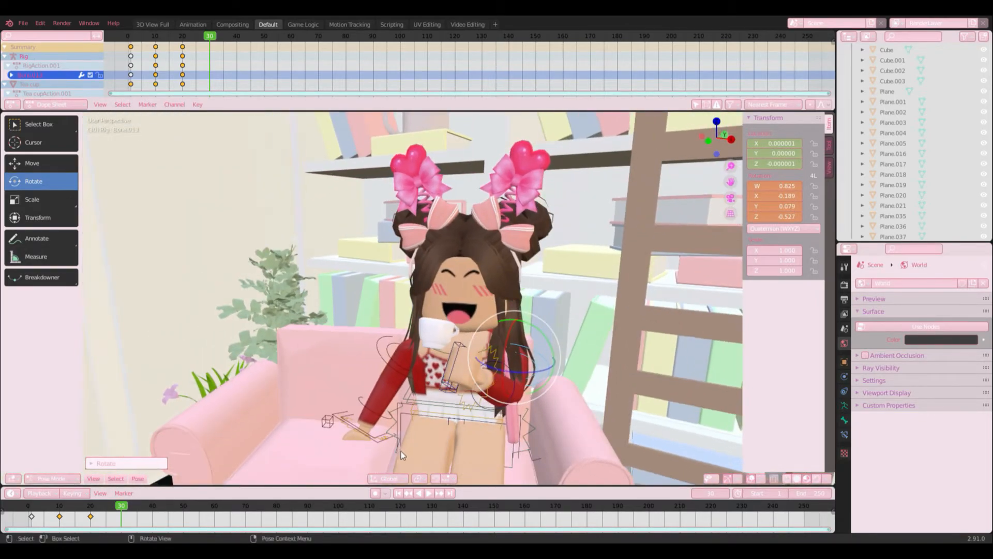
pyautogui.press('i')
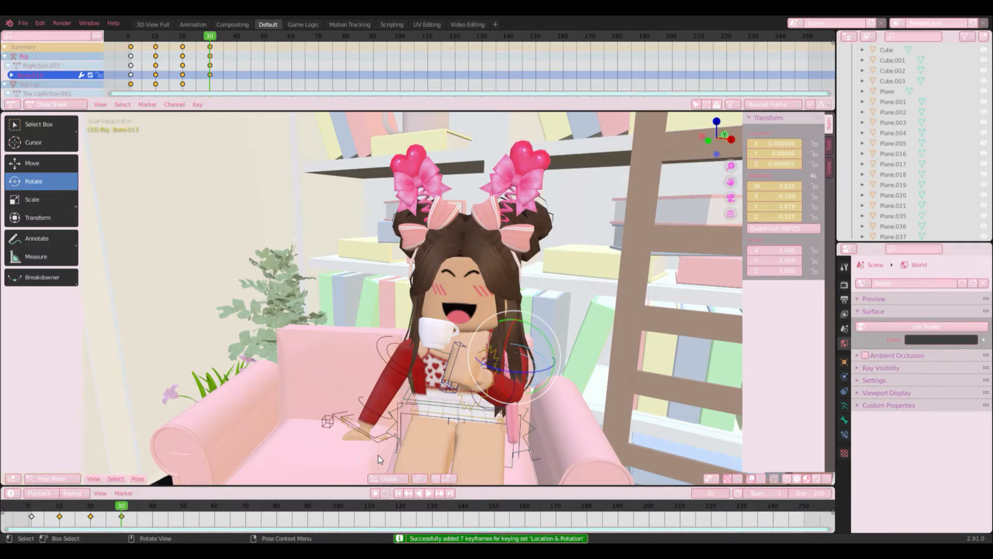
# - Play back the animation from frame 0 to check the lowering arm
pyautogui.moveTo(85, 507); pyautogui.dragTo(20, 506)
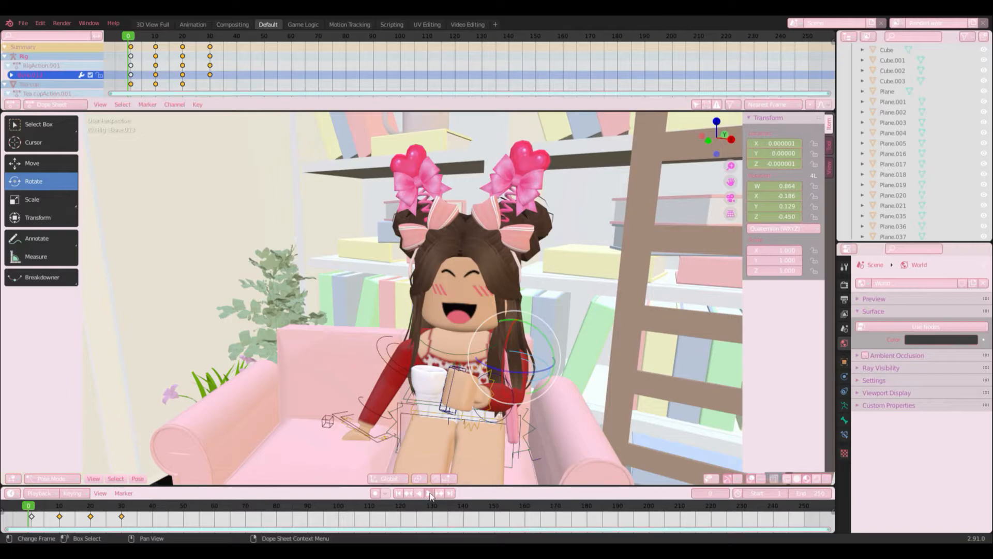
pyautogui.click(429, 493)
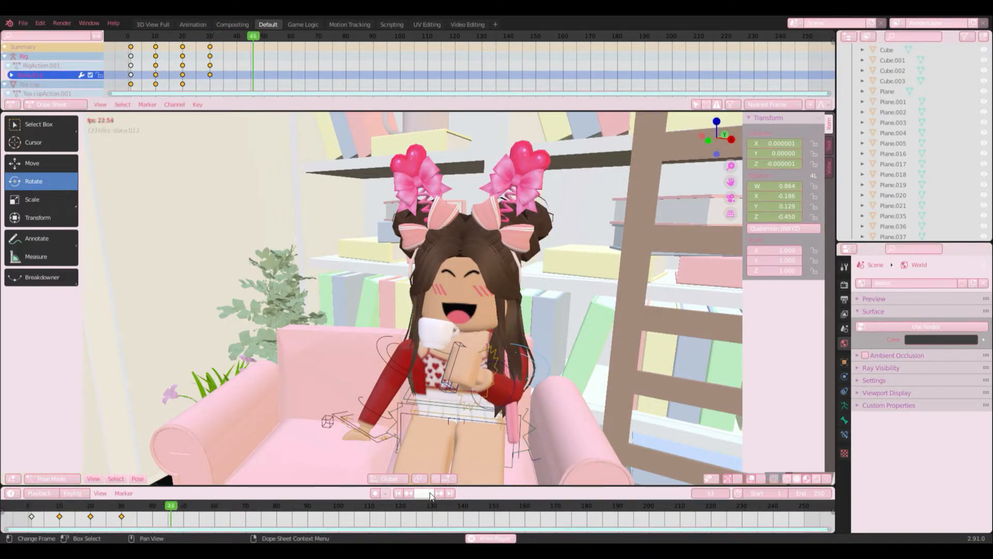
pyautogui.click(429, 493)
# - Go to frame 40 and rotate the cup-holding arm's upper bone further down toward the lap
pyautogui.moveTo(142, 507); pyautogui.dragTo(154, 509)
pyautogui.moveTo(523, 377); pyautogui.dragTo(460, 383, button='middle')
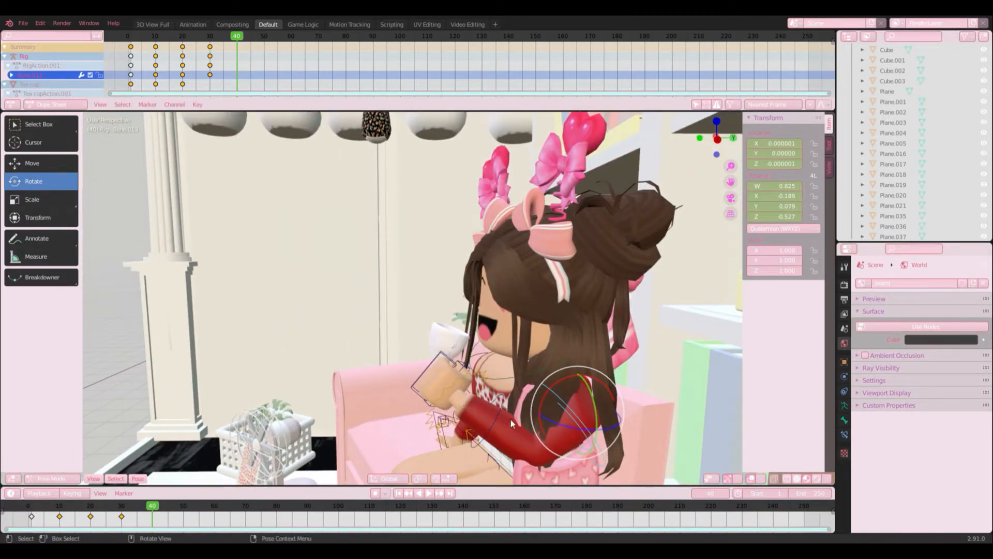
pyautogui.moveTo(548, 391); pyautogui.dragTo(542, 408)
pyautogui.moveTo(541, 408)
pyautogui.mouseDown(button='middle')
pyautogui.moveTo(585, 407)
pyautogui.moveTo(542, 397)
pyautogui.mouseUp(button='middle')
pyautogui.moveTo(541, 394); pyautogui.dragTo(548, 409)
pyautogui.moveTo(548, 409); pyautogui.dragTo(573, 395, button='middle')
pyautogui.click(616, 390)
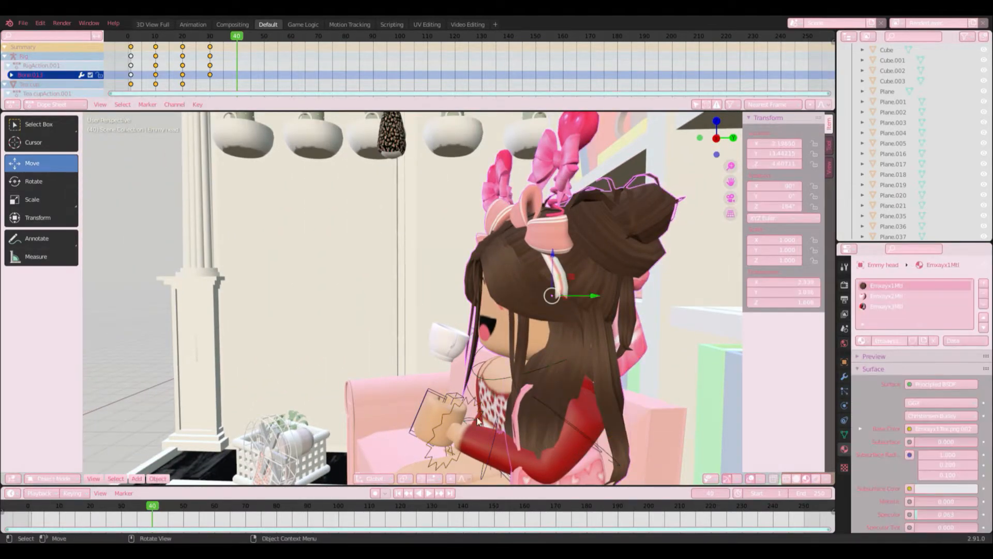
pyautogui.hotkey('ctrl', 'z')
# - Refine the lowered arm bone's rotation to about W 0.863, X -0.178, Y 0.118, Z -0.458
pyautogui.moveTo(620, 403); pyautogui.dragTo(615, 416)
pyautogui.moveTo(615, 416); pyautogui.dragTo(550, 389, button='middle')
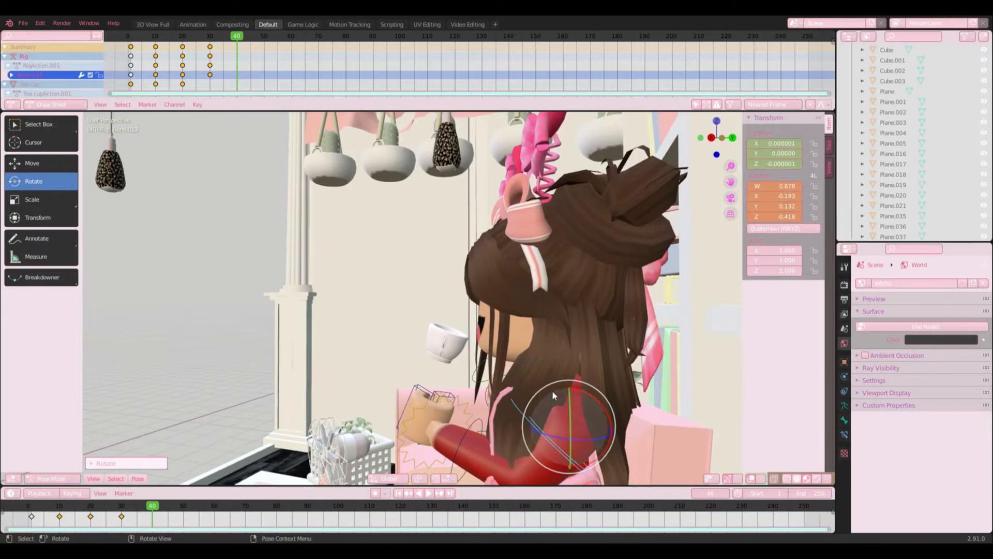
pyautogui.moveTo(611, 410); pyautogui.dragTo(595, 417)
pyautogui.moveTo(595, 417); pyautogui.dragTo(728, 431, button='middle')
pyautogui.moveTo(609, 409); pyautogui.dragTo(604, 413, button='middle')
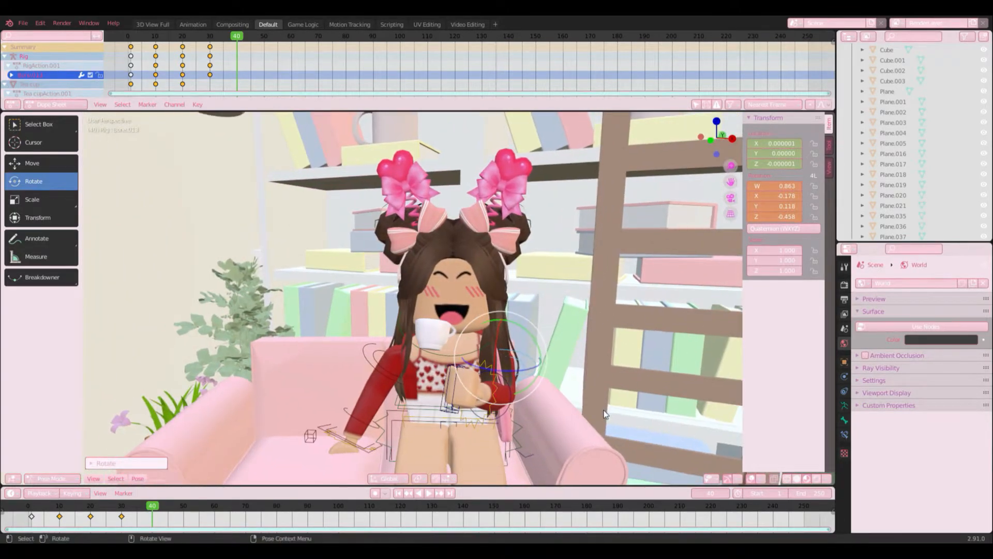
# - Insert a Location & Rotation keyframe for the lowered arm bone at frame 40 and play the animation from frame 0
pyautogui.press('i')
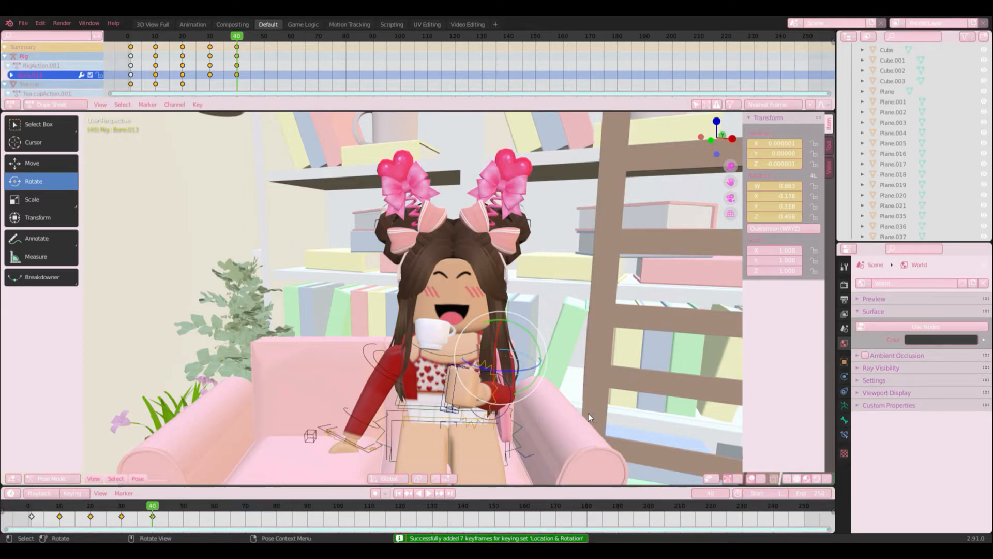
pyautogui.scroll(-12, 282, 382)
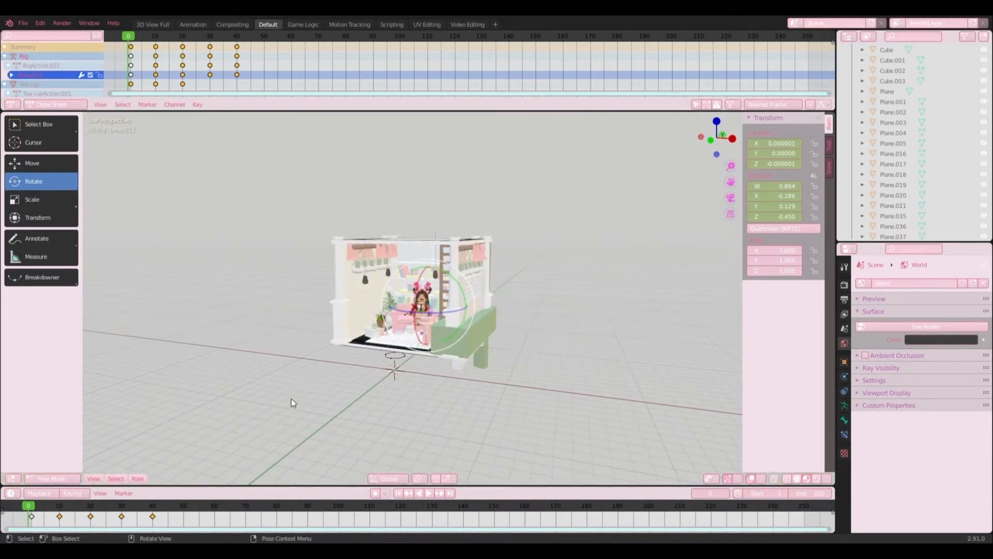
pyautogui.click(297, 393)
pyautogui.scroll(11, 310, 391)
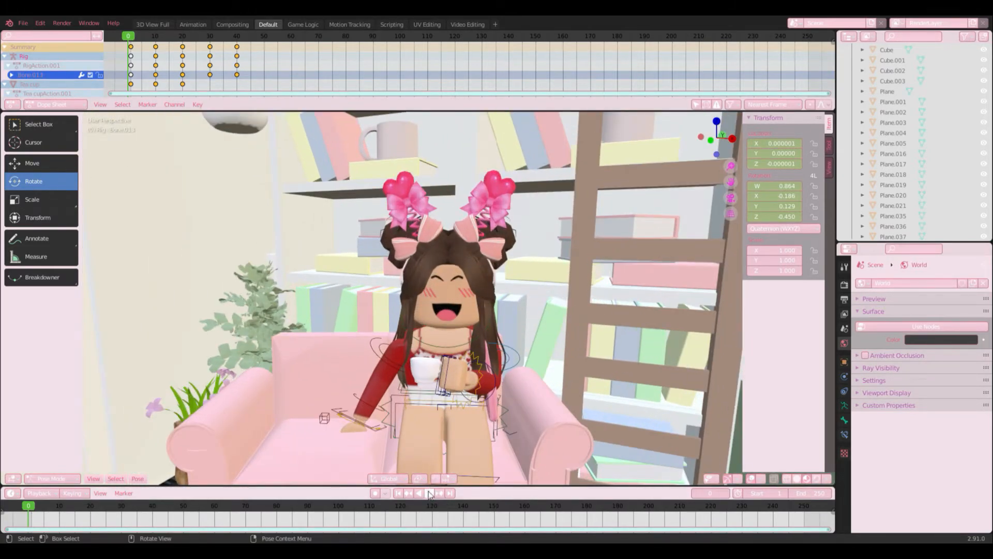
pyautogui.click(428, 493)
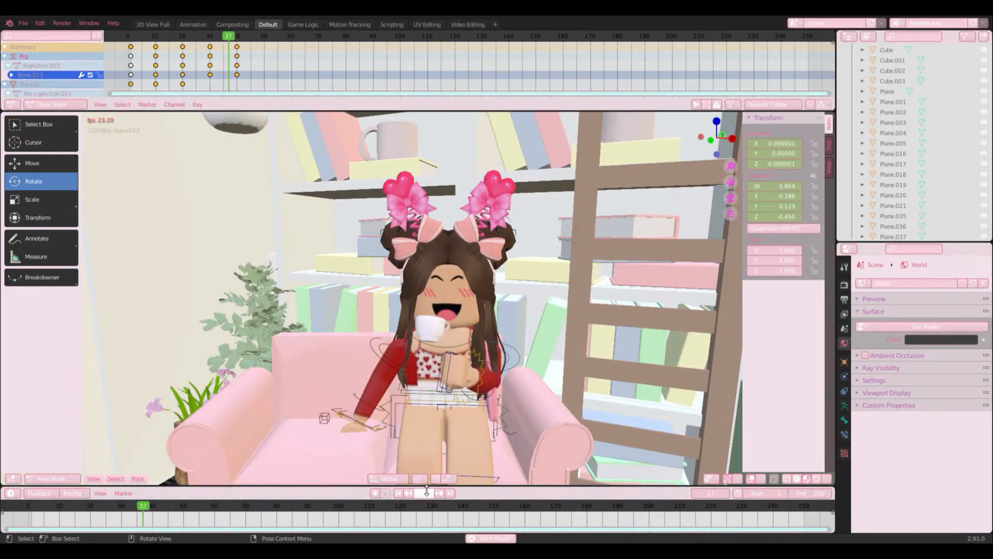
pyautogui.press('space')
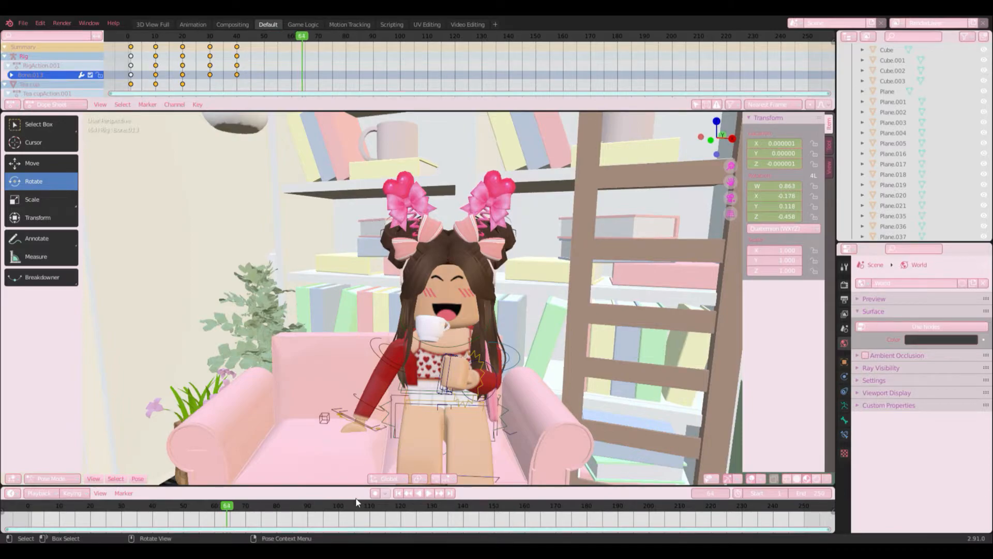
# - Switch to Object Mode, select the tea cup and go to frame 30
pyautogui.click(427, 338)
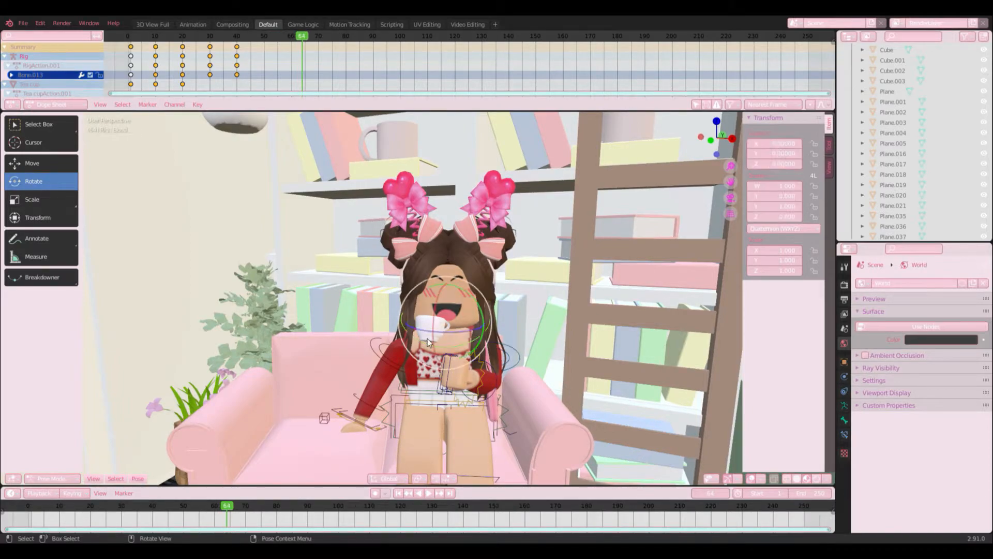
pyautogui.click(61, 478)
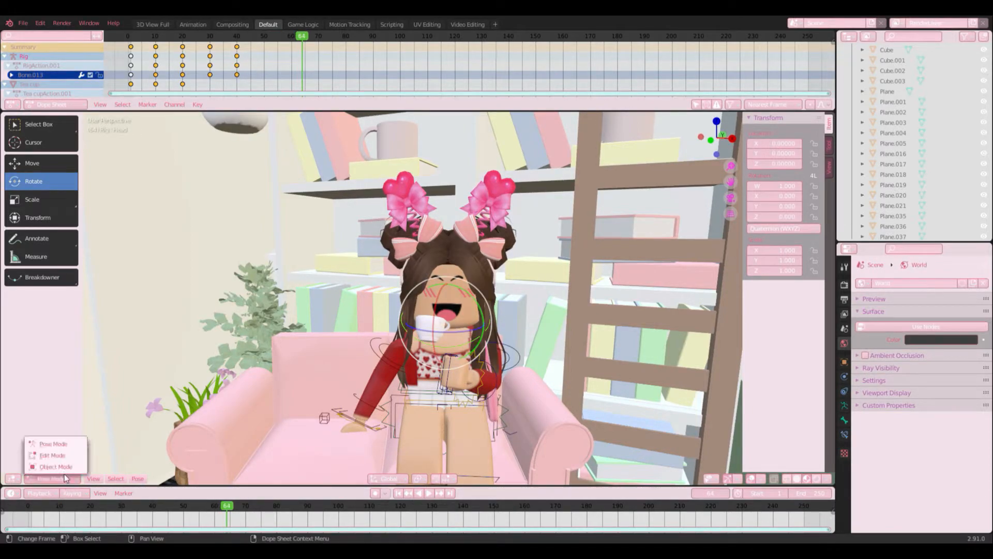
pyautogui.click(51, 466)
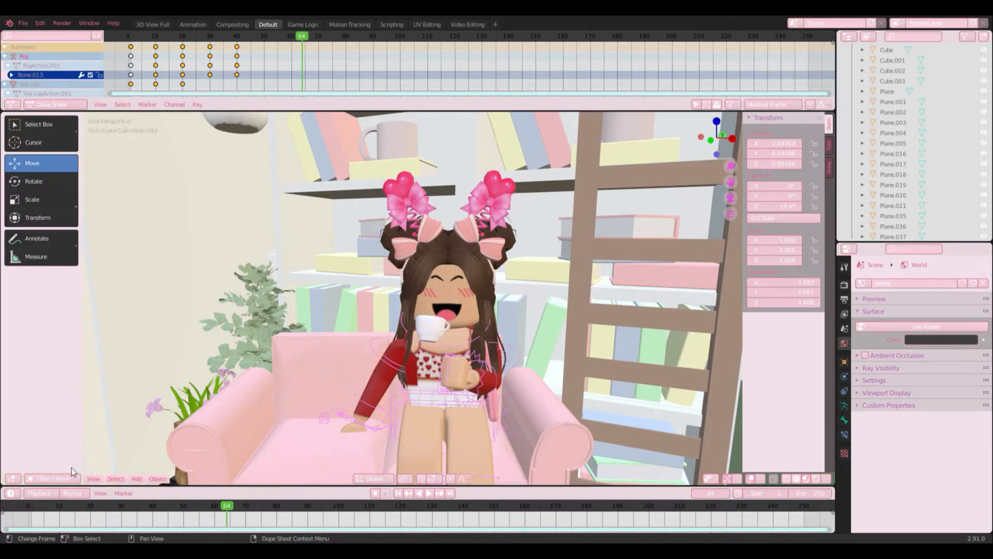
pyautogui.click(417, 327)
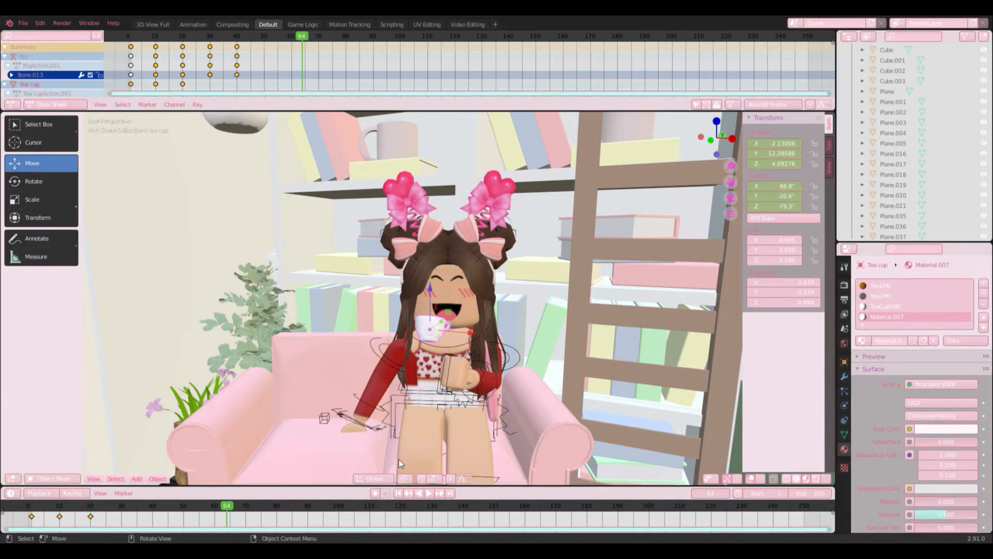
pyautogui.click(96, 506)
pyautogui.press('space')
pyautogui.press('space')
pyautogui.moveTo(287, 386); pyautogui.dragTo(441, 300, button='middle')
pyautogui.scroll(3, 490, 332)
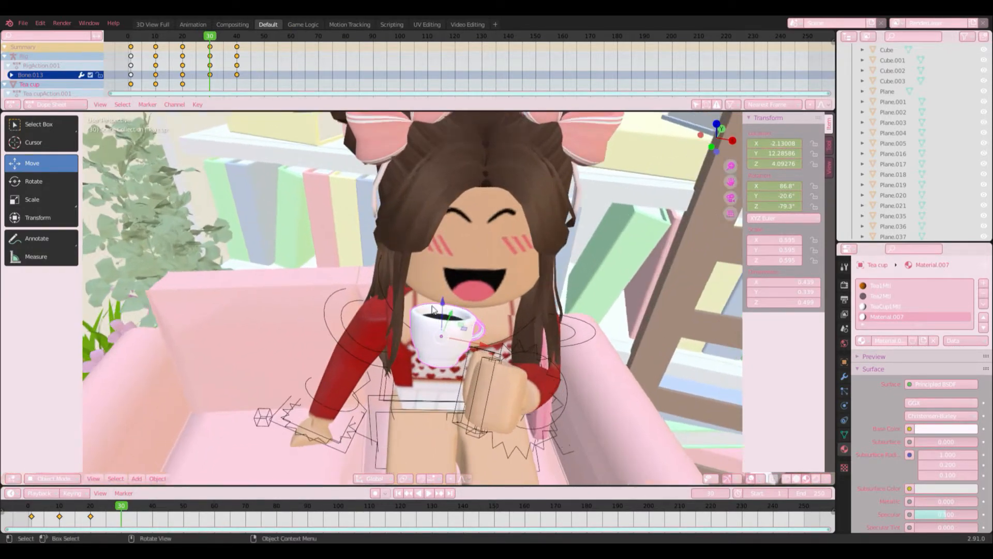
# - Lower the tea cup toward the hand, to about Y 12.14158, Z 3.80975
pyautogui.press('g')
pyautogui.press('z')
pyautogui.moveTo(436, 352); pyautogui.dragTo(437, 344)
pyautogui.moveTo(439, 345); pyautogui.dragTo(595, 357, button='middle')
pyautogui.scroll(1, 596, 357)
pyautogui.moveTo(329, 407); pyautogui.dragTo(357, 411)
pyautogui.moveTo(548, 372); pyautogui.dragTo(409, 359, button='middle')
pyautogui.moveTo(404, 371); pyautogui.dragTo(404, 360)
pyautogui.moveTo(503, 338); pyautogui.dragTo(454, 297, button='middle')
pyautogui.scroll(-1, 454, 297)
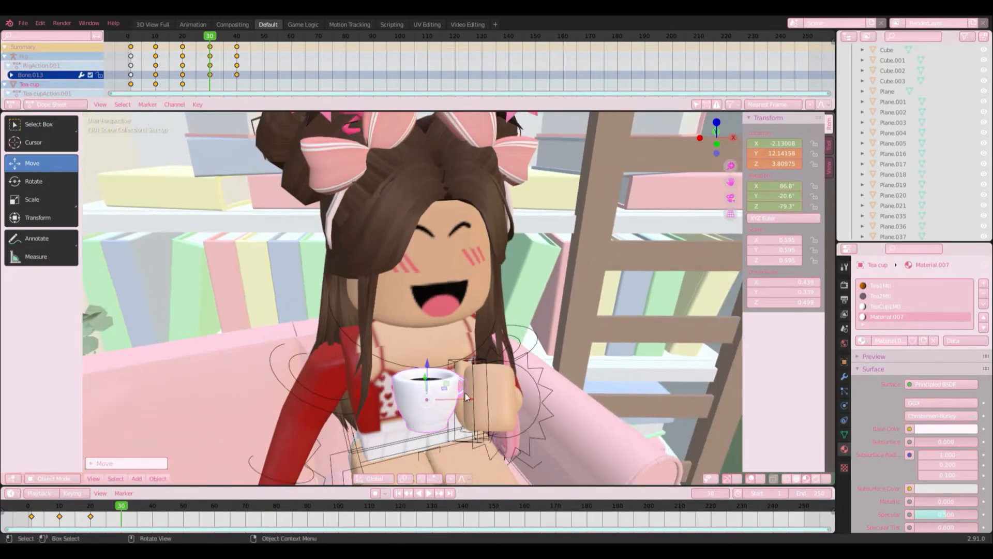
# - Fine-tune the tea cup's position against the fingers to about X -2.13347, Z 3.77384
pyautogui.moveTo(428, 363); pyautogui.dragTo(428, 367)
pyautogui.moveTo(471, 399); pyautogui.dragTo(468, 399)
pyautogui.moveTo(433, 371); pyautogui.dragTo(444, 388)
pyautogui.scroll(-5, 528, 355)
pyautogui.moveTo(527, 355); pyautogui.dragTo(513, 333, button='middle')
pyautogui.scroll(-7, 513, 333)
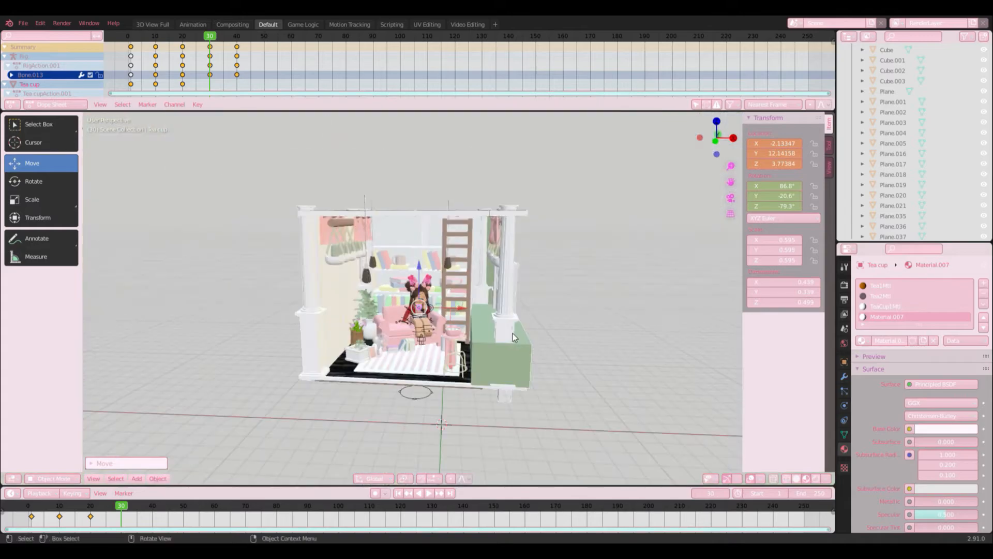
pyautogui.click(402, 420)
pyautogui.scroll(11, 403, 420)
pyautogui.scroll(2, 430, 397)
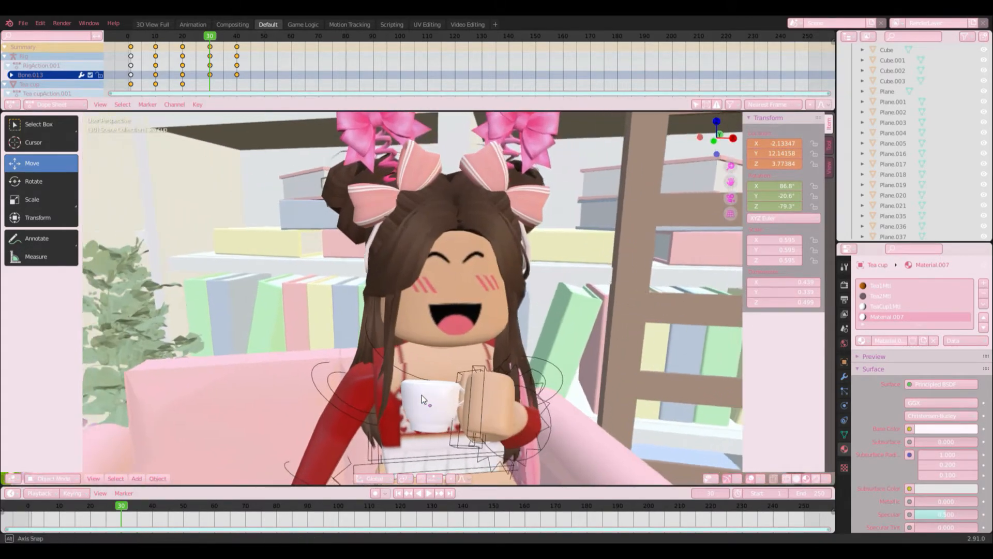
# - Nudge the tea cup closer to the hand along the X axis, to about -2.12642
pyautogui.click(445, 407)
pyautogui.press('g')
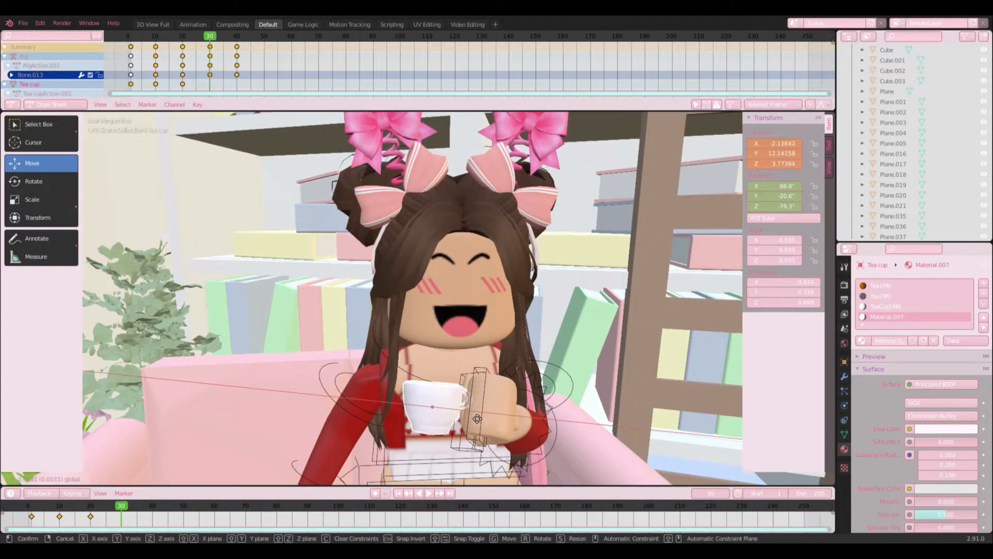
pyautogui.click(478, 416)
pyautogui.scroll(-8, 479, 415)
pyautogui.click(458, 442)
pyautogui.scroll(9, 465, 432)
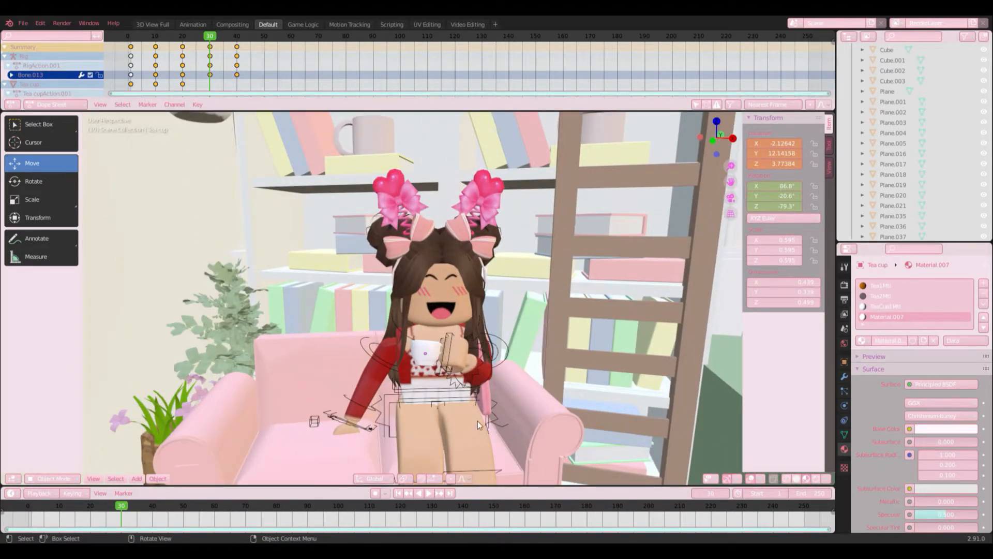
# - Adjust the tea cup's X location to about -2.12751 and insert a Location & Rotation keyframe at frame 30
pyautogui.scroll(3, 476, 422)
pyautogui.click(466, 394)
pyautogui.moveTo(467, 395); pyautogui.dragTo(469, 394)
pyautogui.scroll(-12, 470, 396)
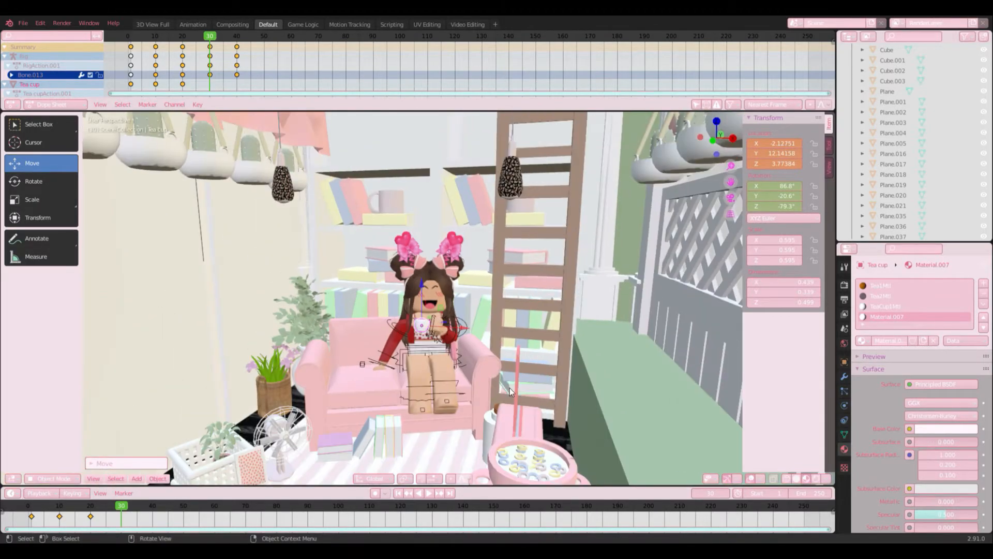
pyautogui.scroll(2, 380, 435)
pyautogui.click(381, 434)
pyautogui.scroll(7, 510, 406)
pyautogui.scroll(2, 521, 403)
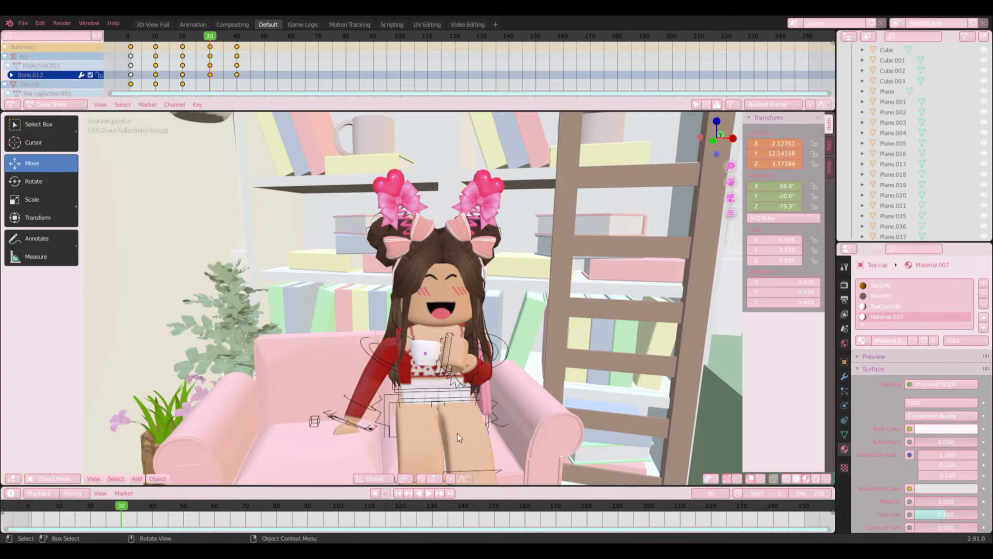
pyautogui.click(433, 352)
pyautogui.press('i')
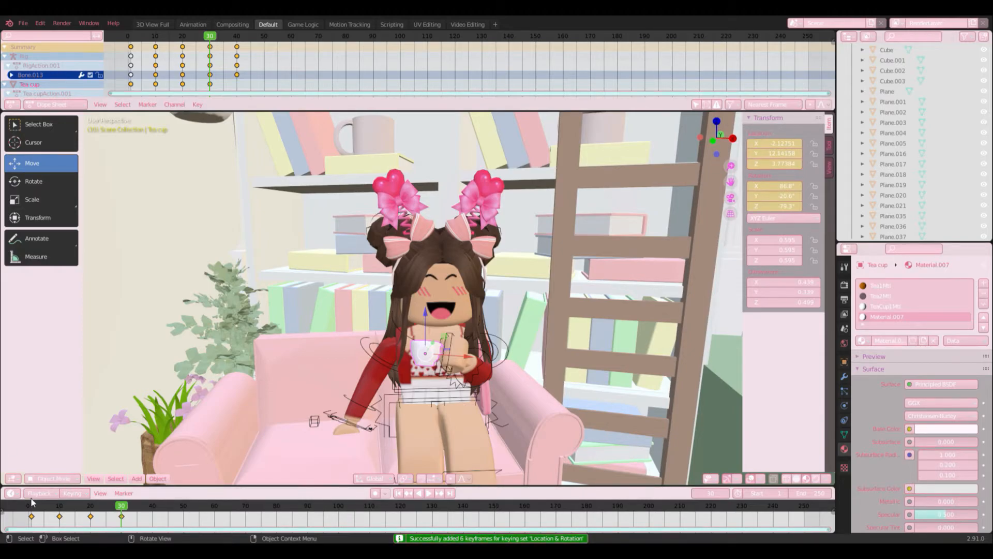
# - At frame 40, move the tea cup down to about X -2.11193, Y 12.08726, Z 3.55161 and insert a Location & Rotation keyframe
pyautogui.click(153, 508)
pyautogui.scroll(5, 447, 332)
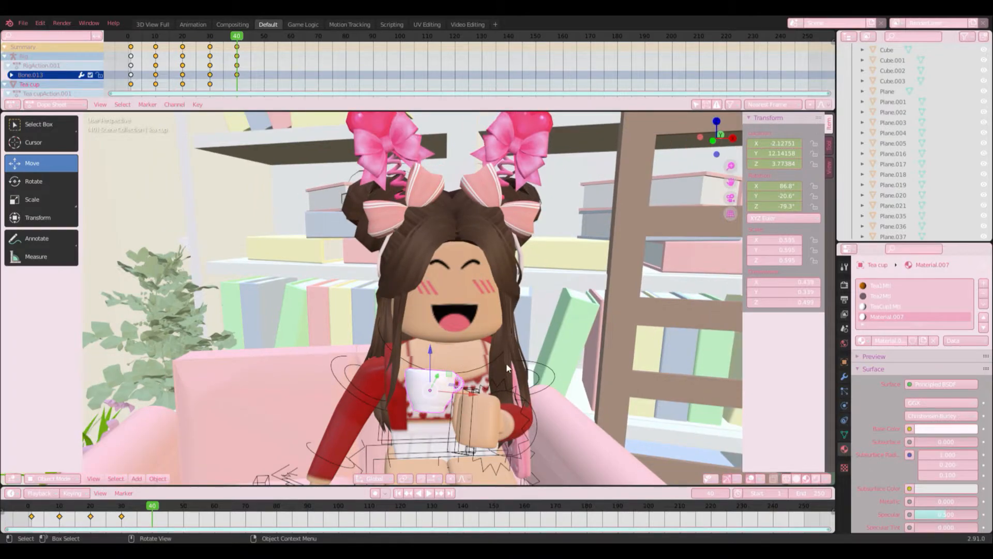
pyautogui.moveTo(430, 349); pyautogui.dragTo(469, 378)
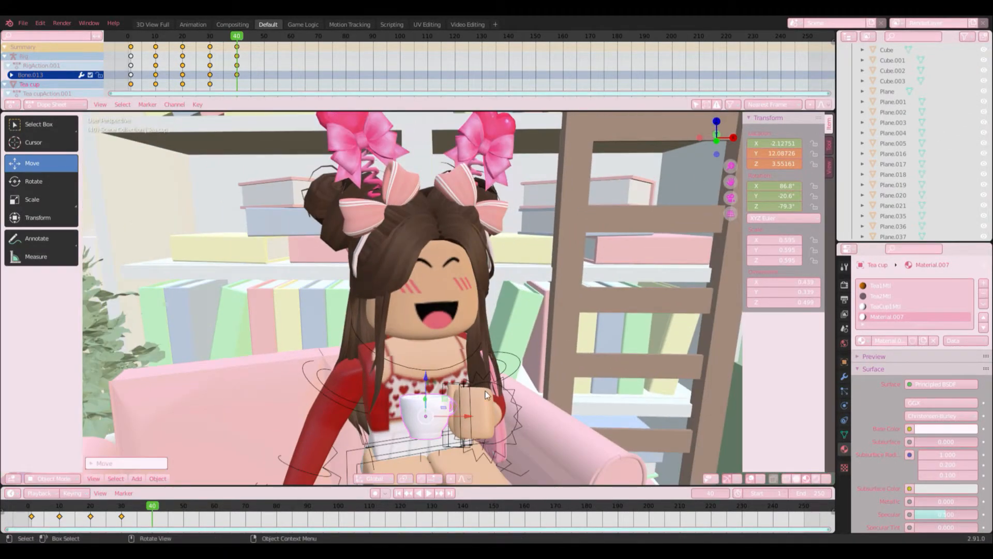
pyautogui.moveTo(469, 416); pyautogui.dragTo(467, 416)
pyautogui.moveTo(486, 395); pyautogui.dragTo(480, 398, button='middle')
pyautogui.scroll(-5, 477, 385)
pyautogui.scroll(5, 469, 367)
pyautogui.moveTo(449, 387); pyautogui.dragTo(469, 388)
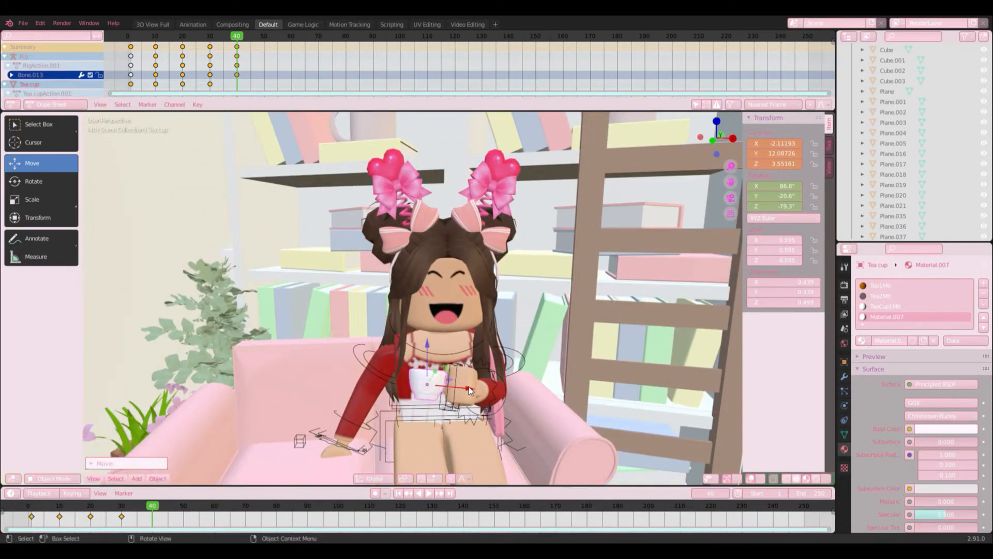
pyautogui.press('i')
pyautogui.click(438, 414)
# - Play back the animation from frame 0 to check the cup following the hand
pyautogui.scroll(-1, 437, 414)
pyautogui.moveTo(150, 506); pyautogui.dragTo(29, 506)
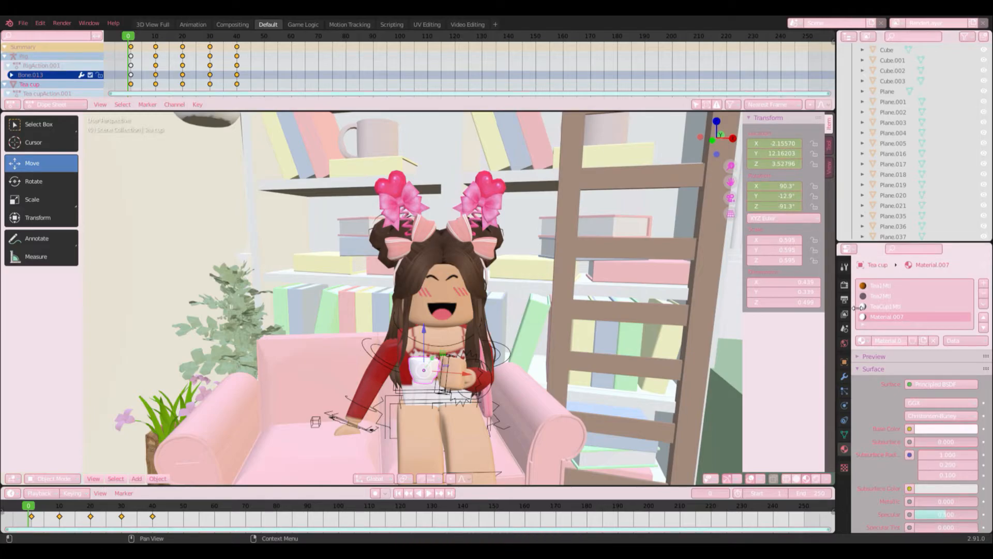
pyautogui.scroll(-8, 505, 343)
pyautogui.click(505, 343)
pyautogui.scroll(7, 561, 382)
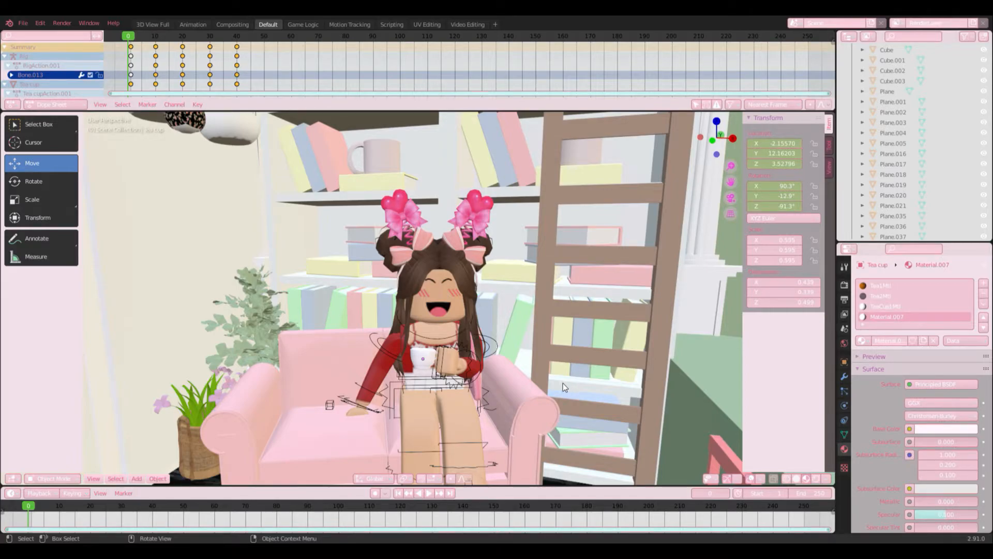
pyautogui.click(430, 494)
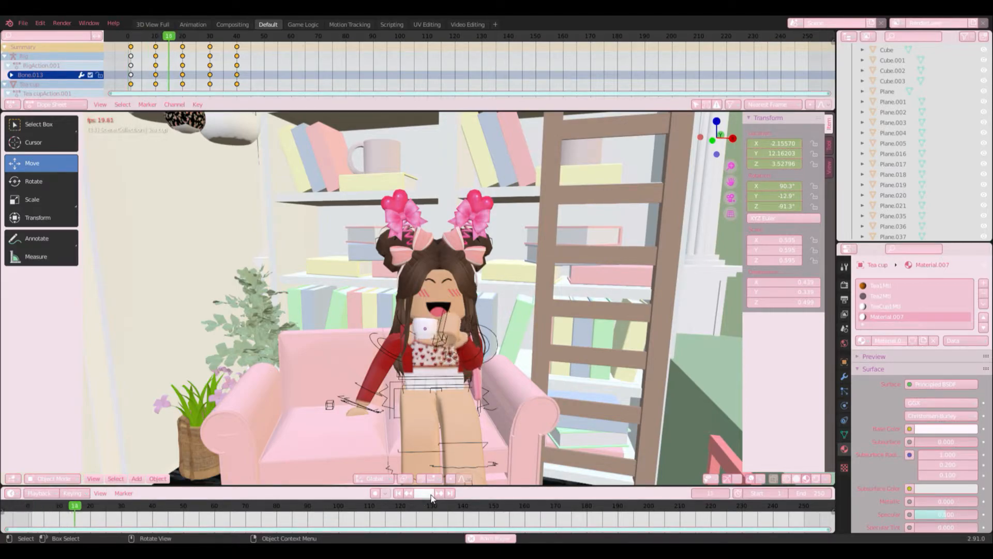
pyautogui.click(431, 495)
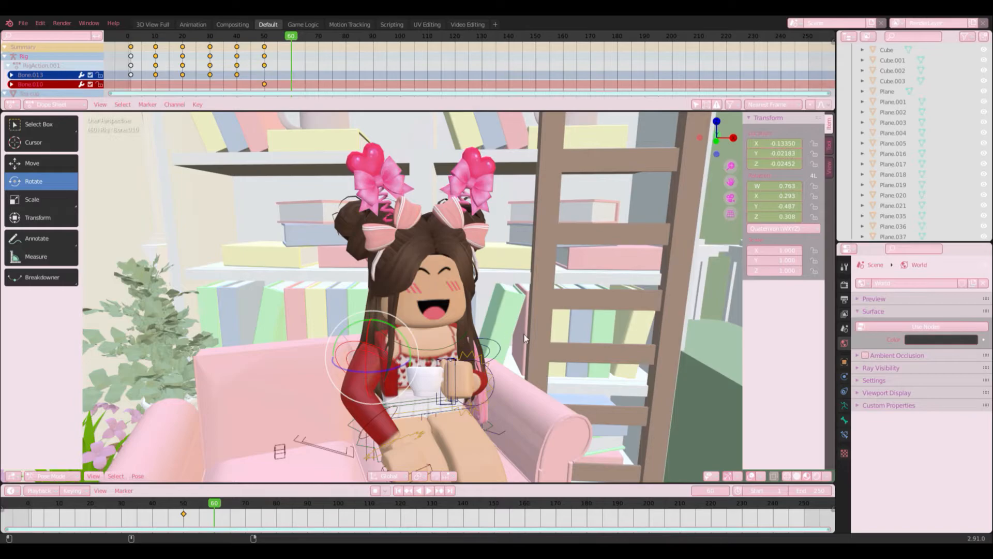
# - At frame 60, rotate the free arm's upper bone up and outward from the lap into a raised pose
pyautogui.moveTo(532, 350); pyautogui.dragTo(487, 411, button='middle')
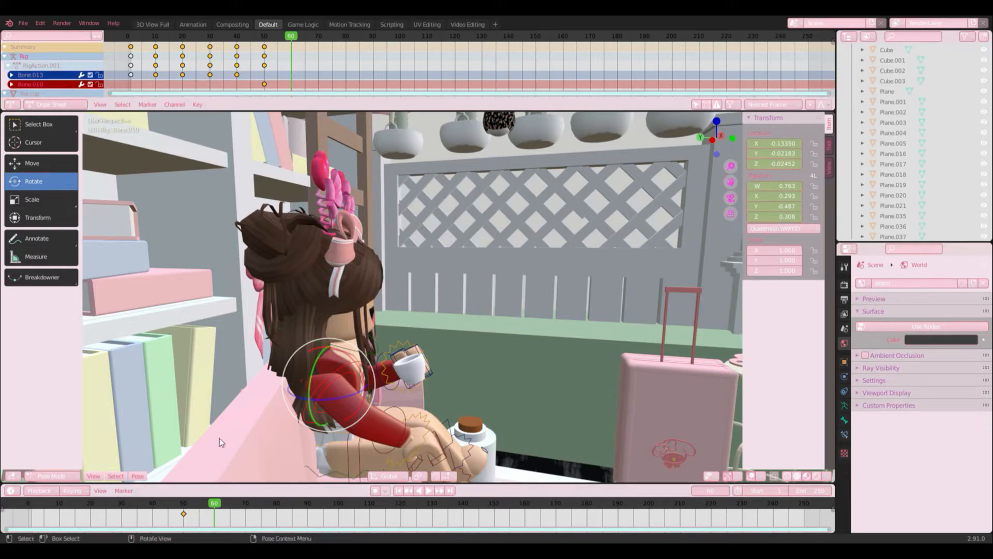
pyautogui.moveTo(215, 508)
pyautogui.mouseDown()
pyautogui.moveTo(202, 507)
pyautogui.moveTo(227, 505)
pyautogui.moveTo(214, 505)
pyautogui.mouseUp()
pyautogui.moveTo(396, 396); pyautogui.dragTo(347, 370, button='middle')
pyautogui.moveTo(347, 369); pyautogui.dragTo(450, 347)
pyautogui.moveTo(450, 347); pyautogui.dragTo(338, 352, button='middle')
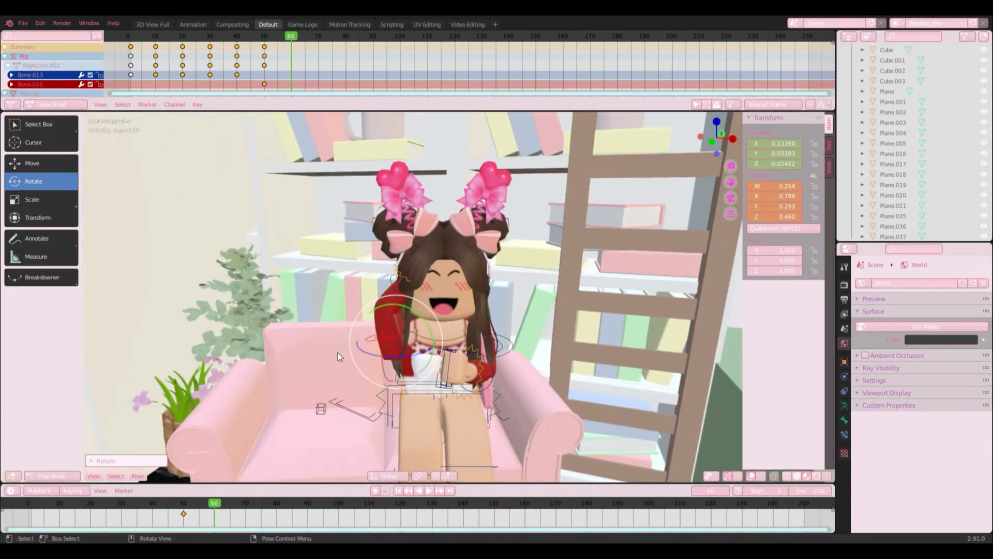
pyautogui.scroll(2, 337, 353)
pyautogui.moveTo(421, 344); pyautogui.dragTo(392, 300)
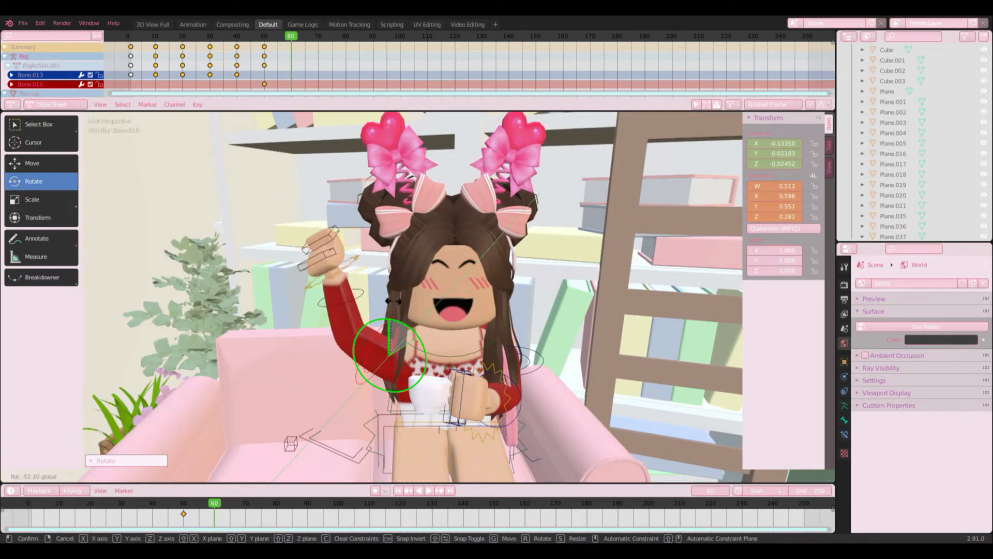
# - Refine the raised arm bone's rotation from several angles to about W 0.594, X 0.433, Y -0.508, Z 0.449
pyautogui.moveTo(401, 302); pyautogui.dragTo(470, 311, button='middle')
pyautogui.moveTo(356, 382); pyautogui.dragTo(357, 352)
pyautogui.moveTo(357, 352); pyautogui.dragTo(362, 312, button='middle')
pyautogui.moveTo(414, 362); pyautogui.dragTo(430, 356)
pyautogui.moveTo(432, 357); pyautogui.dragTo(492, 368, button='middle')
pyautogui.moveTo(365, 383); pyautogui.dragTo(352, 391)
pyautogui.scroll(1, 409, 365)
pyautogui.moveTo(457, 368); pyautogui.dragTo(412, 366, button='middle')
pyautogui.scroll(-3, 411, 366)
pyautogui.scroll(2, 415, 365)
pyautogui.moveTo(411, 358); pyautogui.dragTo(428, 362)
pyautogui.scroll(-2, 429, 363)
pyautogui.moveTo(437, 382); pyautogui.dragTo(440, 396, button='middle')
pyautogui.scroll(2, 440, 395)
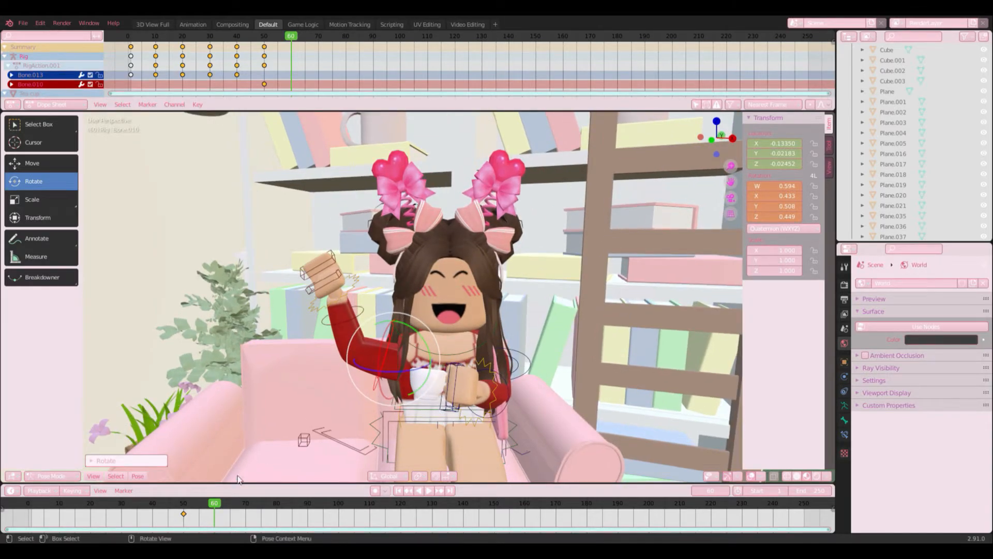
# - Insert a Location & Rotation keyframe for the raised arm at frame 60 and play the animation from frame 0
pyautogui.press('i')
pyautogui.click(170, 504)
pyautogui.hotkey('shift', 'Left')
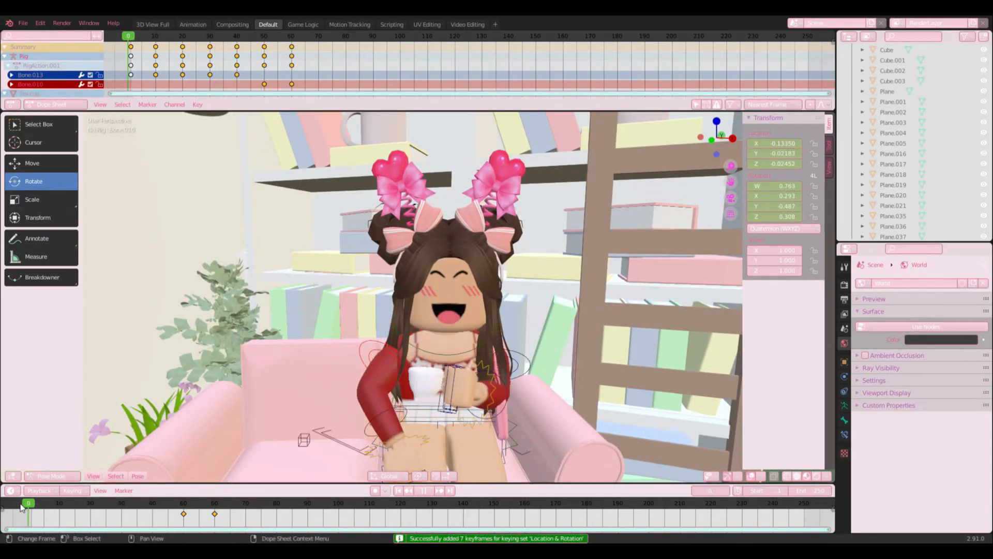
pyautogui.click(426, 492)
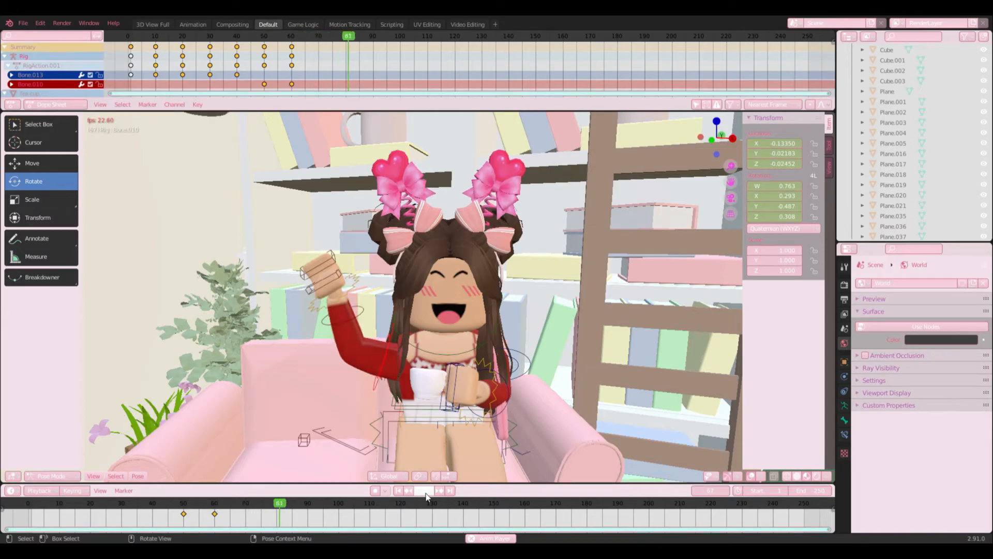
pyautogui.click(427, 493)
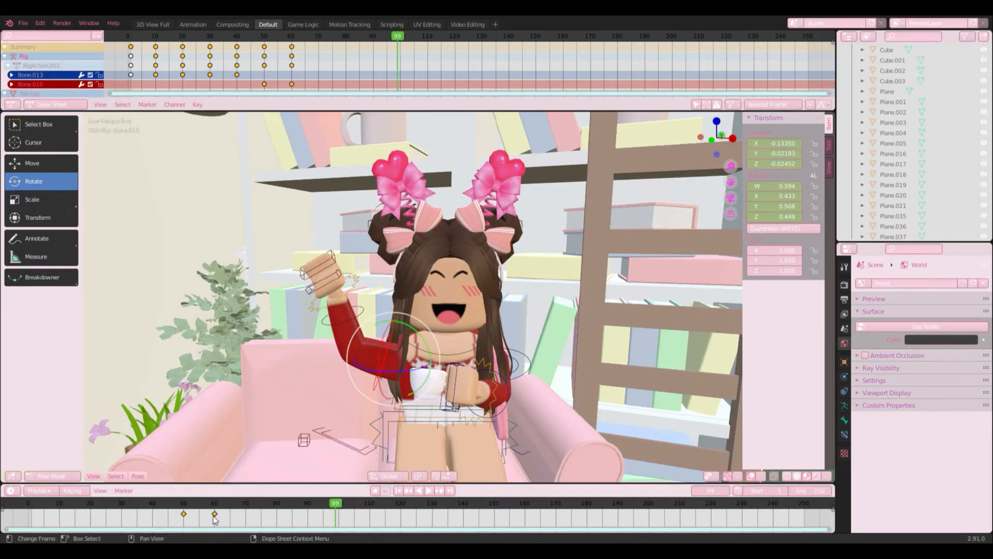
# - Move the raised arm's keyframe from frame 60 to frame 70 and replay the animation from frame 0
pyautogui.moveTo(215, 515); pyautogui.dragTo(251, 528)
pyautogui.click(26, 507)
pyautogui.press('space')
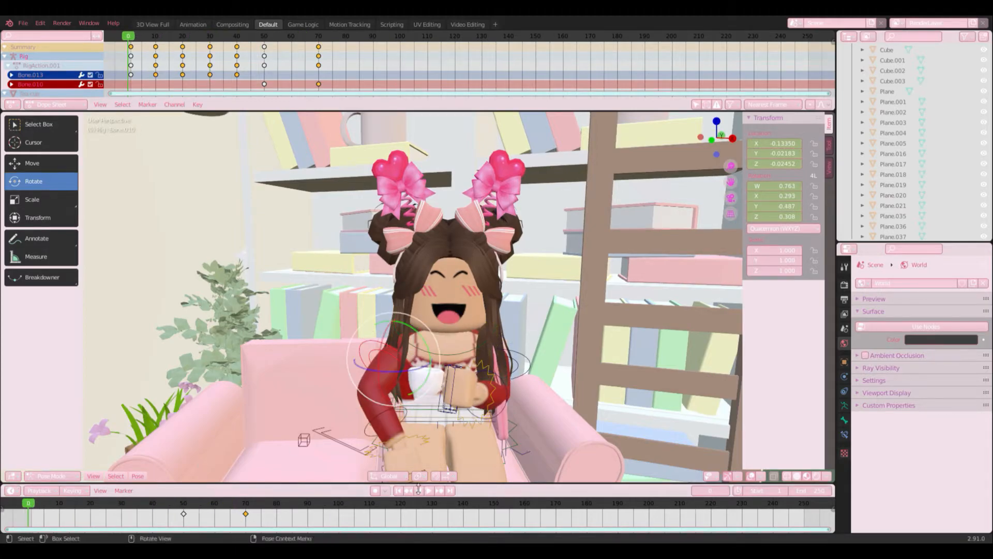
pyautogui.click(433, 492)
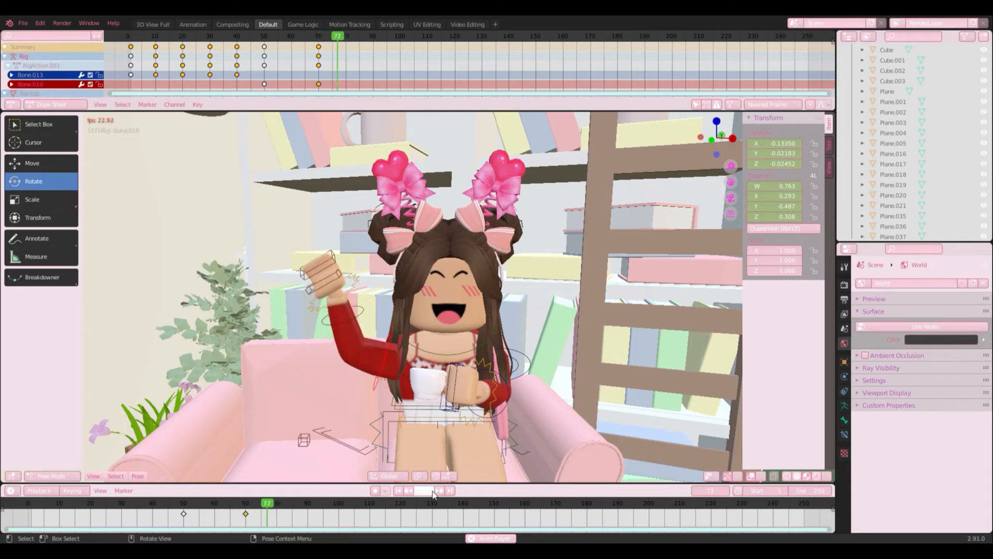
pyautogui.click(433, 492)
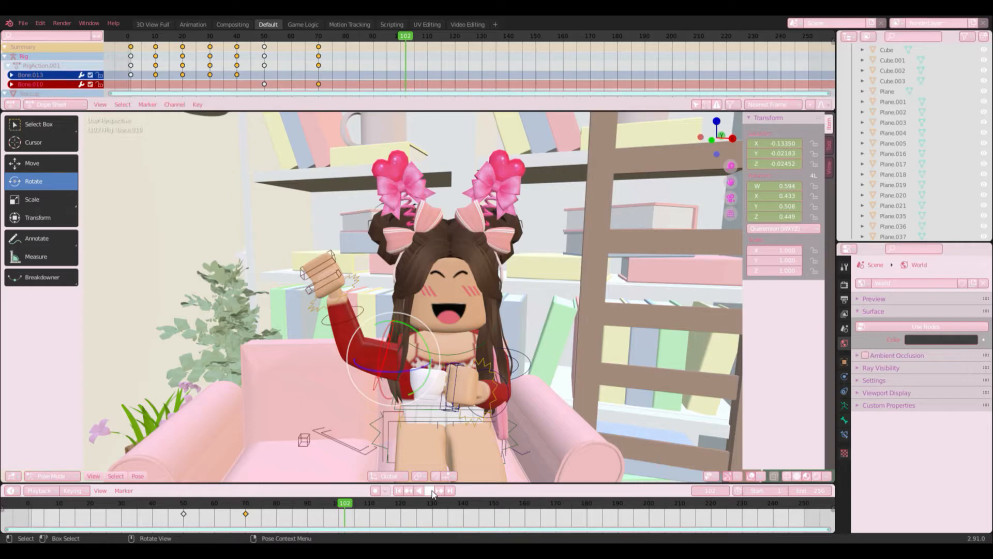
# - Select the raised hand's bone and insert a Location & Rotation keyframe for it at frame 70
pyautogui.click(348, 291)
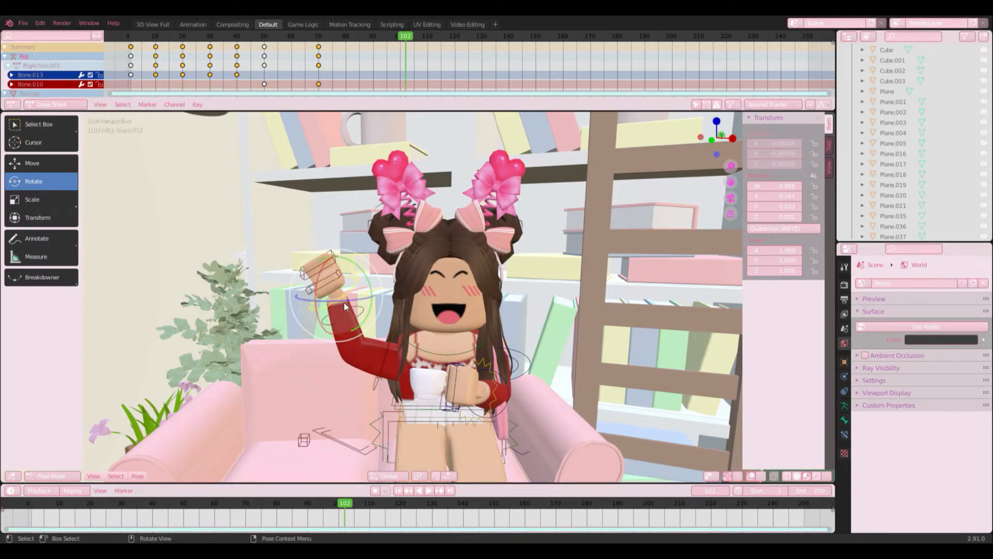
pyautogui.moveTo(345, 503); pyautogui.dragTo(246, 506)
pyautogui.press('space')
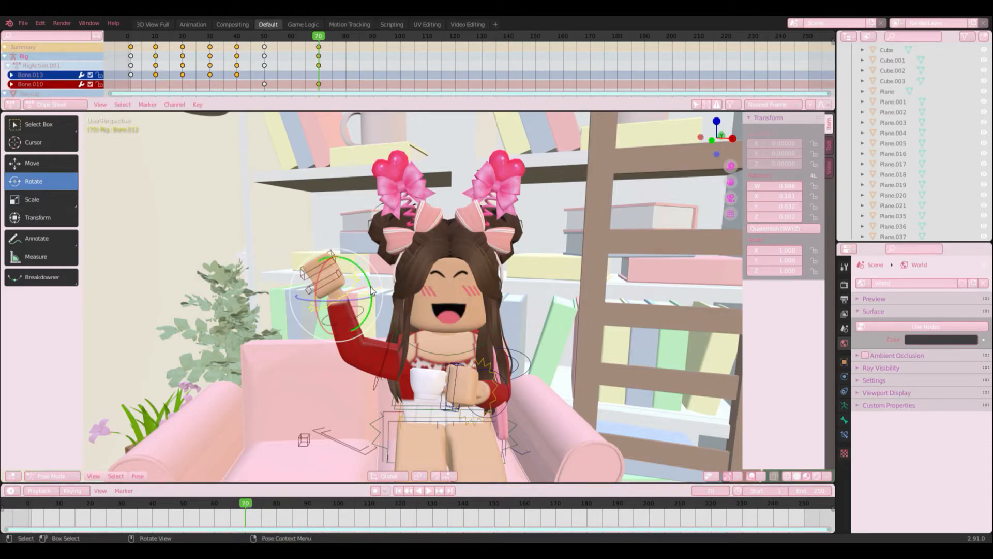
pyautogui.press('i')
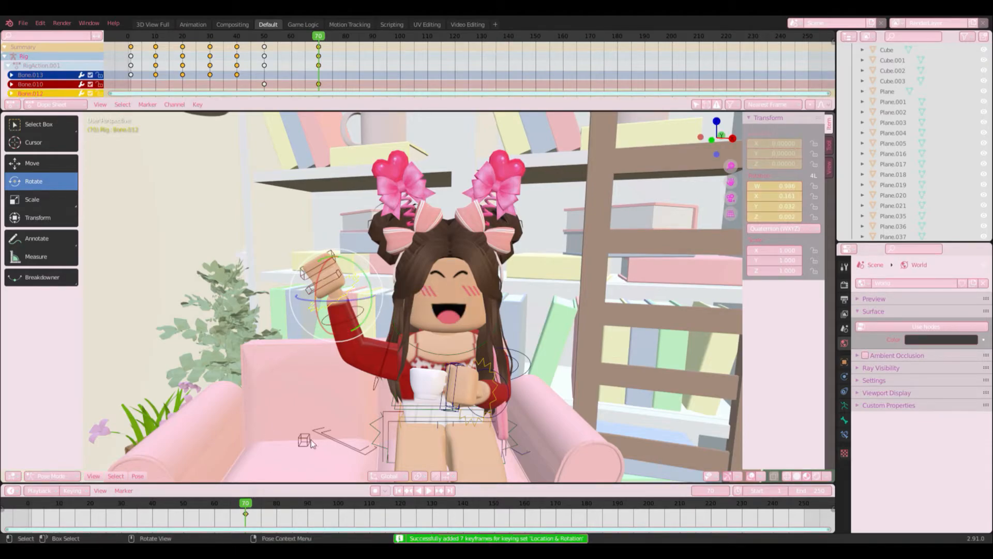
# - At frame 80, rotate the raised hand bone inward toward the head, to about W 0.965, X -0.216, Y -0.136, Z -0.054
pyautogui.click(278, 504)
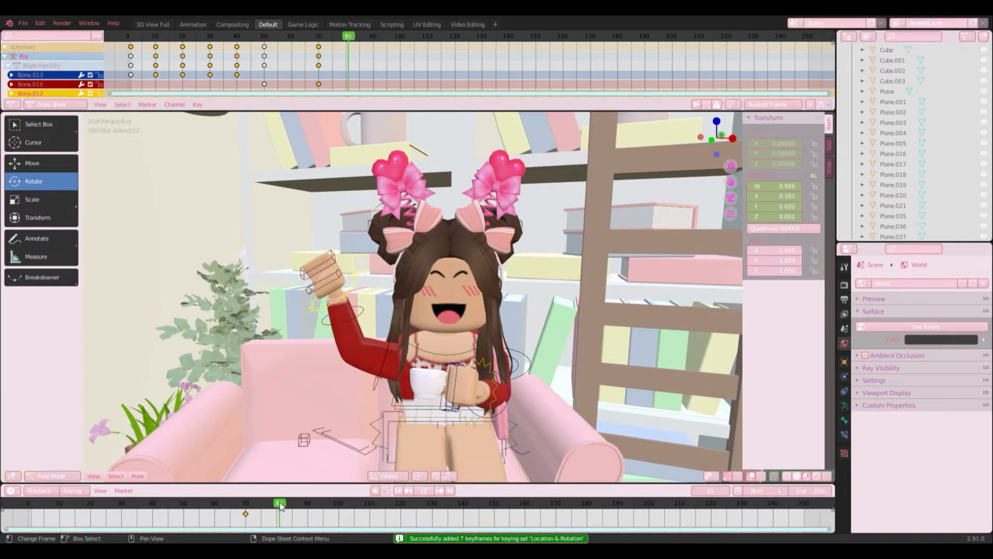
pyautogui.moveTo(279, 506); pyautogui.dragTo(276, 506)
pyautogui.moveTo(362, 290); pyautogui.dragTo(390, 321)
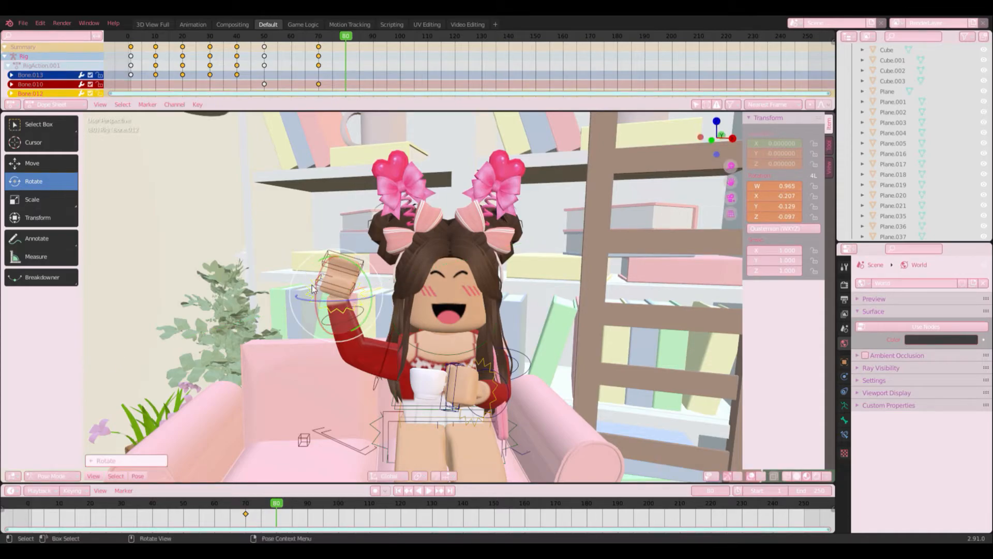
pyautogui.moveTo(312, 288); pyautogui.dragTo(317, 287)
# - Insert a Location & Rotation keyframe for the inward-tilted hand at frame 80 and replay the arm raise
pyautogui.press('i')
pyautogui.moveTo(276, 502); pyautogui.dragTo(184, 503)
pyautogui.click(430, 491)
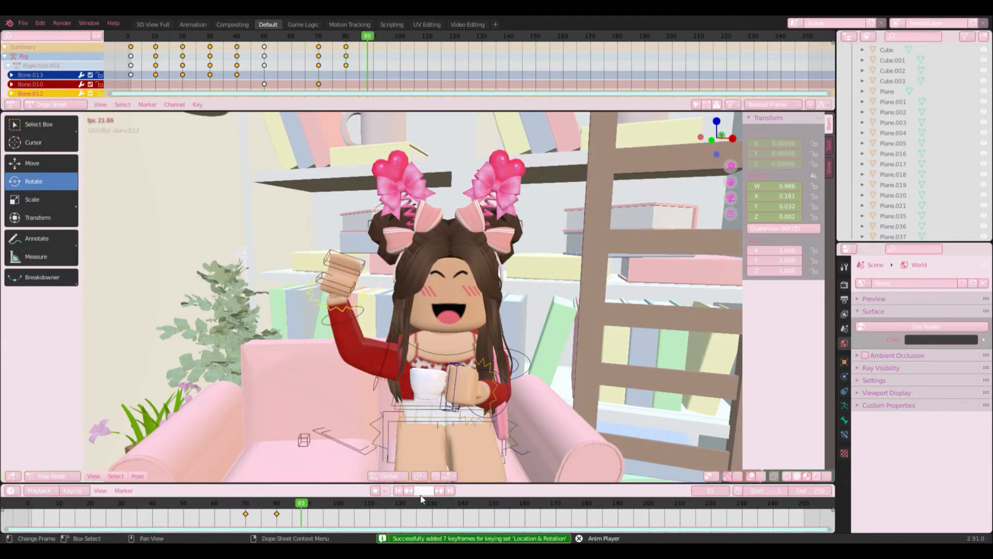
pyautogui.click(424, 491)
# - At frame 90, rotate the raised hand bone back outward, to about W 0.980, X 0.192, Y 0.022, Z 0.048
pyautogui.moveTo(301, 512); pyautogui.dragTo(307, 512)
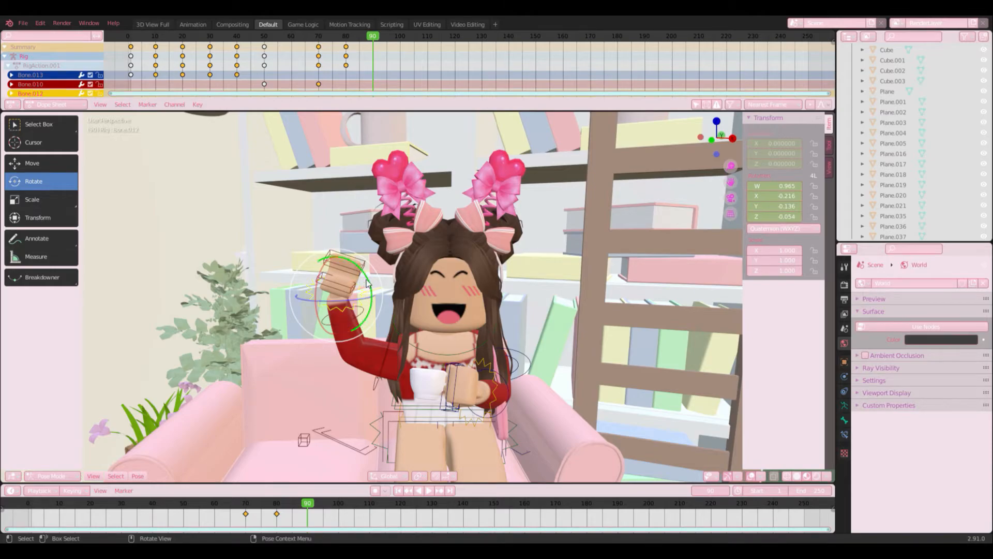
pyautogui.moveTo(372, 284); pyautogui.dragTo(355, 228)
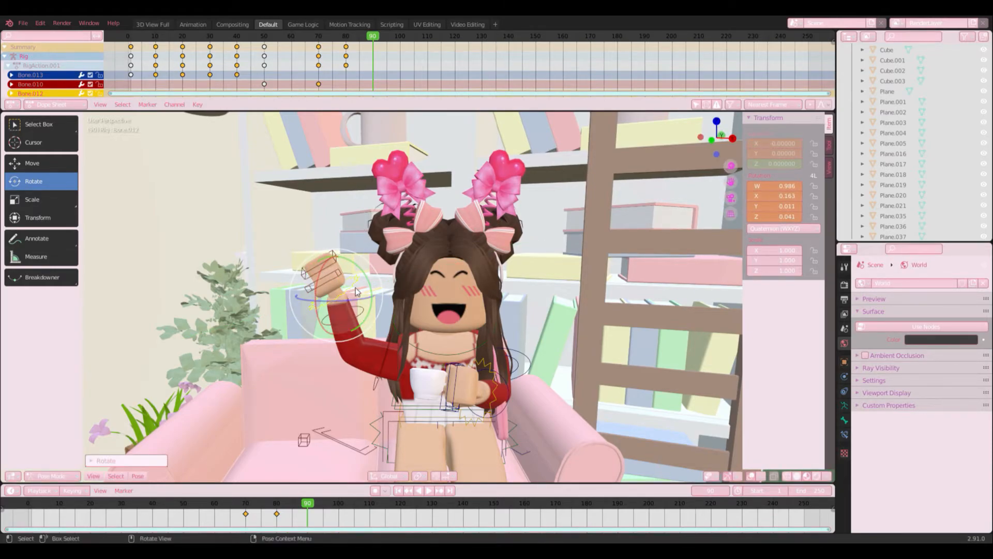
pyautogui.moveTo(370, 285); pyautogui.dragTo(371, 282)
# - Insert a Location & Rotation keyframe for the outward-tilted hand at frame 90 and play the wave from frame 61
pyautogui.press('i')
pyautogui.press('Left')
pyautogui.press('Left')
pyautogui.press('Left')
pyautogui.press('Left')
pyautogui.press('Left')
pyautogui.press('Left')
pyautogui.press('Left')
pyautogui.press('Left')
pyautogui.press('Left')
pyautogui.press('Left')
pyautogui.press('Left')
pyautogui.press('Left')
pyautogui.press('Left')
pyautogui.press('Left')
pyautogui.press('Left')
pyautogui.press('Left')
pyautogui.press('Left')
pyautogui.press('Left')
pyautogui.press('Left')
pyautogui.press('Left')
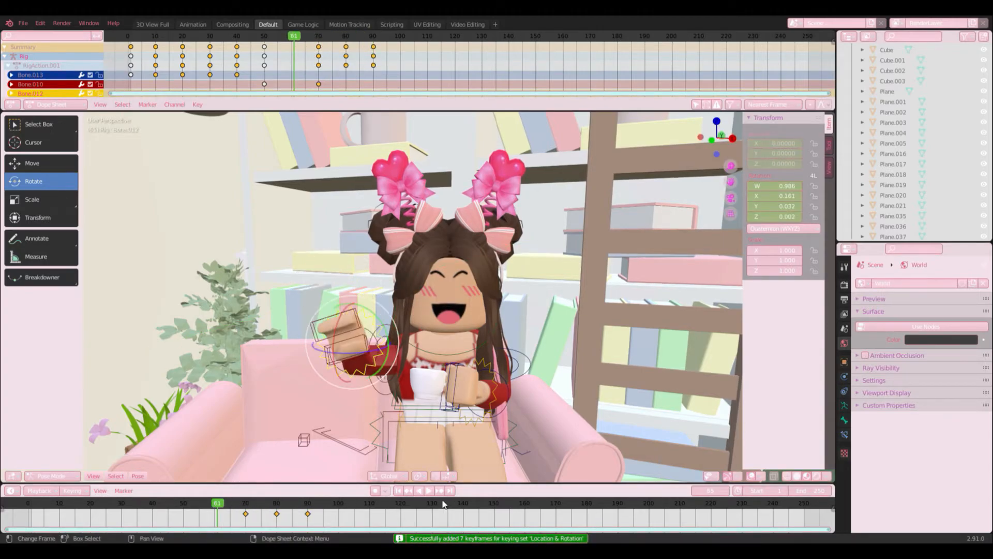
pyautogui.click(430, 491)
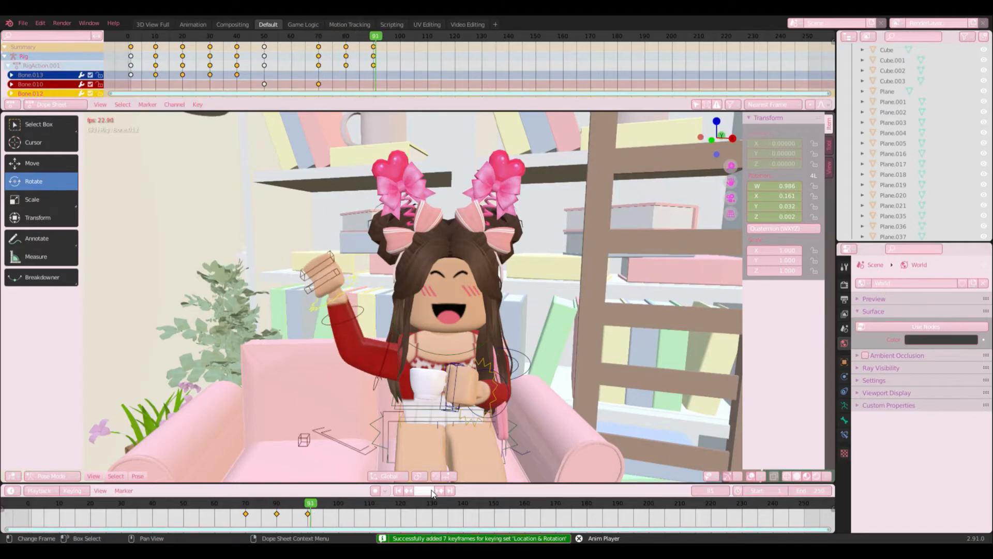
pyautogui.click(433, 491)
# - At frame 100, rotate the raised hand bone inward again, to about W 0.967, X -0.210, Y -0.133, Z -0.052
pyautogui.click(338, 505)
pyautogui.click(339, 505)
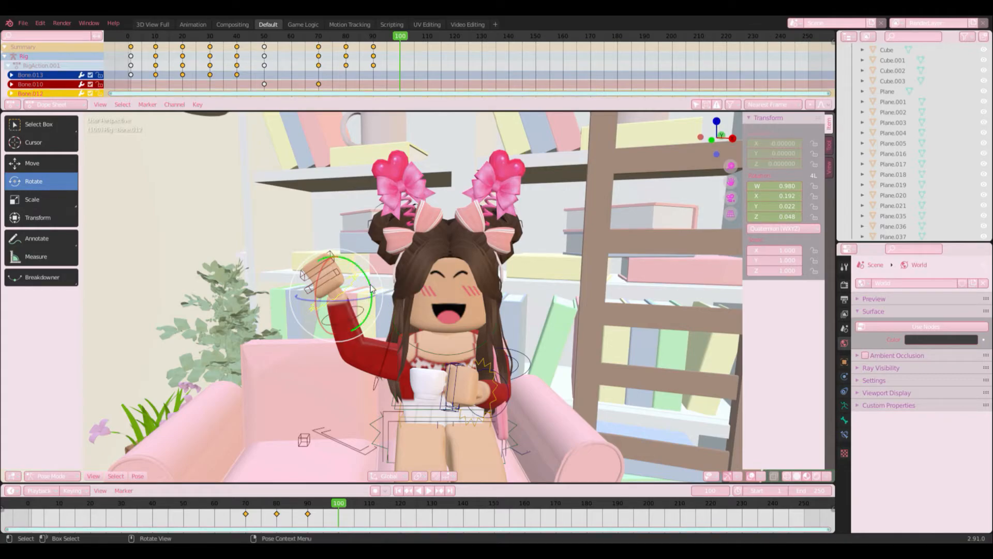
pyautogui.moveTo(370, 284); pyautogui.dragTo(386, 333)
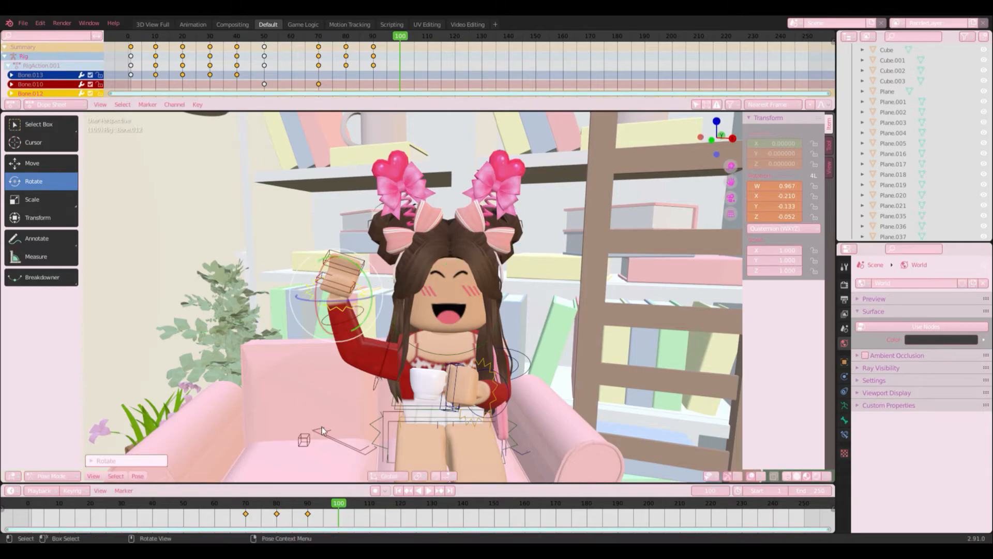
# - Insert a Location & Rotation keyframe for the hand at frame 100 and replay the waving animation
pyautogui.press('i')
pyautogui.hotkey('shift', 'Left')
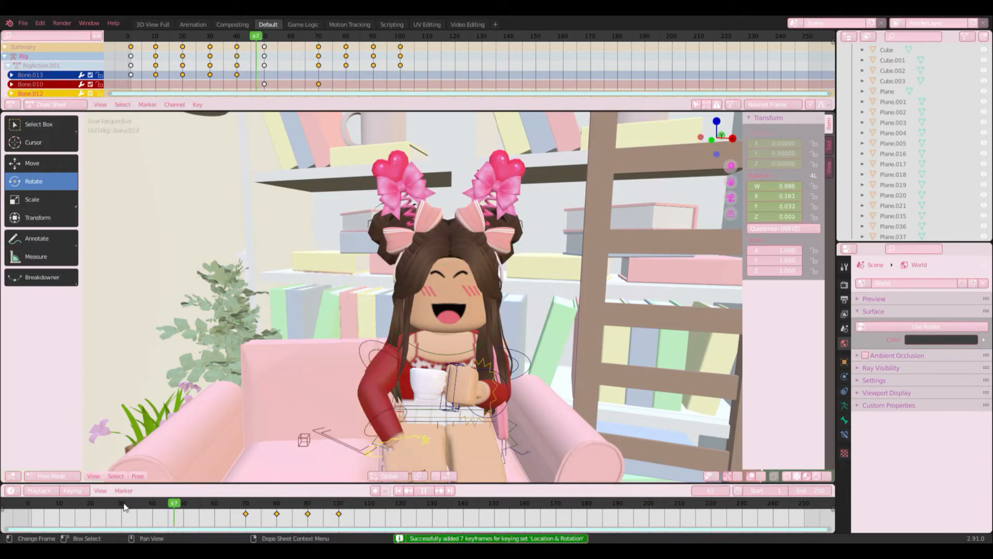
pyautogui.click(433, 489)
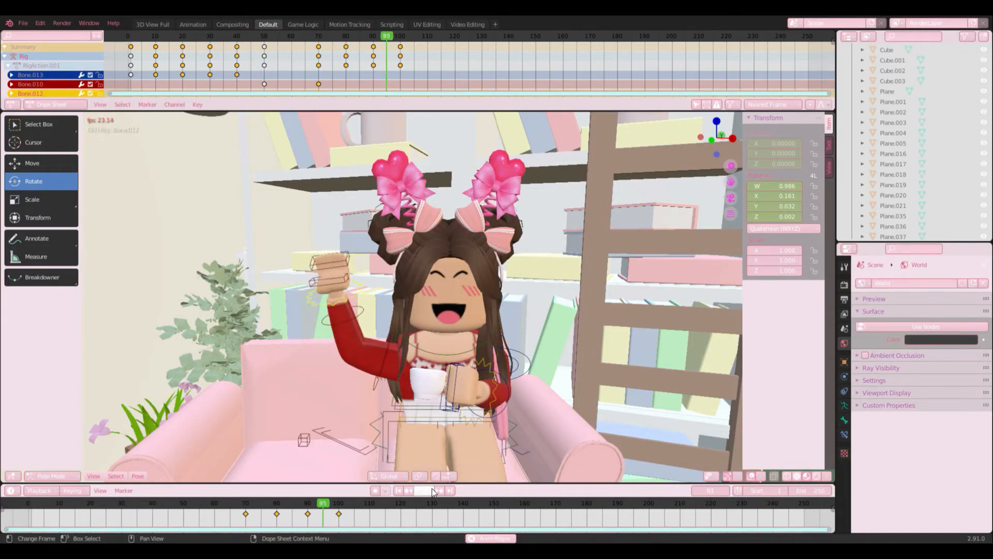
pyautogui.click(433, 489)
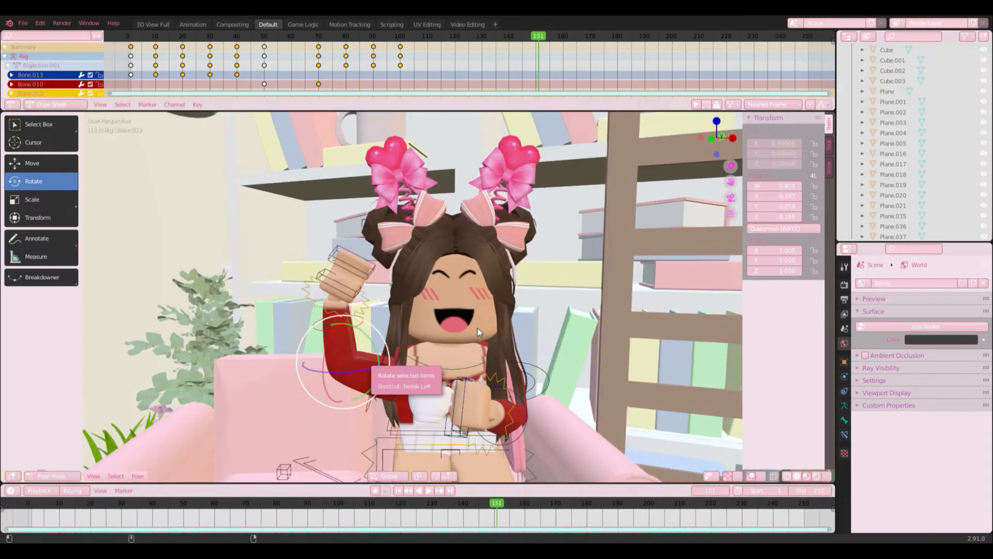
# - Select the character's Emmy head object in Object Mode
pyautogui.moveTo(414, 373); pyautogui.dragTo(538, 396, button='middle')
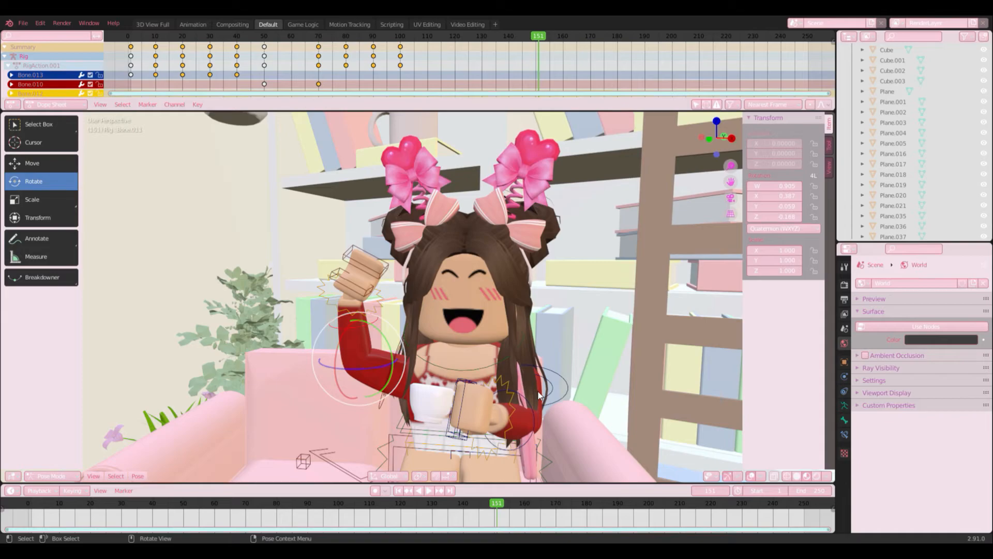
pyautogui.moveTo(462, 247); pyautogui.dragTo(542, 242, button='middle')
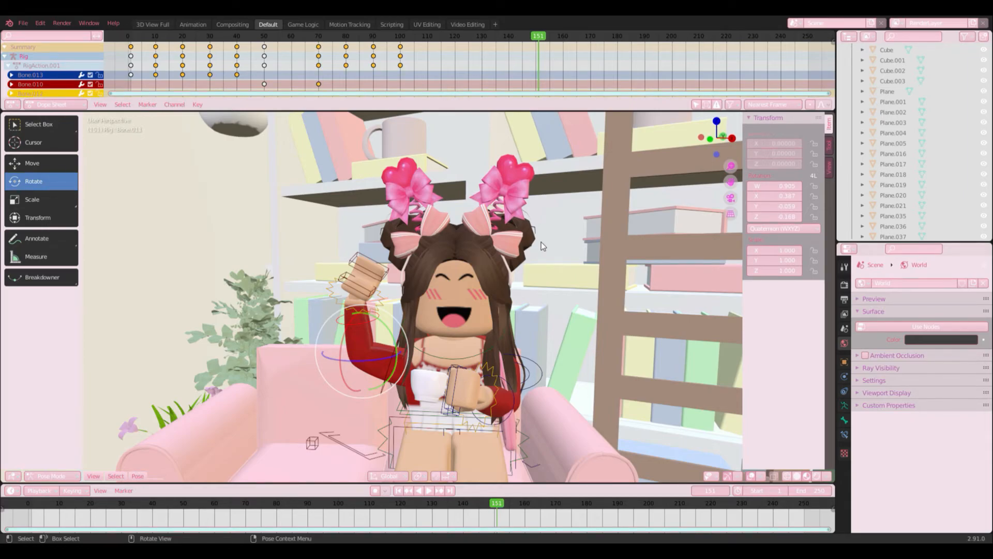
pyautogui.click(402, 256)
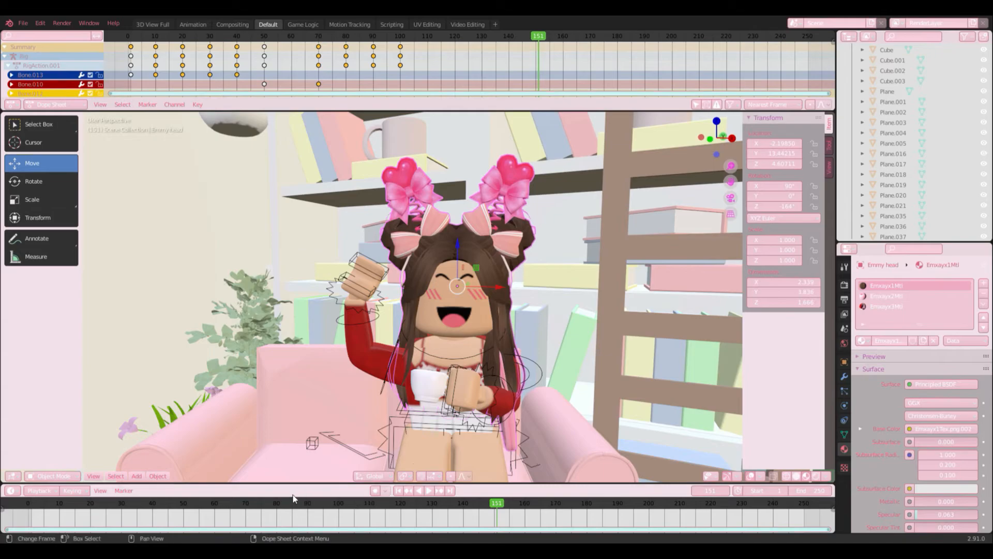
# - Insert a Location & Rotation keyframe for the upright head at frame 80
pyautogui.moveTo(265, 506); pyautogui.dragTo(344, 510)
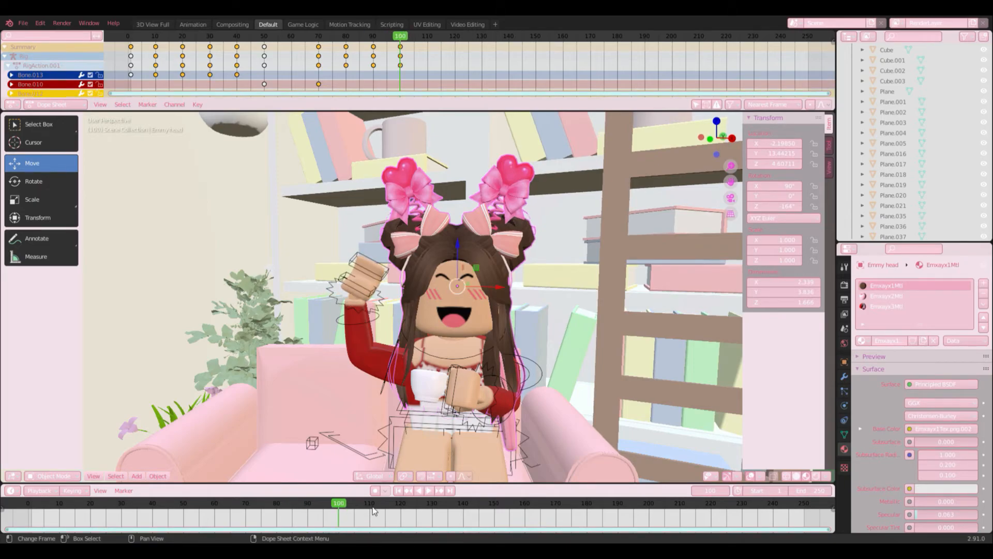
pyautogui.press('space')
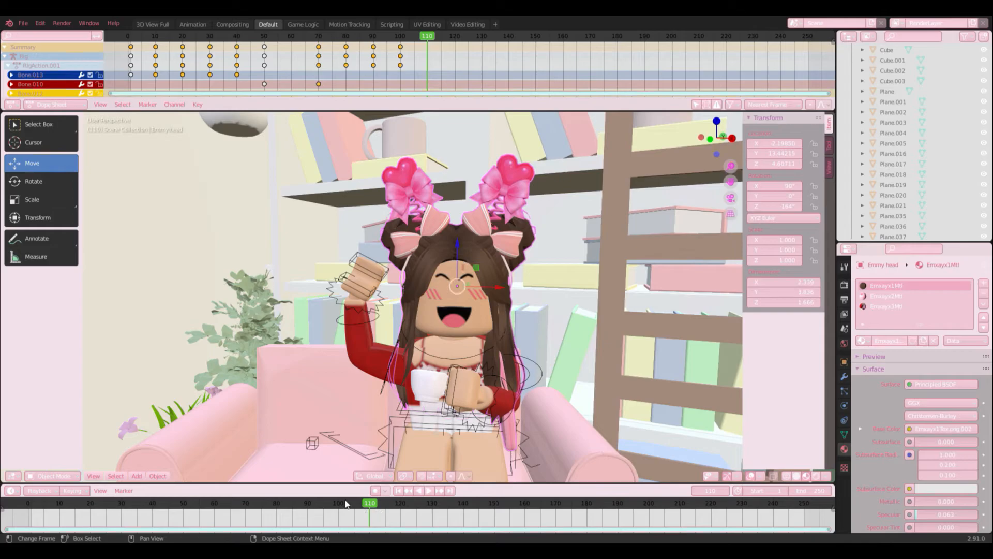
pyautogui.moveTo(253, 508); pyautogui.dragTo(277, 506)
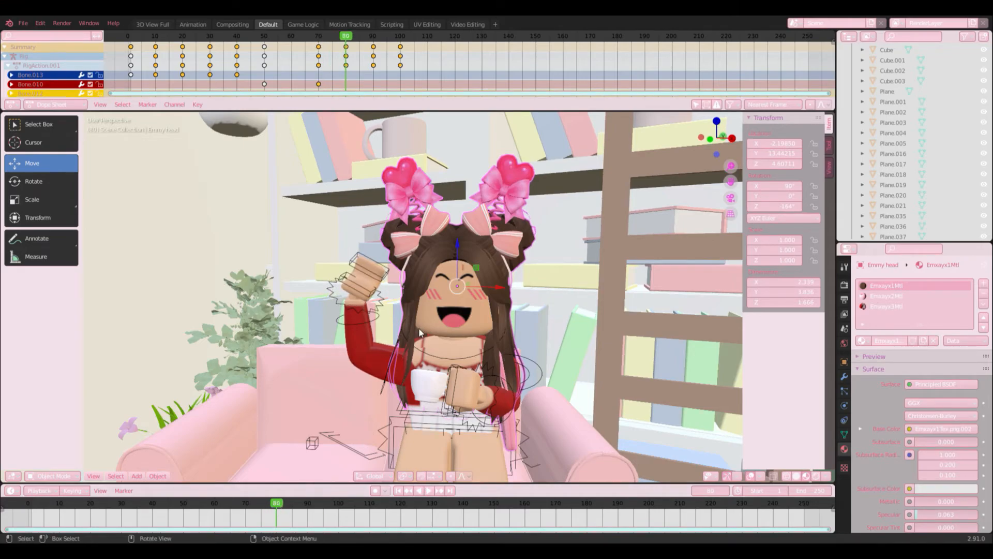
pyautogui.press('i')
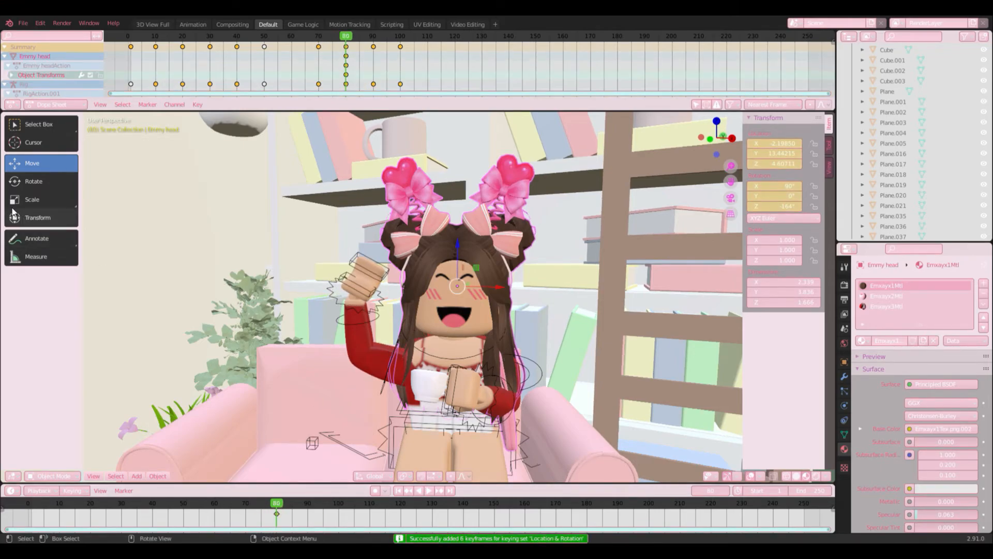
# - Try several sideways tilts of the head at frame 80 with the Rotate tool, undoing the unwanted rotations
pyautogui.click(41, 182)
pyautogui.moveTo(494, 274); pyautogui.dragTo(473, 320)
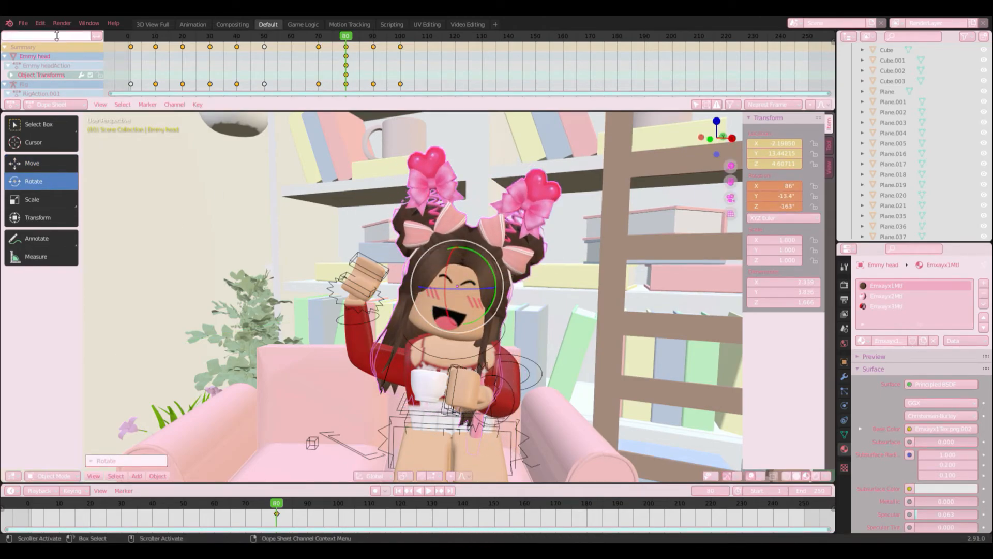
pyautogui.click(42, 23)
pyautogui.click(44, 37)
pyautogui.moveTo(495, 283); pyautogui.dragTo(475, 283)
pyautogui.click(40, 23)
pyautogui.click(44, 35)
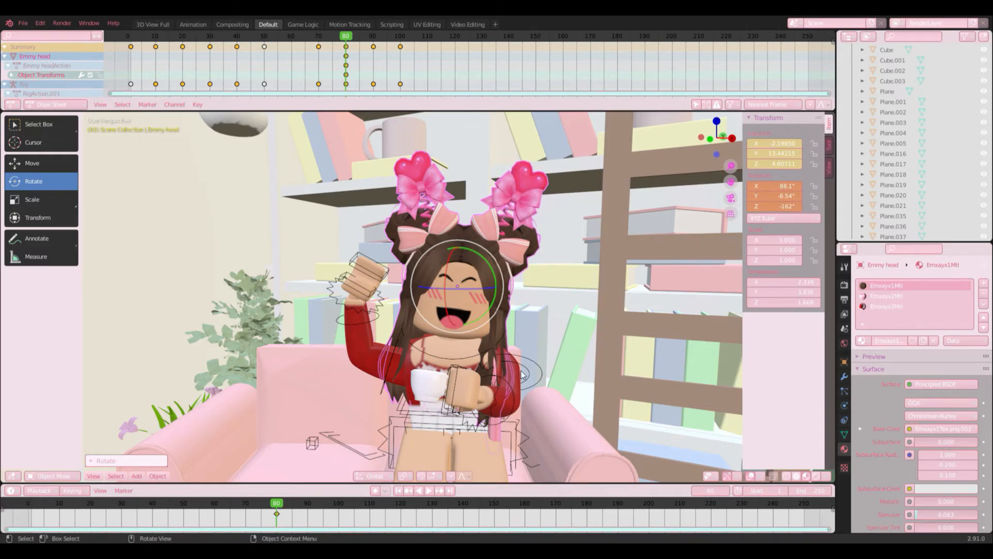
# - Check the head at frame 90, return to frame 80 and delete the head's keyframe there
pyautogui.press('i')
pyautogui.click(40, 23)
pyautogui.click(306, 506)
pyautogui.moveTo(305, 506); pyautogui.dragTo(307, 506)
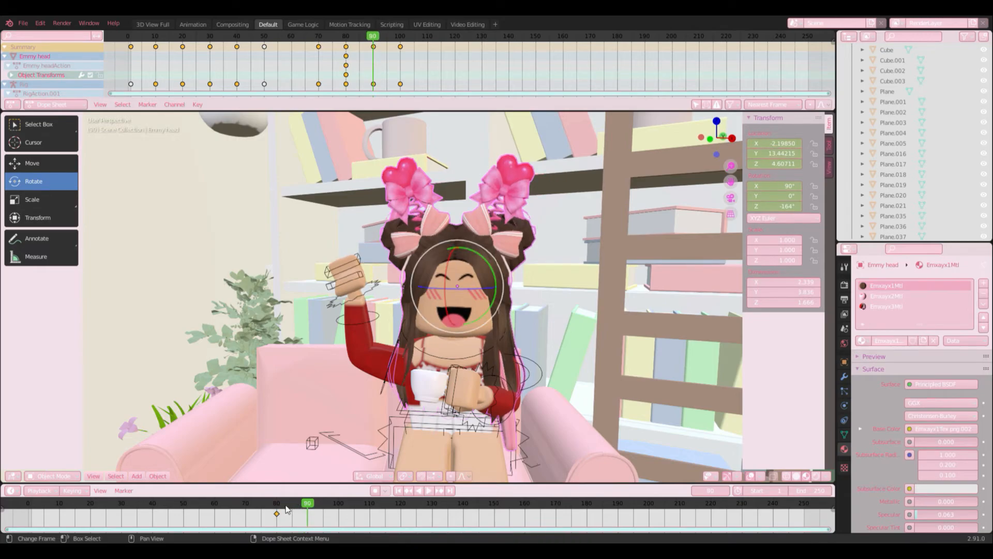
pyautogui.click(277, 511)
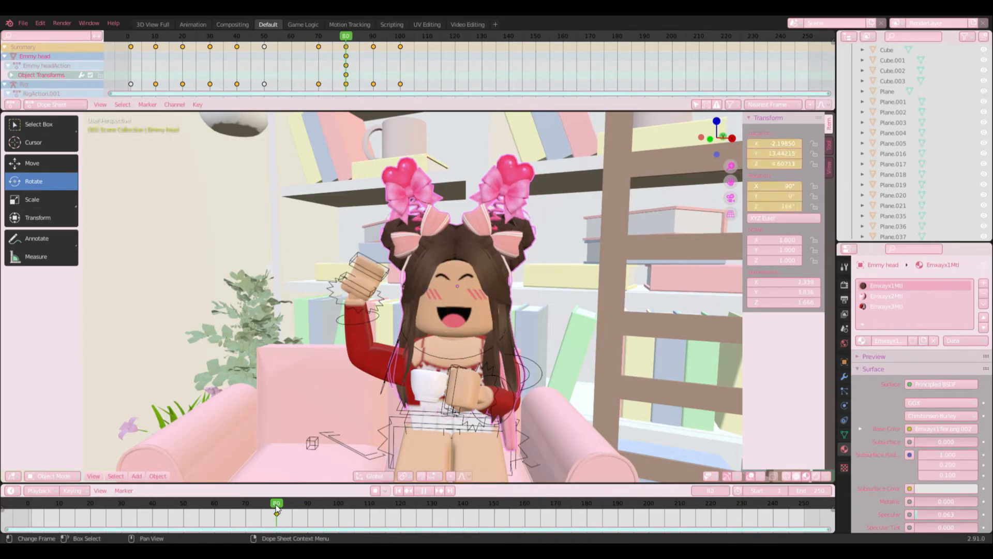
pyautogui.press('x')
# - Insert a Location & Rotation keyframe for the upright head at frame 70
pyautogui.click(283, 510)
pyautogui.moveTo(268, 511); pyautogui.dragTo(245, 505)
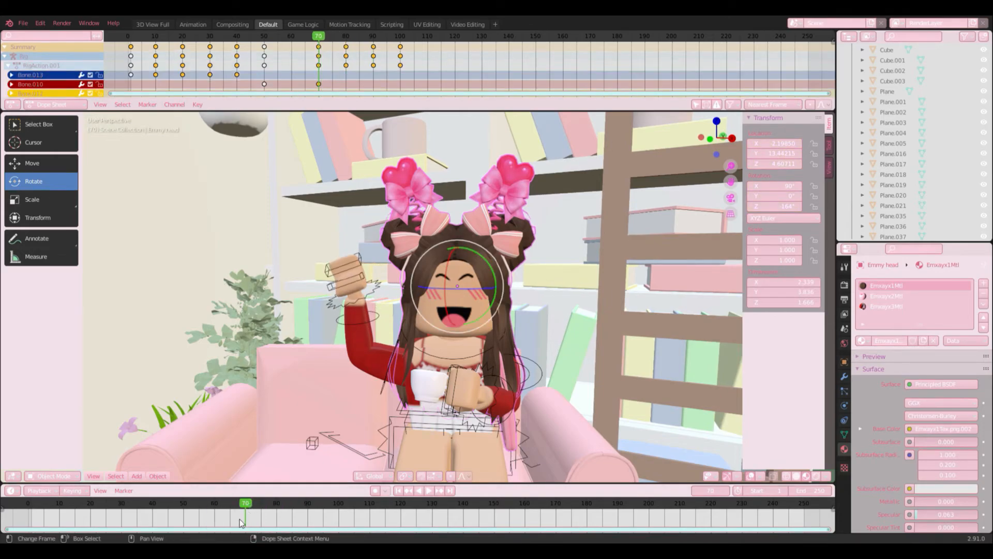
pyautogui.press('i')
pyautogui.click(255, 508)
pyautogui.press('i')
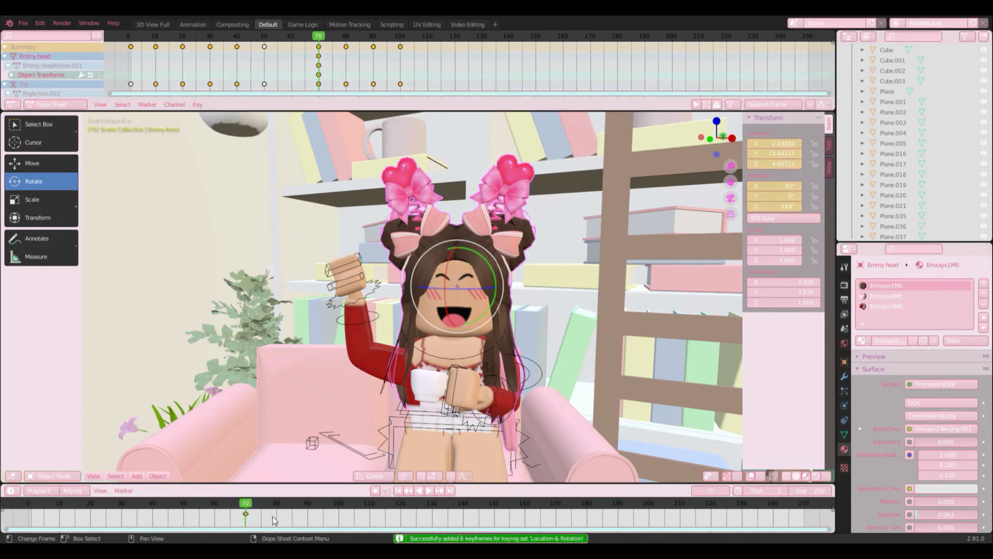
# - At frame 80, tilt the head sideways to a rotation of about X 87.4°, Y -8.9°, Z -164°
pyautogui.click(274, 507)
pyautogui.moveTo(278, 510); pyautogui.dragTo(277, 510)
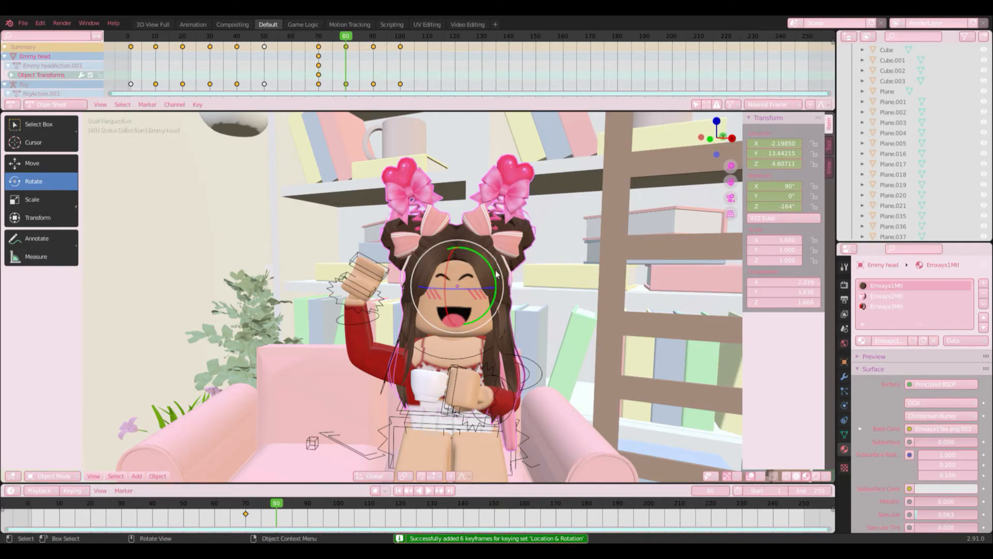
pyautogui.moveTo(496, 274); pyautogui.dragTo(461, 288)
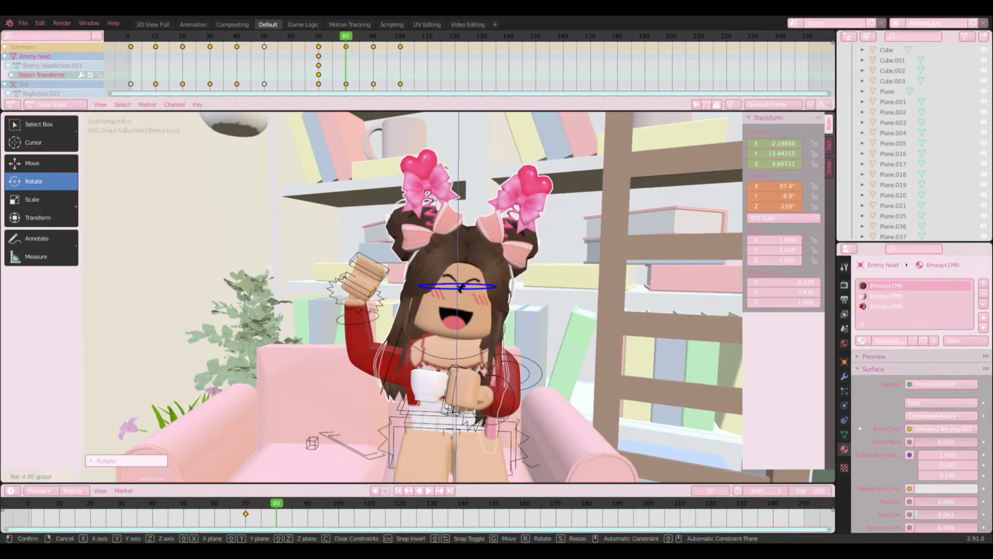
pyautogui.rightClick(461, 288)
# - Insert a keyframe on all channels for the tilted head at frame 80 and play the animation from near the start
pyautogui.press('i')
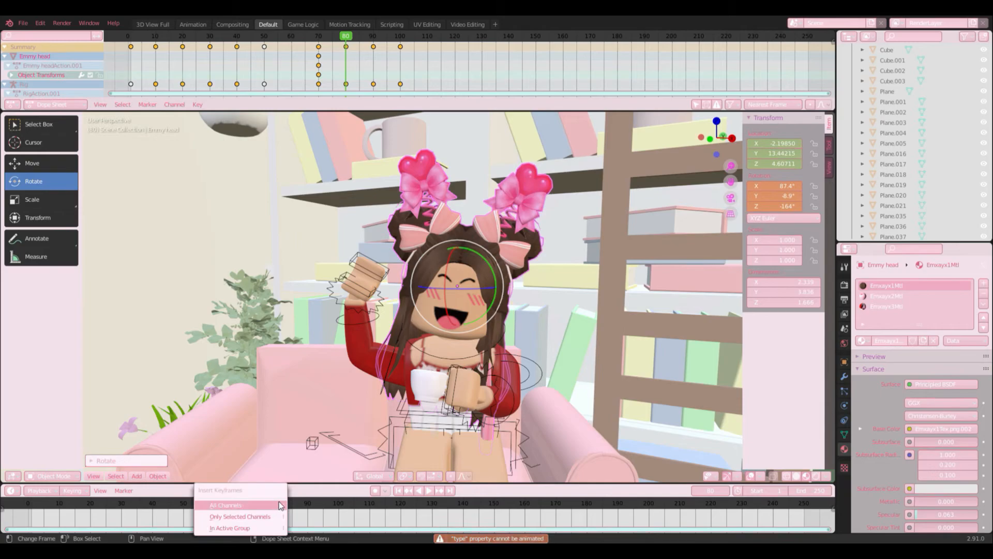
pyautogui.click(280, 506)
pyautogui.press('space')
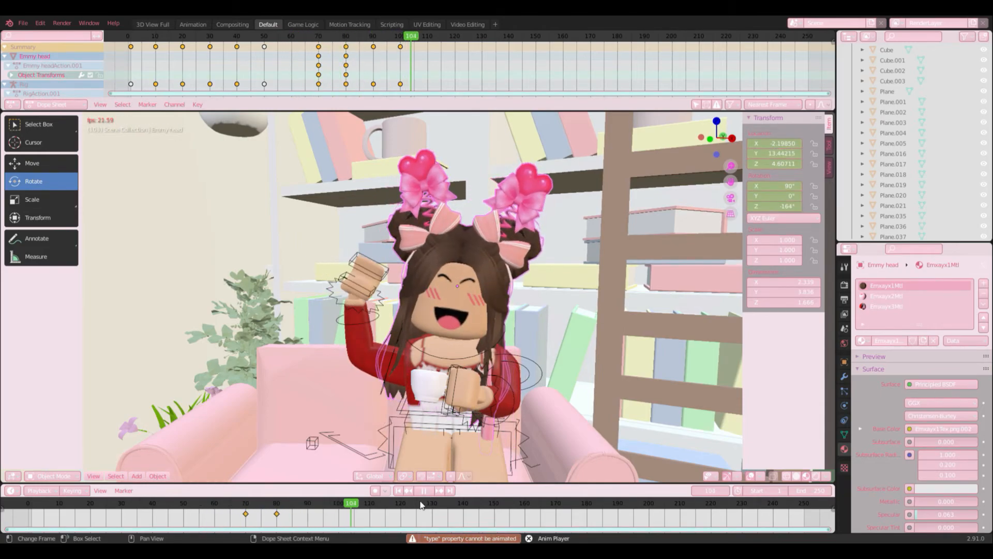
pyautogui.click(424, 491)
pyautogui.moveTo(124, 505); pyautogui.dragTo(40, 506)
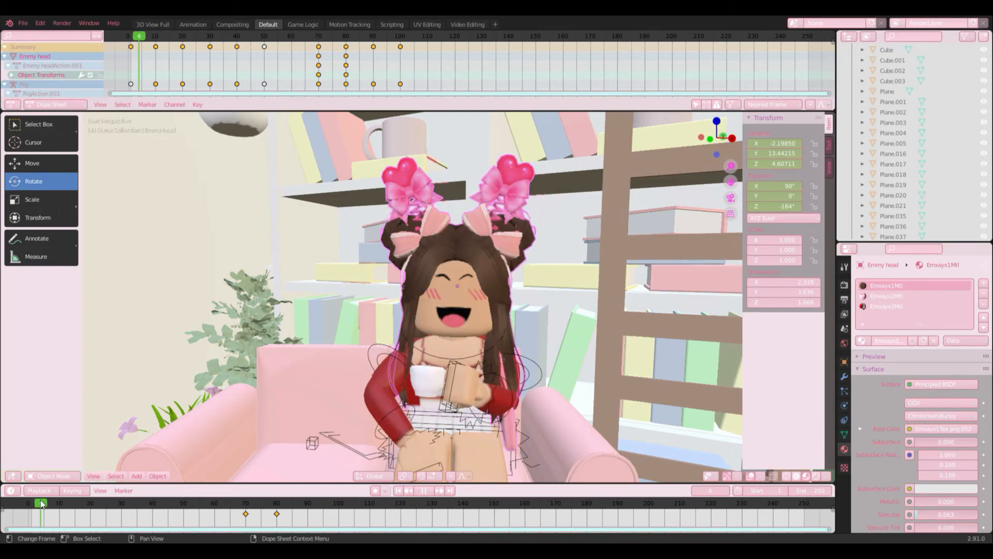
pyautogui.click(431, 491)
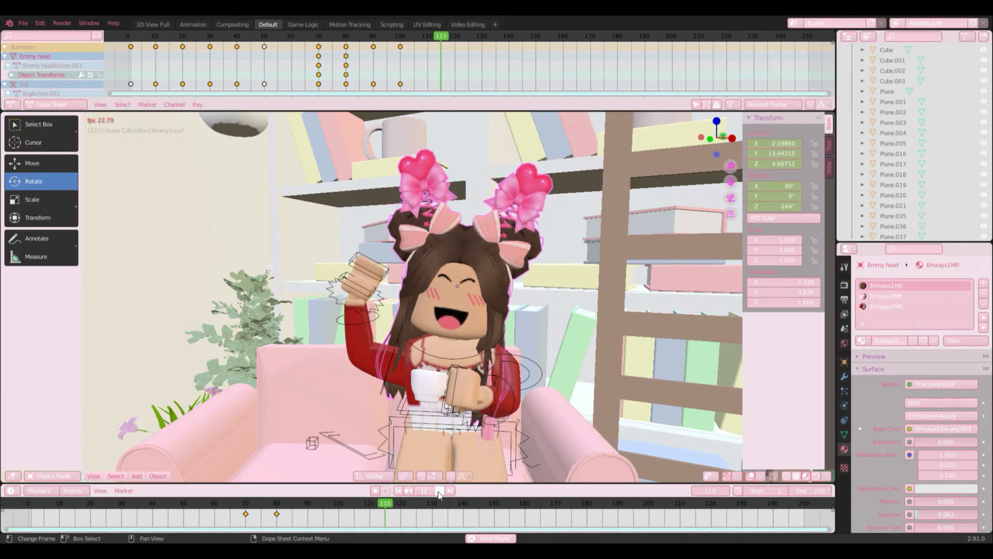
pyautogui.press('space')
# - At frame 90, shift the head to X -2.23707, tilt it to rotation X 90.9°, Y 3.07°, Z -164°, and insert a keyframe
pyautogui.moveTo(283, 505); pyautogui.dragTo(308, 503)
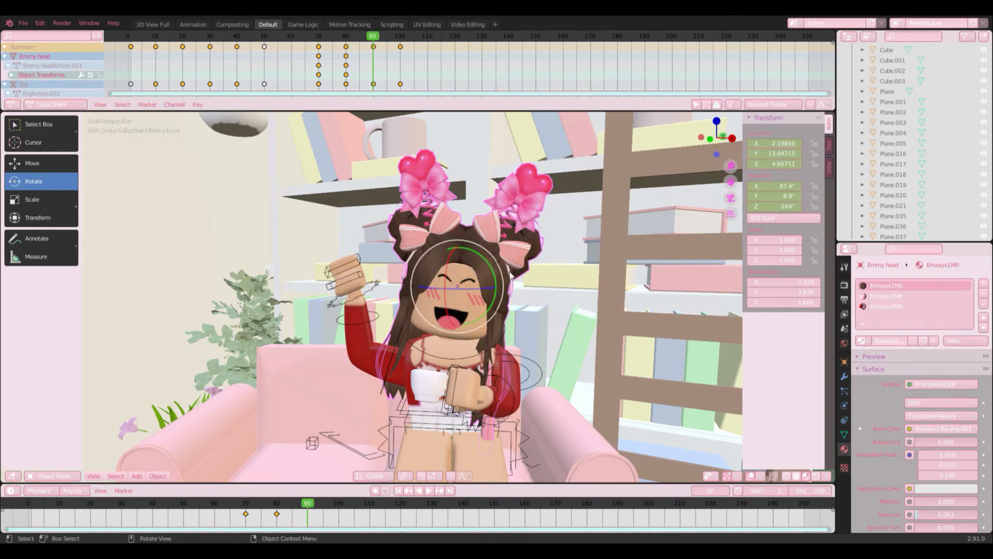
pyautogui.moveTo(497, 274)
pyautogui.mouseDown()
pyautogui.moveTo(492, 257)
pyautogui.moveTo(501, 286)
pyautogui.mouseUp()
pyautogui.click(58, 166)
pyautogui.click(75, 182)
pyautogui.scroll(-1, 470, 371)
pyautogui.press('i')
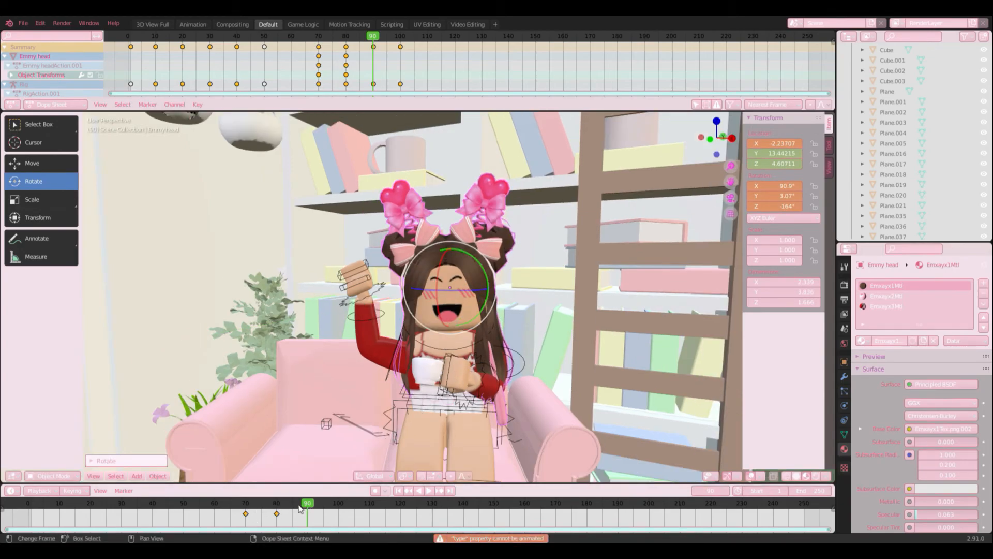
pyautogui.press('i')
# - Play the animation twice from shortly before frame 70 to check the head tilting from side to side
pyautogui.click(293, 498)
pyautogui.press('Down')
pyautogui.press('Down')
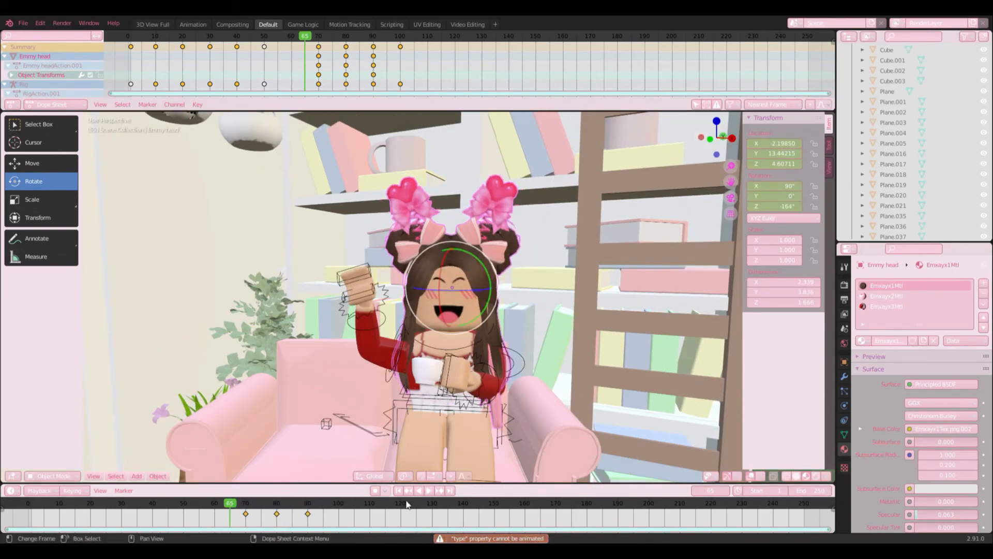
pyautogui.click(432, 490)
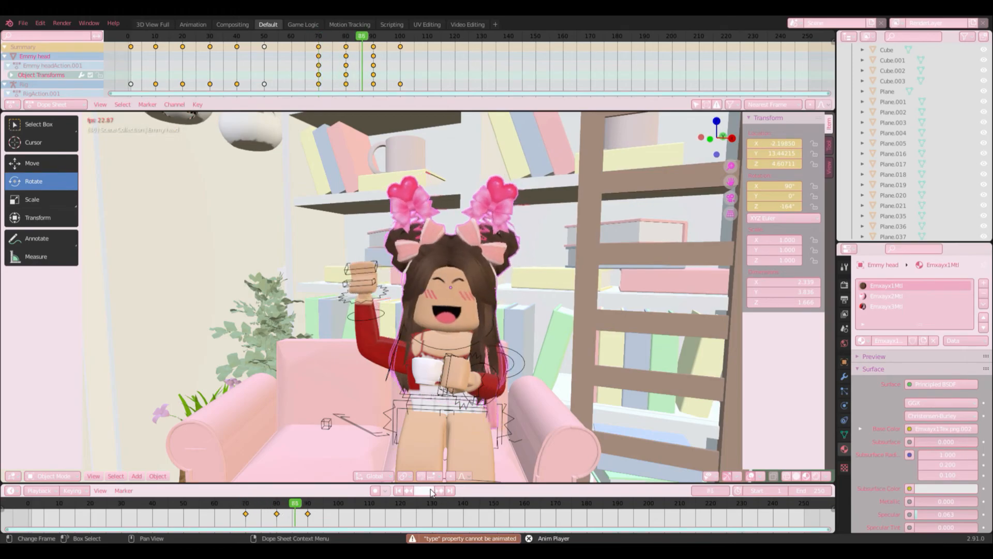
pyautogui.click(432, 492)
pyautogui.moveTo(237, 504); pyautogui.dragTo(209, 504)
pyautogui.click(428, 493)
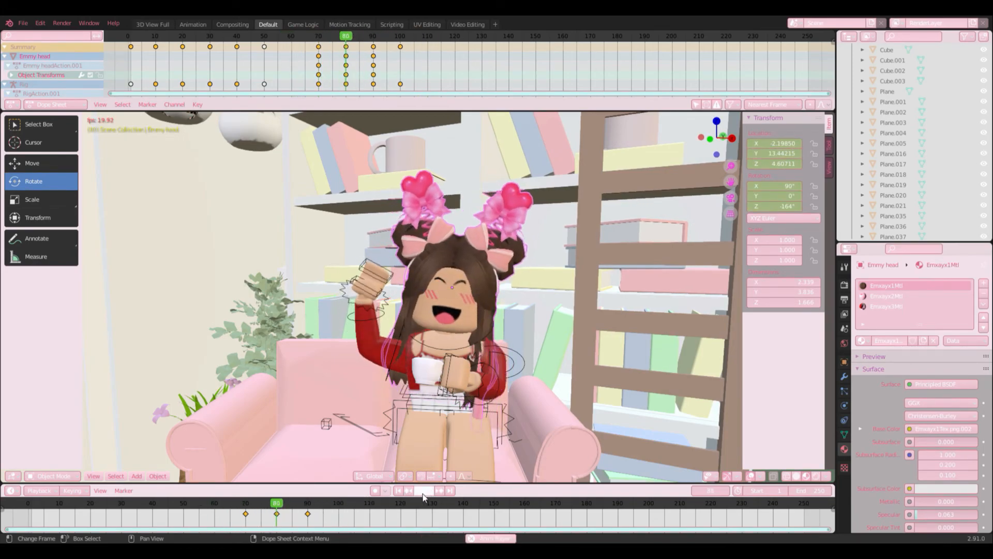
pyautogui.click(423, 491)
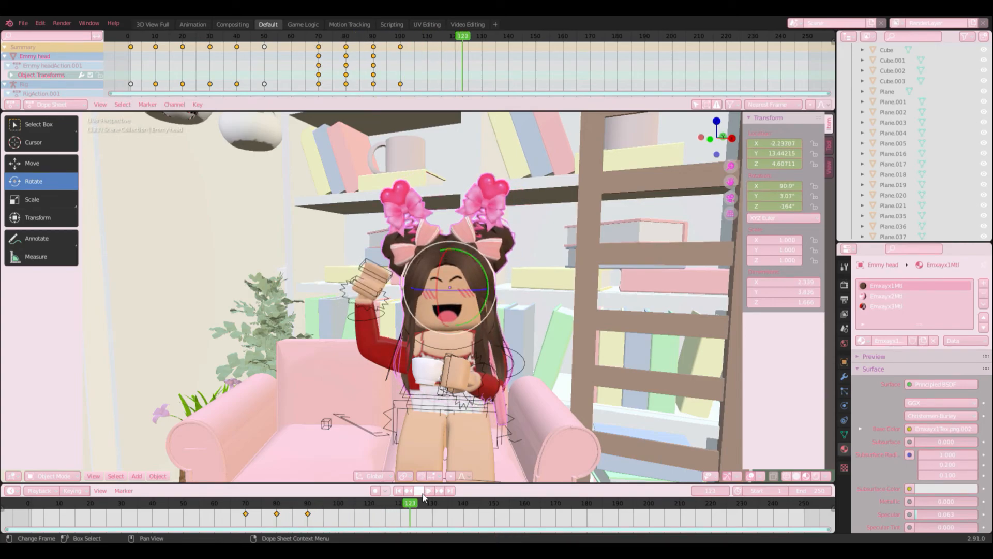
# - At frame 100, rotate the head to about X 86.1°, Y -1.52°, Z -164° and insert a Location & Rotation keyframe
pyautogui.moveTo(336, 507)
pyautogui.mouseDown()
pyautogui.moveTo(305, 506)
pyautogui.moveTo(339, 506)
pyautogui.mouseUp()
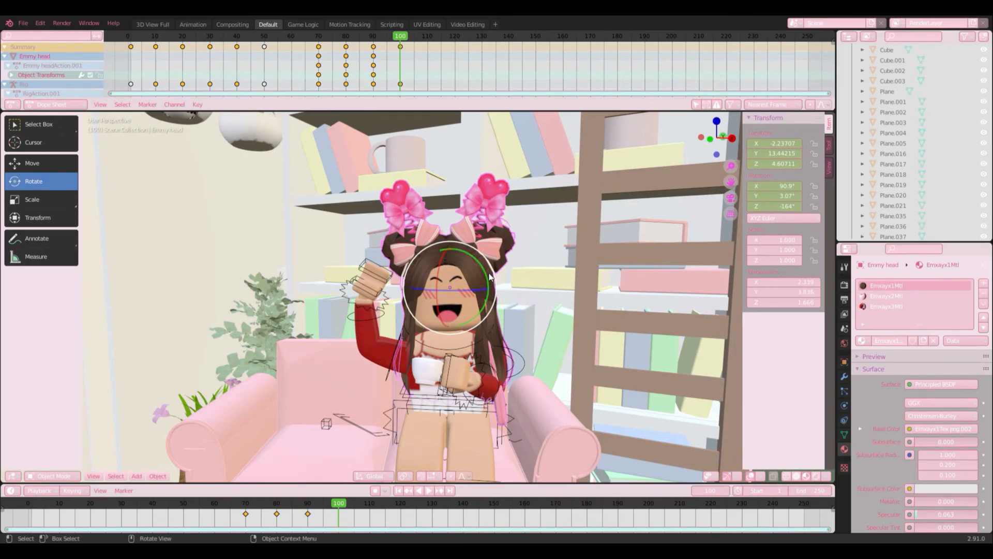
pyautogui.moveTo(492, 279); pyautogui.dragTo(497, 281)
pyautogui.moveTo(497, 280); pyautogui.dragTo(399, 291, button='middle')
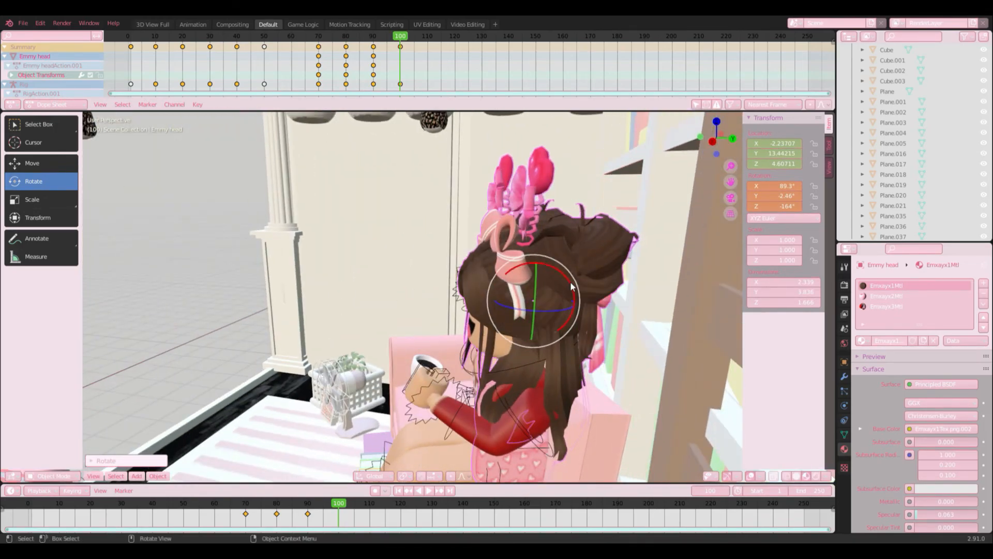
pyautogui.moveTo(572, 286); pyautogui.dragTo(566, 300)
pyautogui.moveTo(567, 300); pyautogui.dragTo(585, 277, button='middle')
pyautogui.scroll(2, 601, 311)
pyautogui.press('i')
# - Play the head movement through its keyframes up to frame 100 and stop the playback
pyautogui.moveTo(280, 506); pyautogui.dragTo(271, 507)
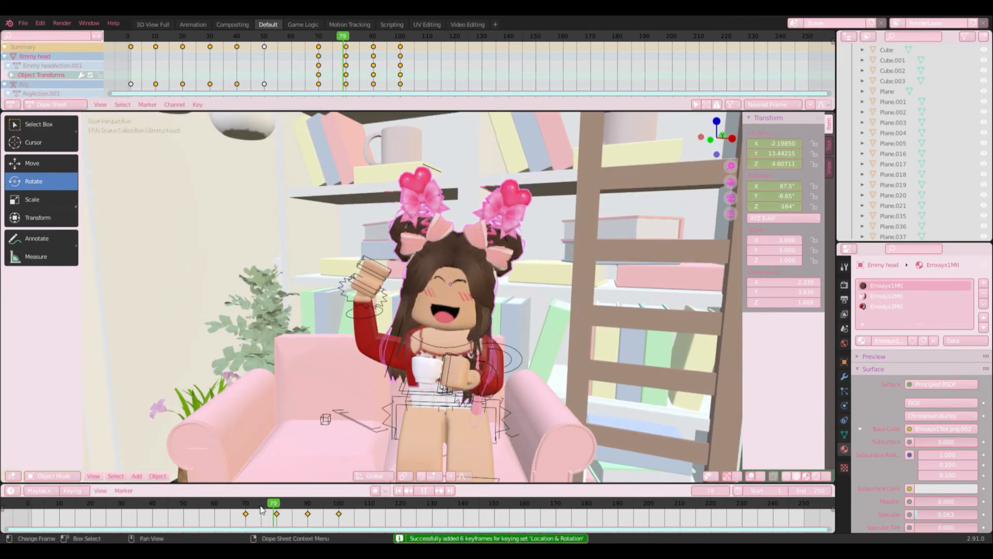
pyautogui.hotkey('shift', 'Left')
pyautogui.click(429, 490)
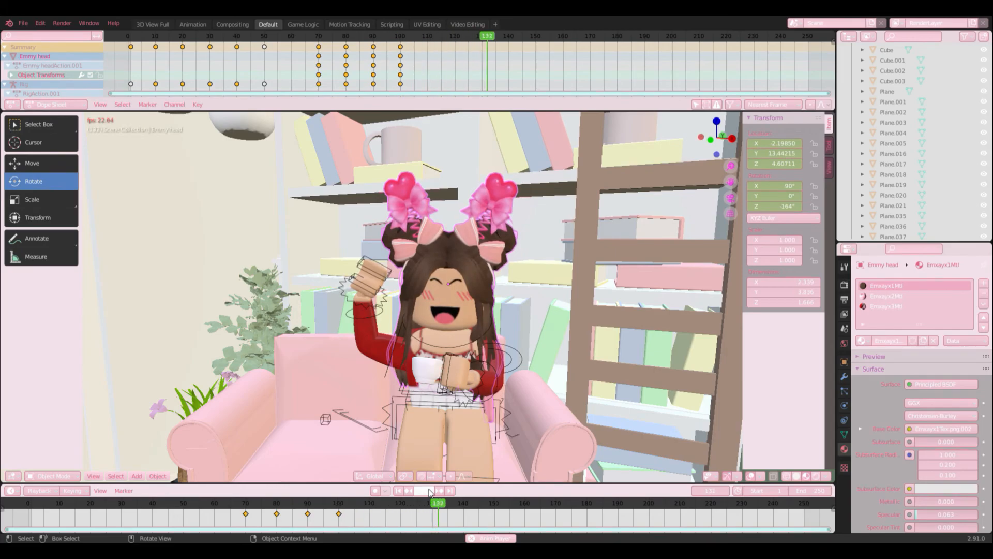
pyautogui.click(429, 491)
# - Play the whole animation from frame 0 to review the arm and head movement together, and stop it
pyautogui.scroll(-10, 563, 378)
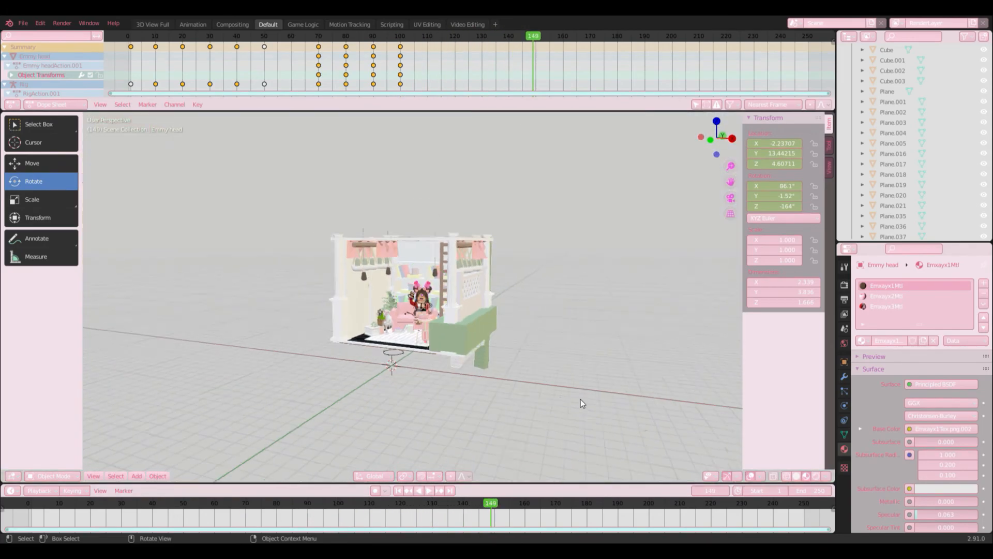
pyautogui.scroll(12, 590, 378)
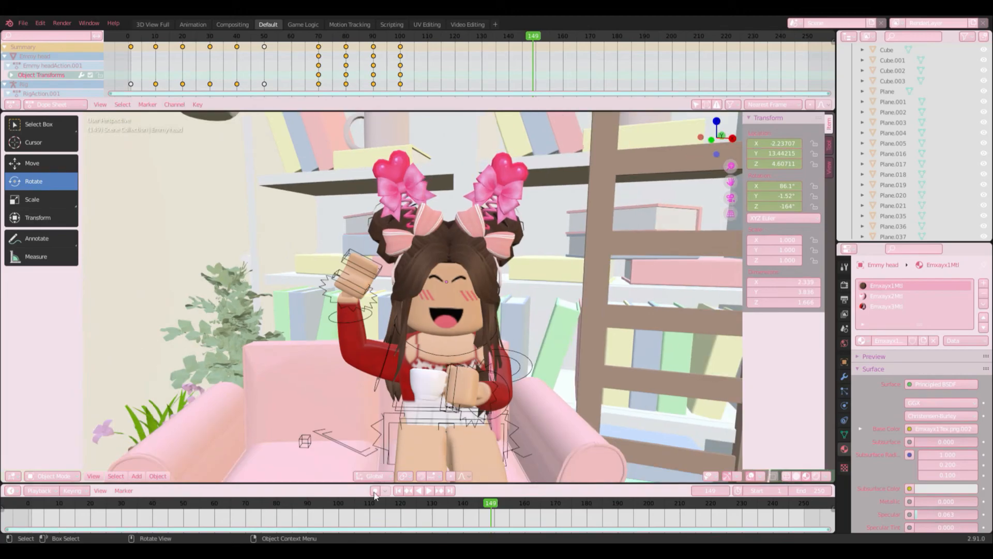
pyautogui.moveTo(337, 506); pyautogui.dragTo(26, 509)
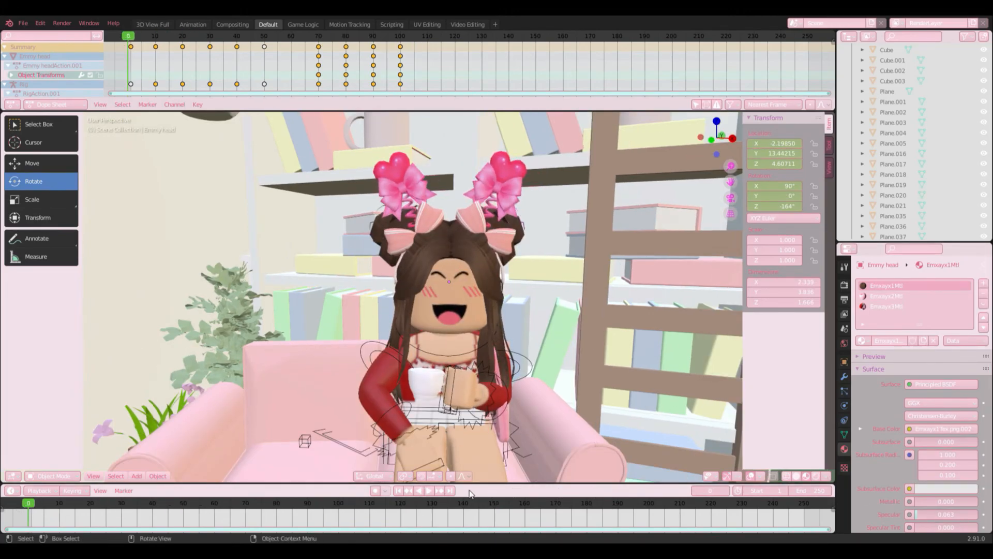
pyautogui.click(430, 489)
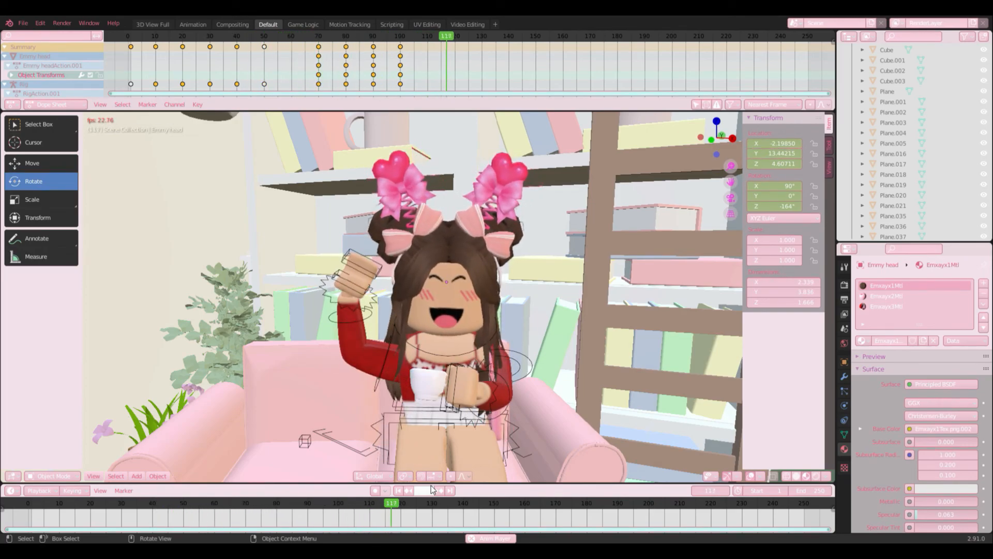
pyautogui.click(435, 487)
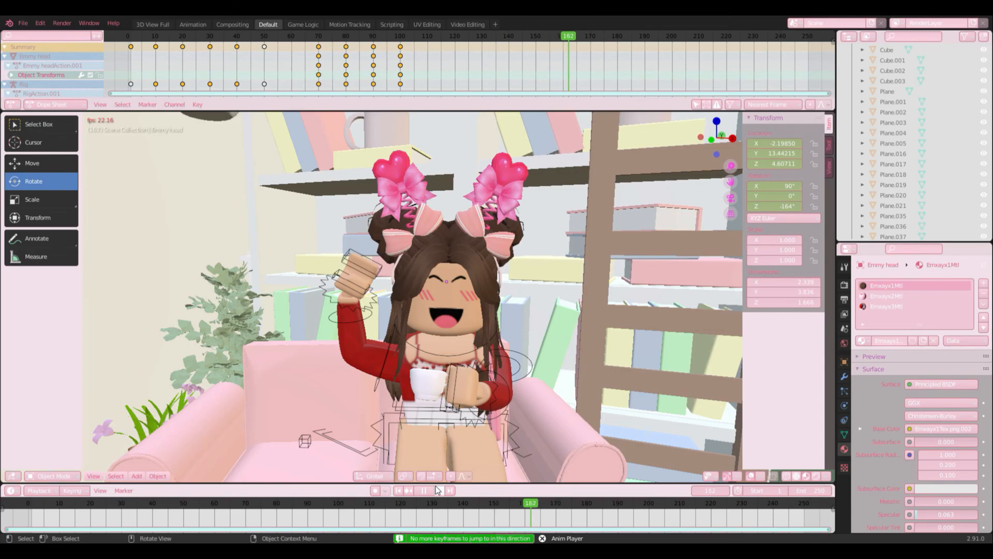
pyautogui.click(433, 488)
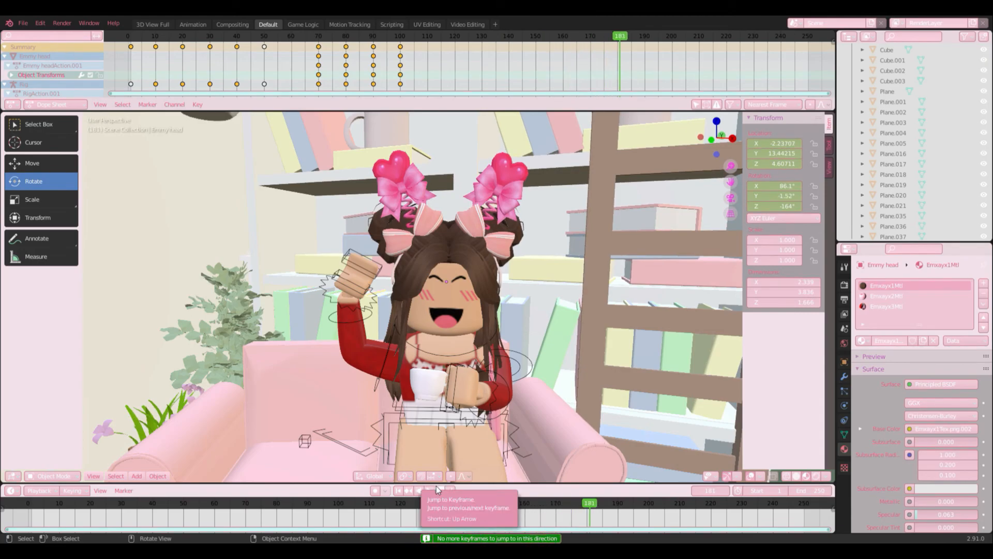